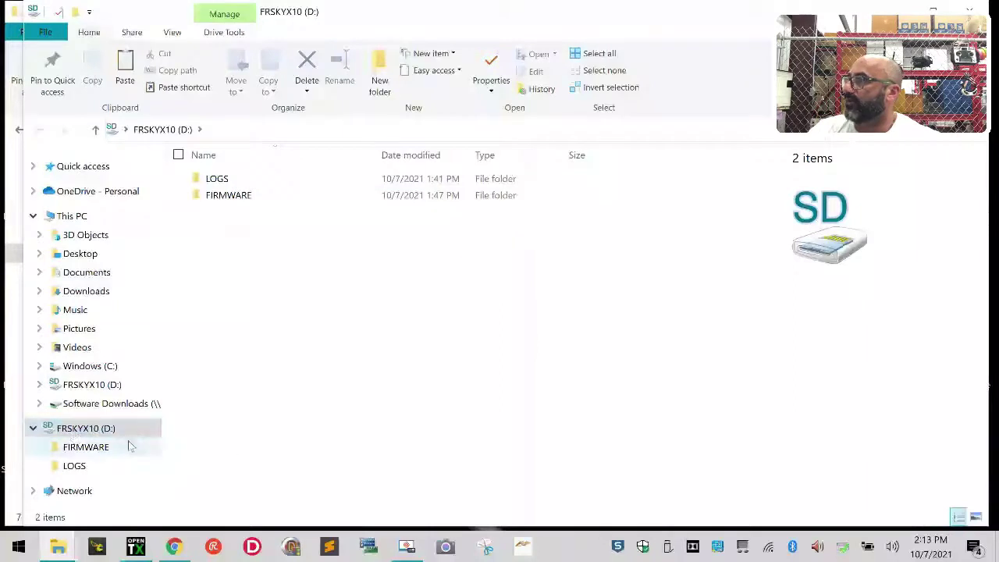
- Quick-format the FRSKYX10 (D:) SD card as FAT32 with 4096-byte allocation units, keeping the volume label FRSKYX10
{"action": "right_click", "coordinate": [87, 427]}
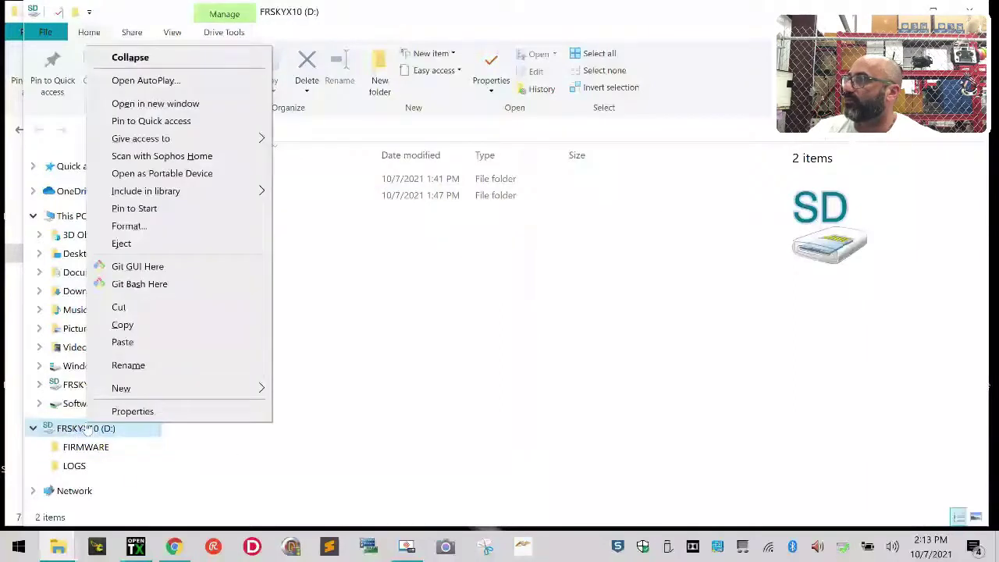
{"action": "left_click", "coordinate": [190, 227]}
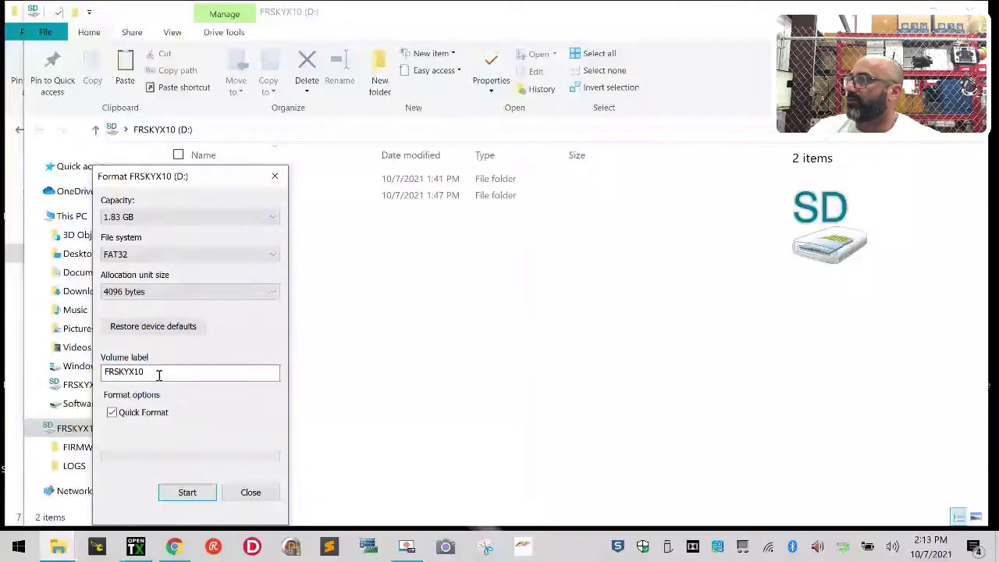
{"action": "left_click", "coordinate": [169, 489]}
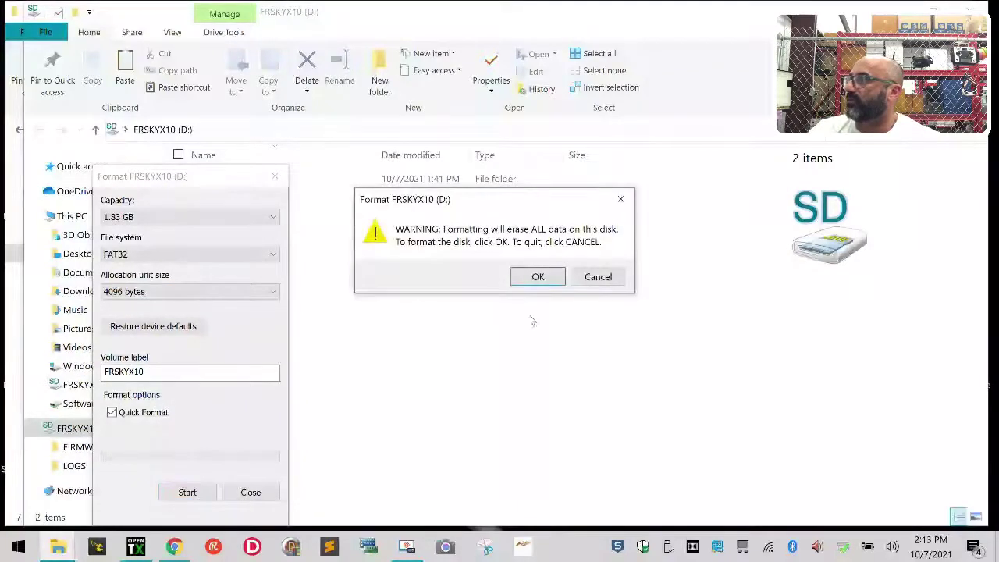
{"action": "left_click", "coordinate": [539, 273]}
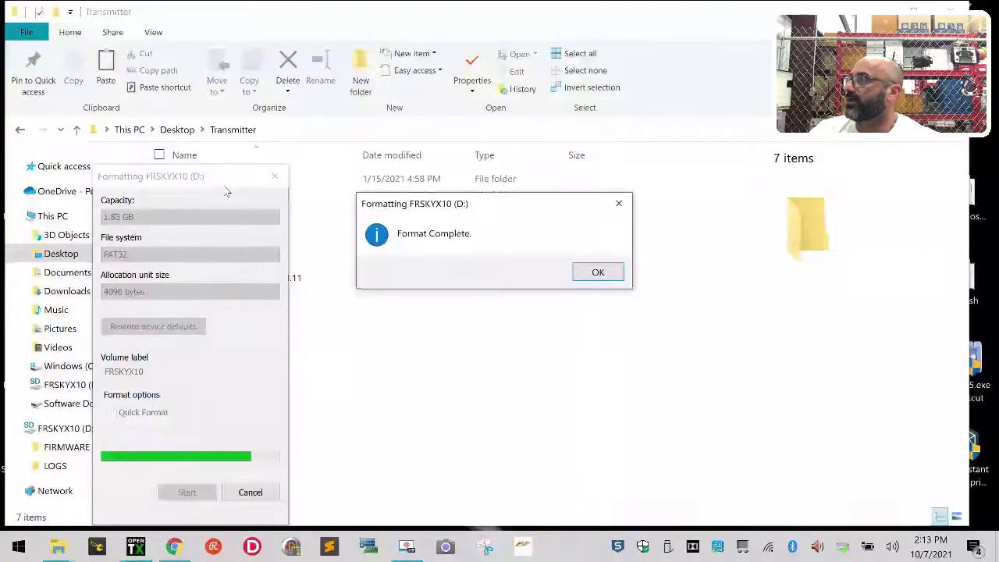
{"action": "left_click", "coordinate": [598, 272]}
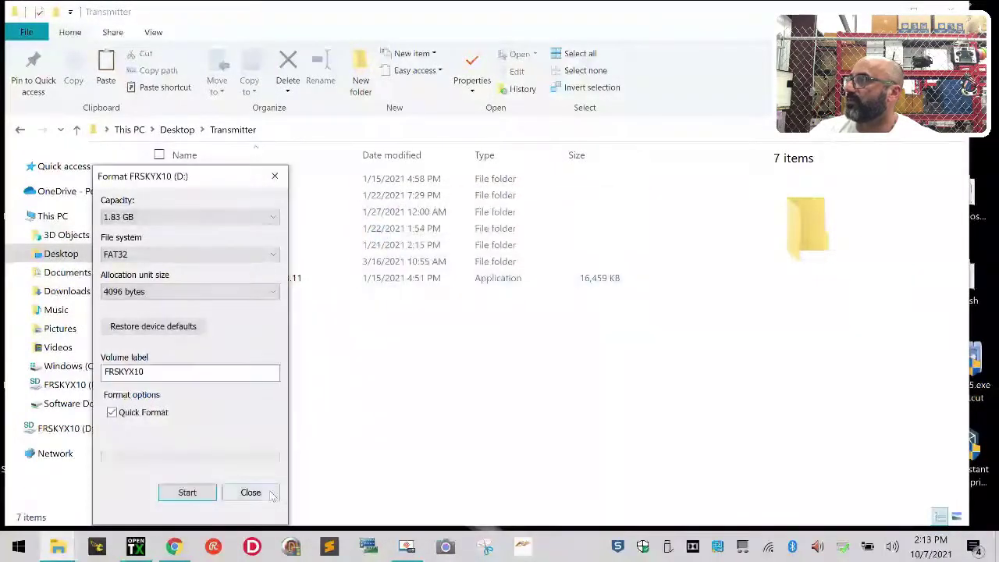
{"action": "left_click", "coordinate": [269, 491]}
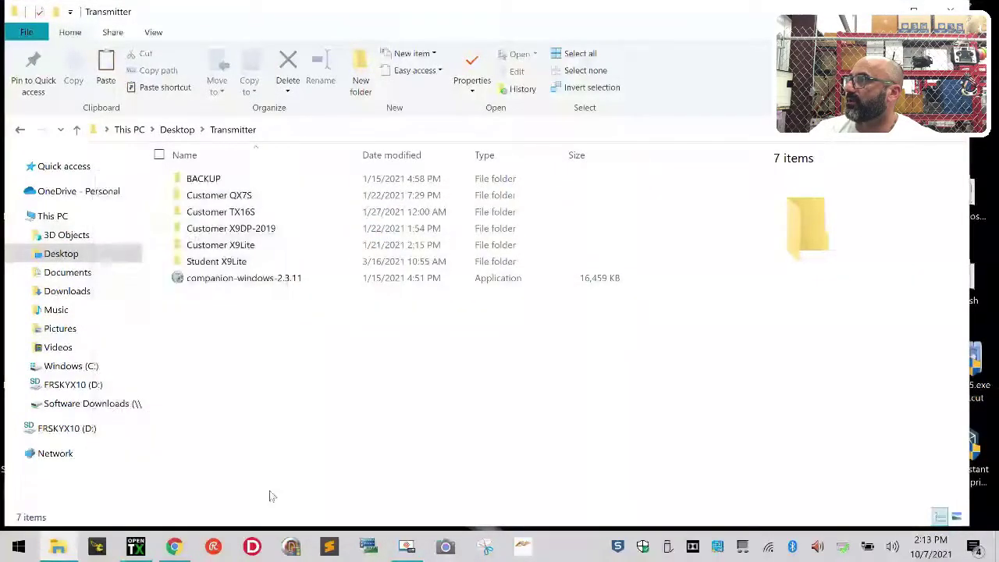
- Open the FRSKYX10 (D:) SD card to check its contents and eject it
{"action": "left_click", "coordinate": [76, 387]}
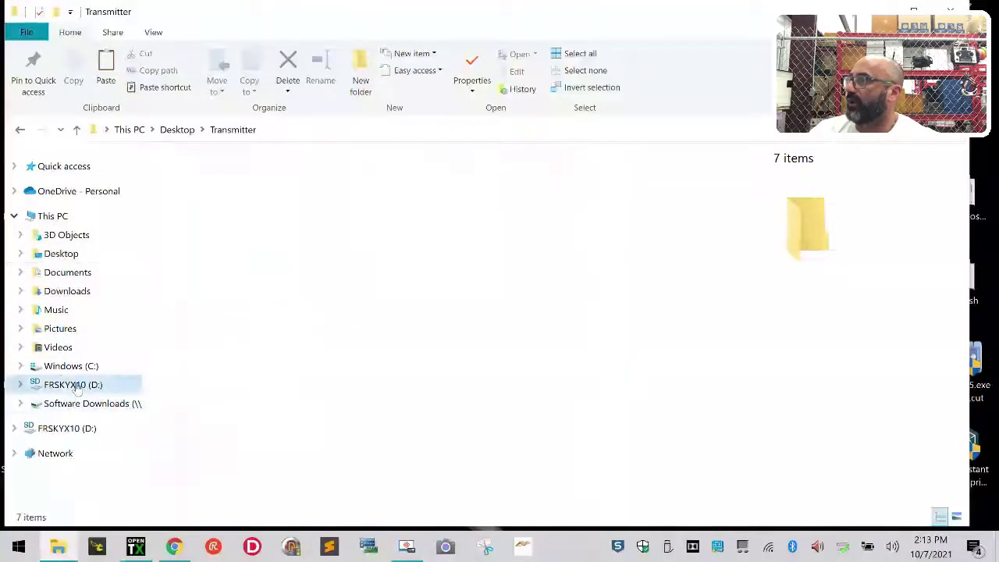
{"action": "right_click", "coordinate": [77, 387]}
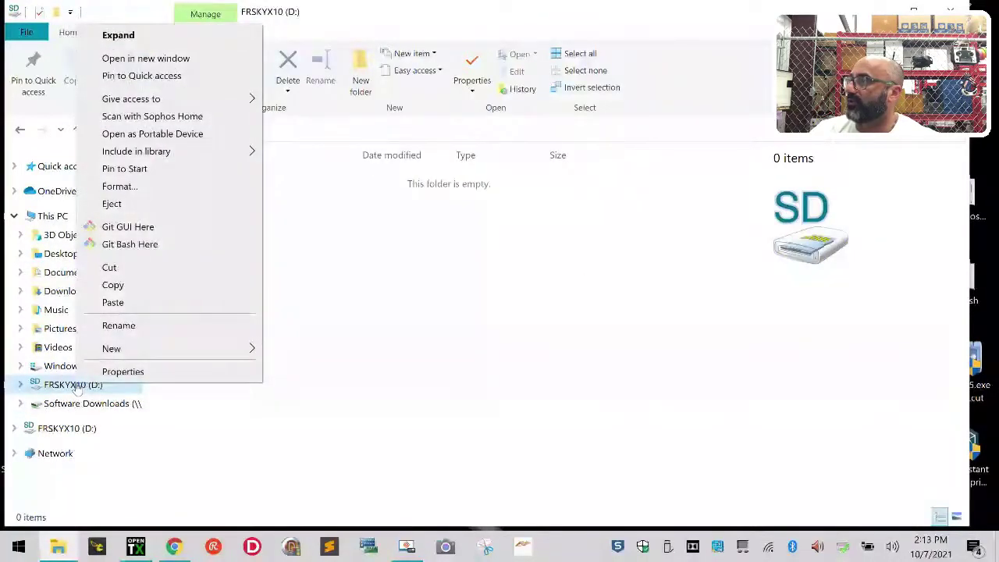
{"action": "left_click", "coordinate": [160, 202]}
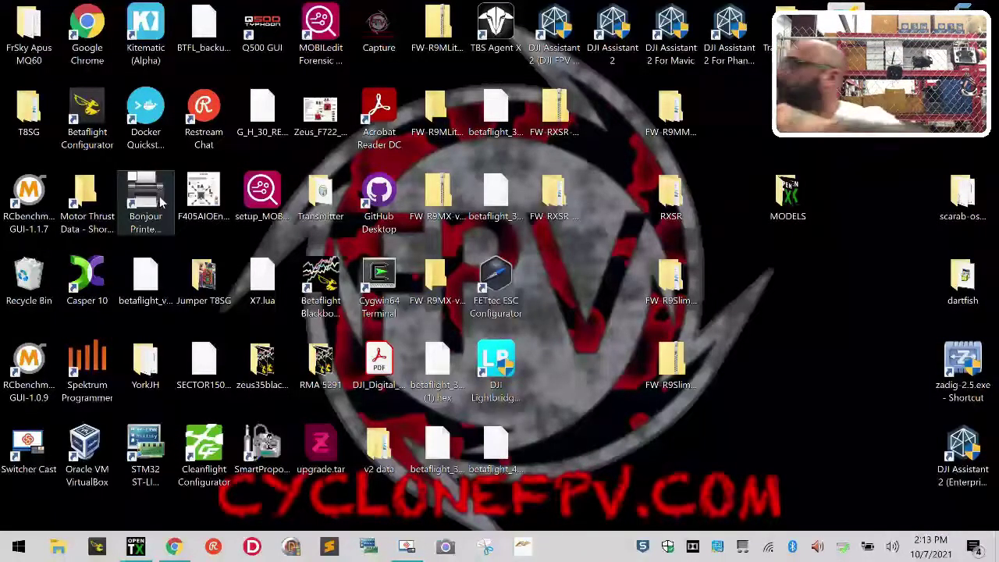
- Switch to Chrome and open the Horus X10 product page among the discontinued Horus series transmitters on the FrSky site
{"action": "left_click", "coordinate": [56, 546]}
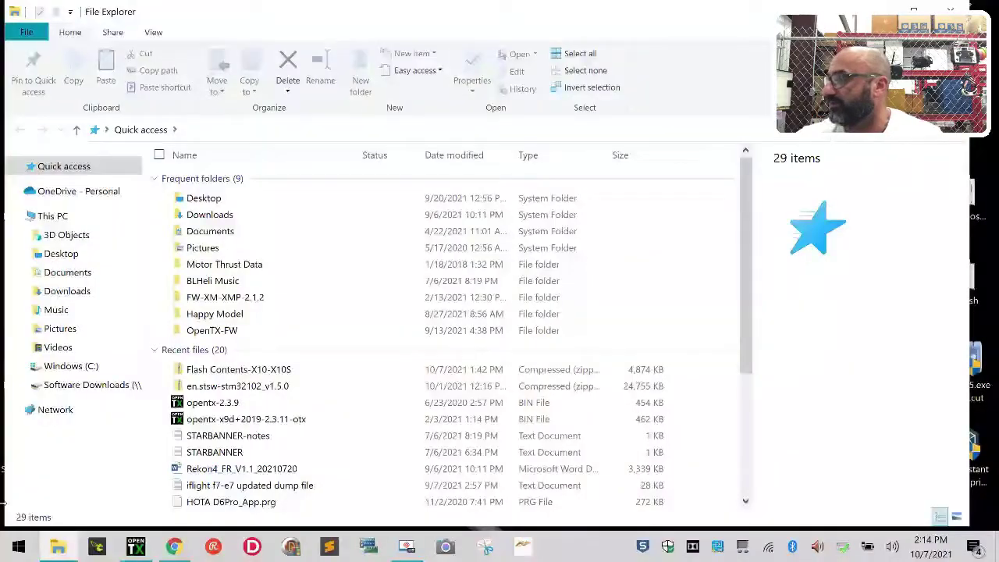
{"action": "left_click", "coordinate": [173, 546]}
{"action": "scroll", "coordinate": [361, 245], "scroll_direction": "up", "scroll_amount": 3}
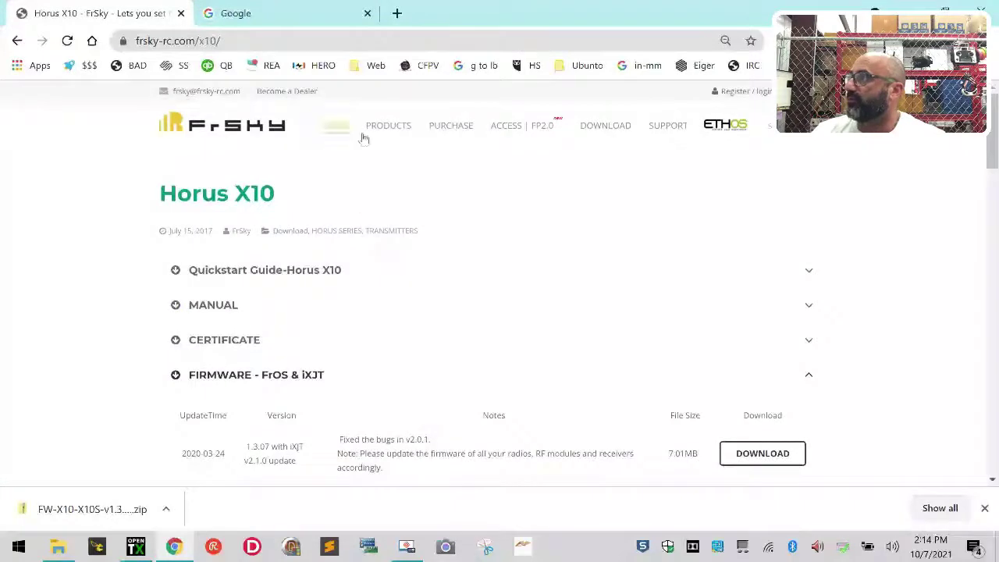
{"action": "mouse_move", "coordinate": [395, 132]}
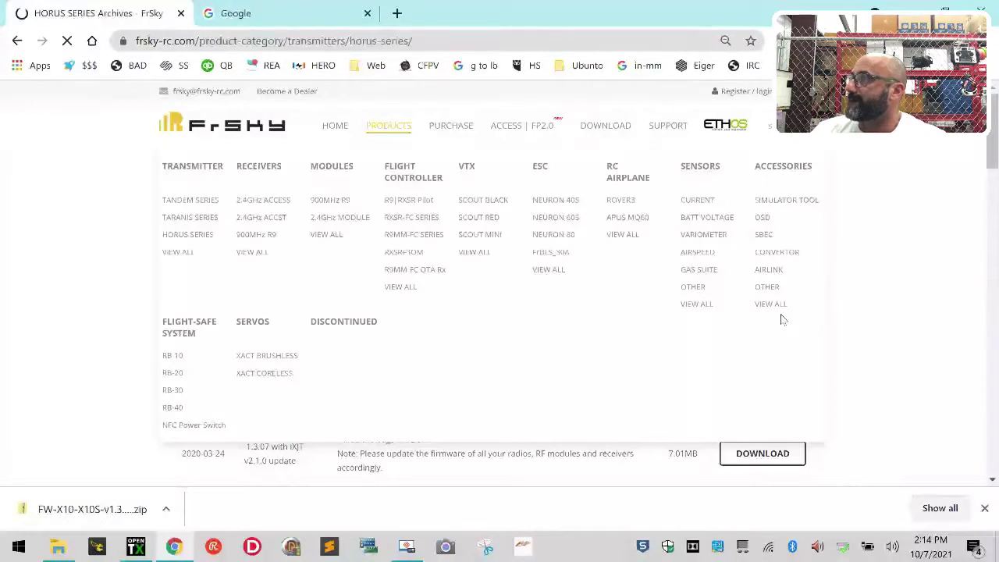
{"action": "scroll", "coordinate": [468, 301], "scroll_direction": "down", "scroll_amount": 5}
{"action": "scroll", "coordinate": [498, 302], "scroll_direction": "down", "scroll_amount": 1}
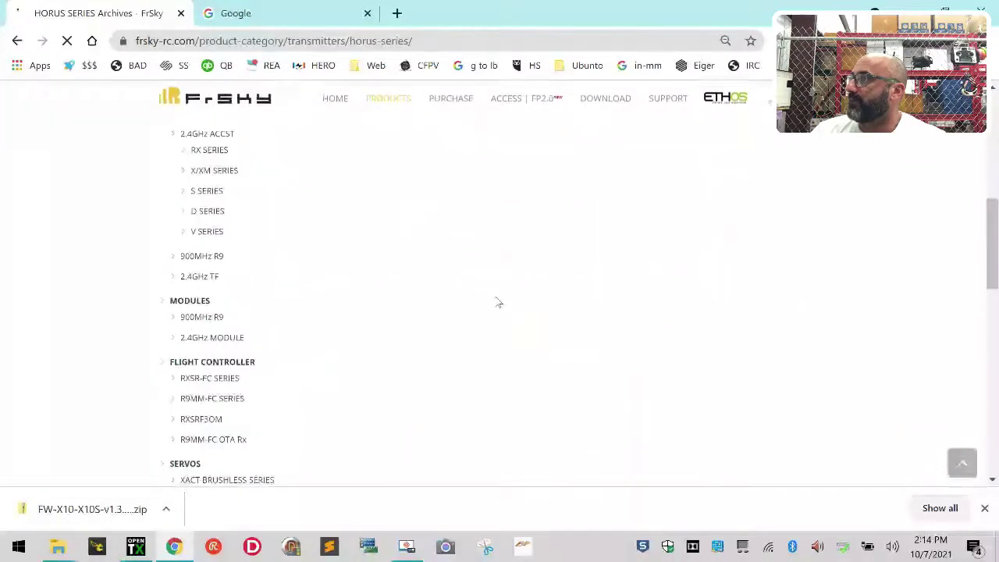
{"action": "scroll", "coordinate": [498, 302], "scroll_direction": "up", "scroll_amount": 8}
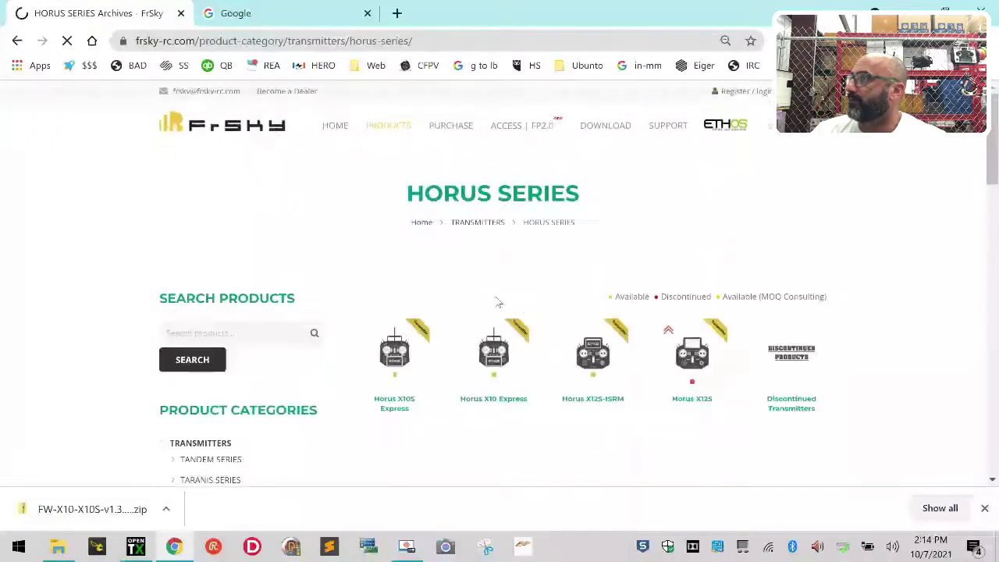
{"action": "left_click", "coordinate": [797, 355]}
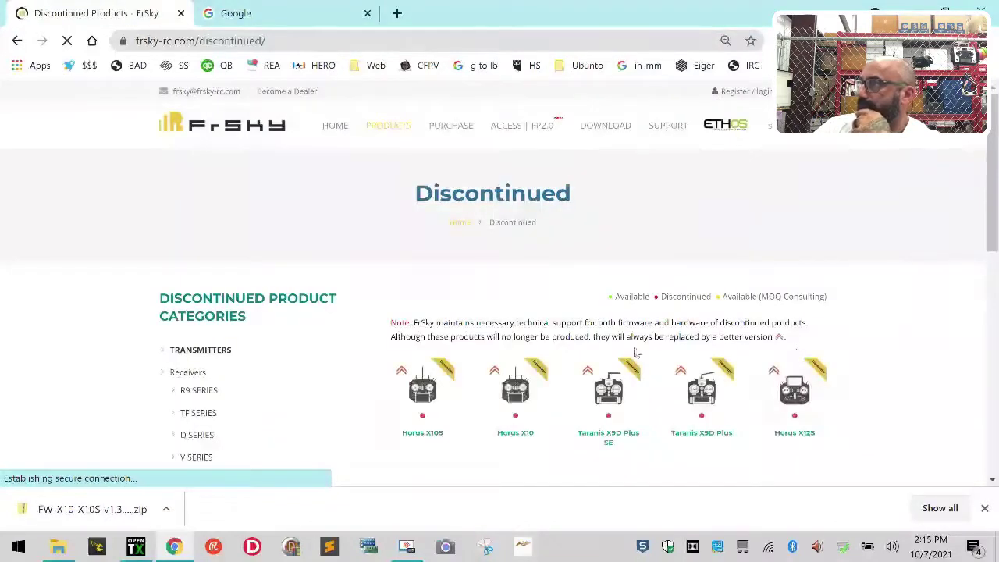
{"action": "left_click", "coordinate": [524, 406]}
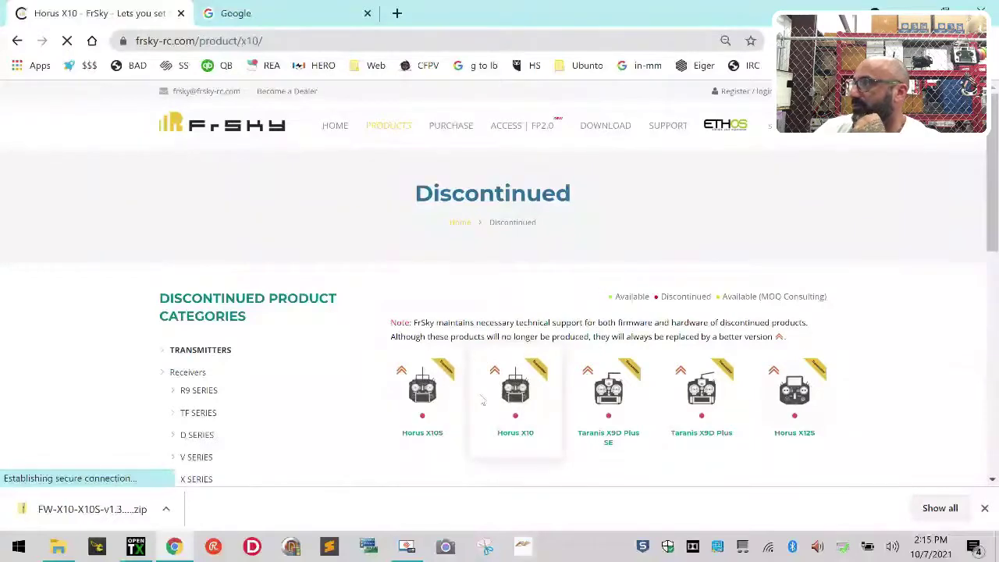
- Go to the Horus X10 download page and expand the FIRMWARE - FrOS & iXJT section
{"action": "scroll", "coordinate": [476, 390], "scroll_direction": "down", "scroll_amount": 3}
{"action": "scroll", "coordinate": [471, 375], "scroll_direction": "down", "scroll_amount": 2}
{"action": "scroll", "coordinate": [507, 382], "scroll_direction": "up", "scroll_amount": 4}
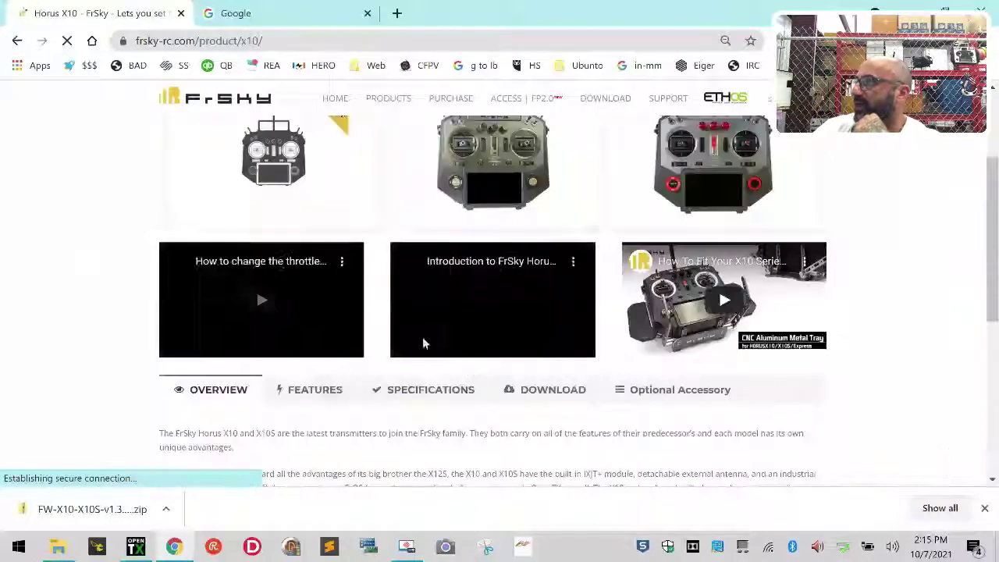
{"action": "left_click", "coordinate": [549, 391]}
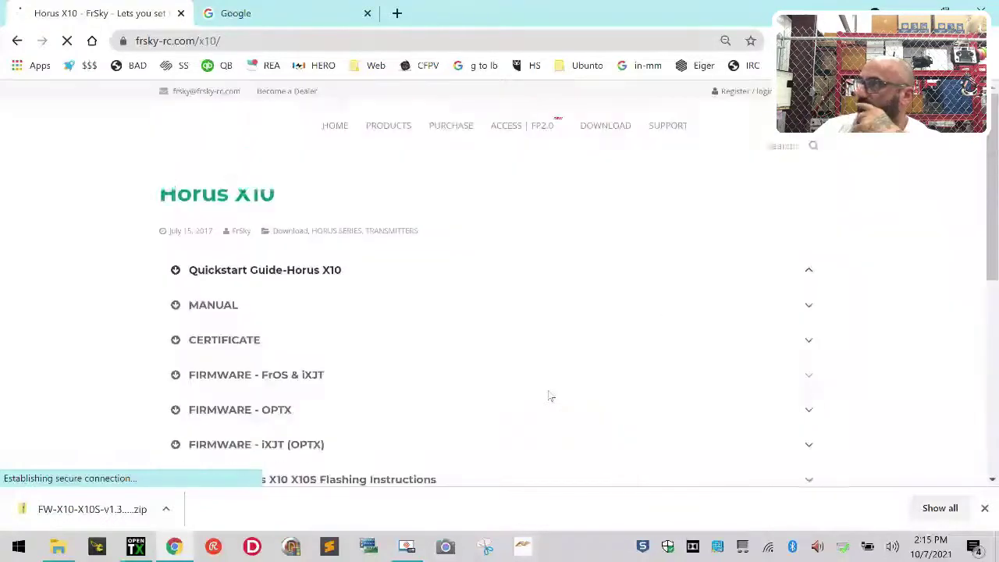
{"action": "scroll", "coordinate": [246, 376], "scroll_direction": "down", "scroll_amount": 4}
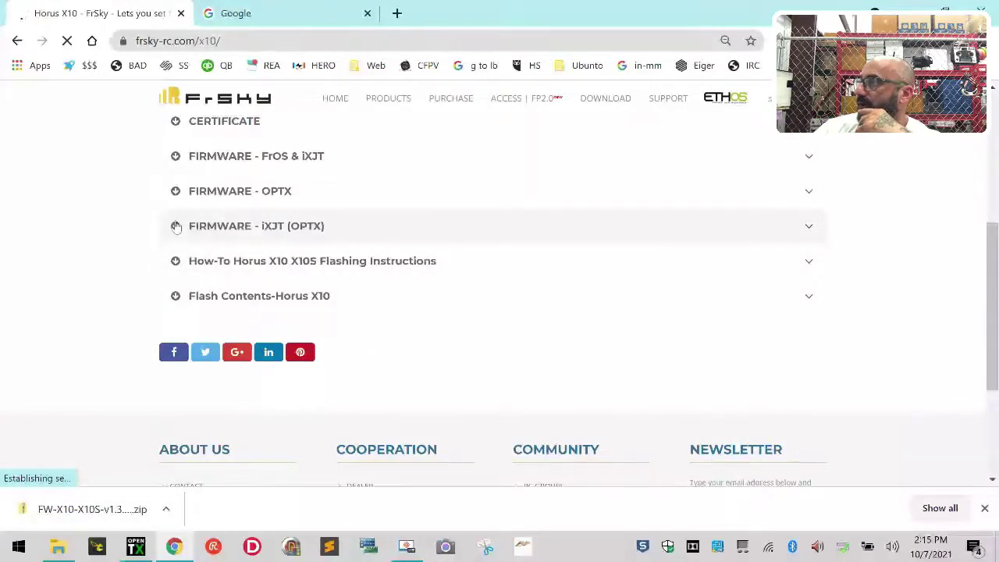
{"action": "left_click", "coordinate": [173, 158]}
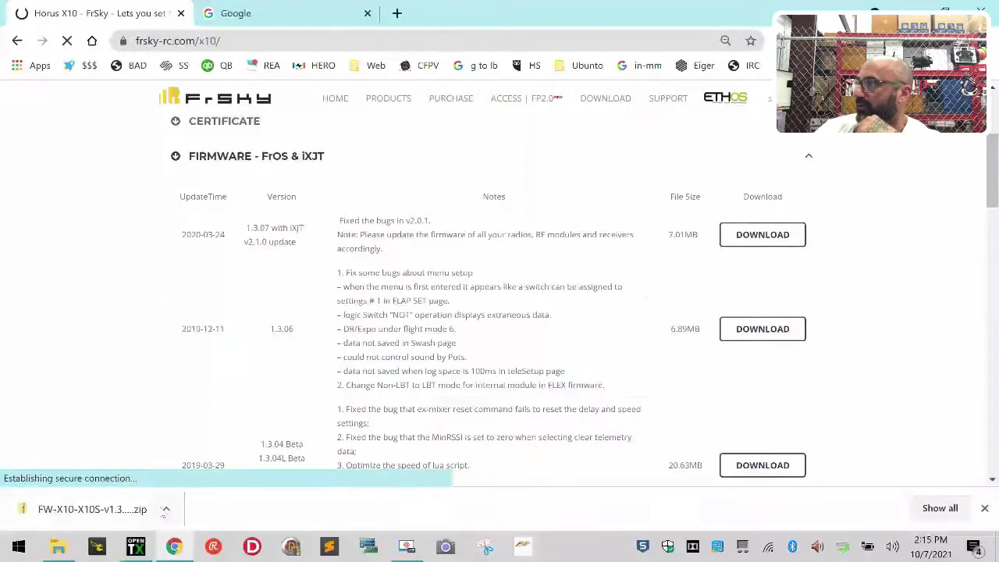
- Download the 2020-03-24 firmware, version 1.3.07 with iXJT v2.1.0, and show the zip file in its folder
{"action": "left_click", "coordinate": [167, 508]}
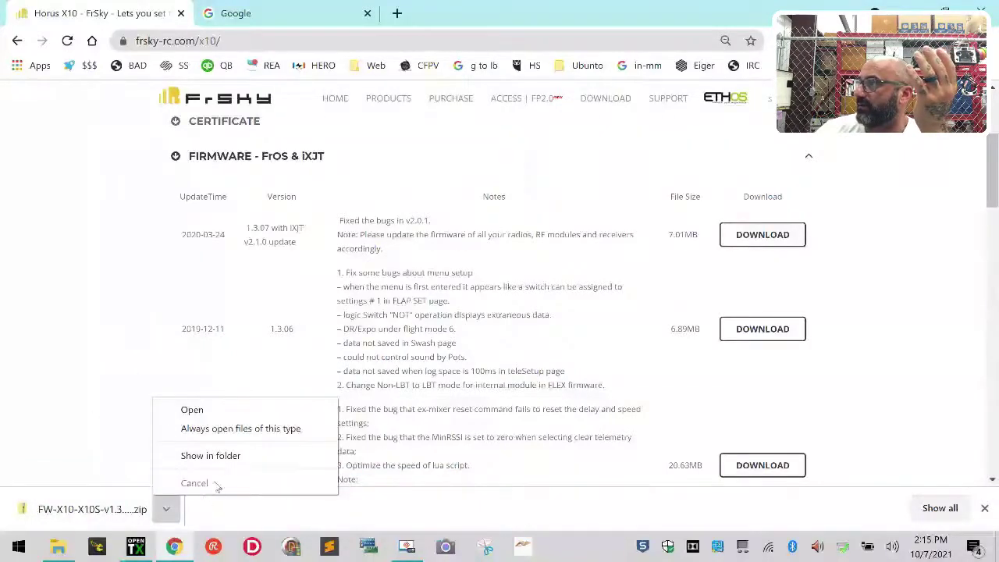
{"action": "left_click", "coordinate": [191, 409]}
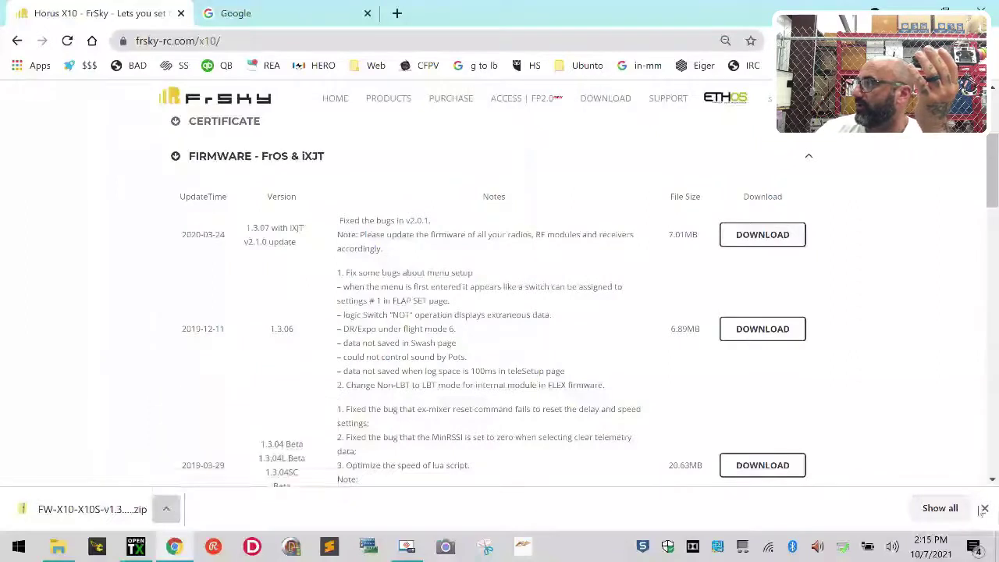
{"action": "mouse_move", "coordinate": [388, 99]}
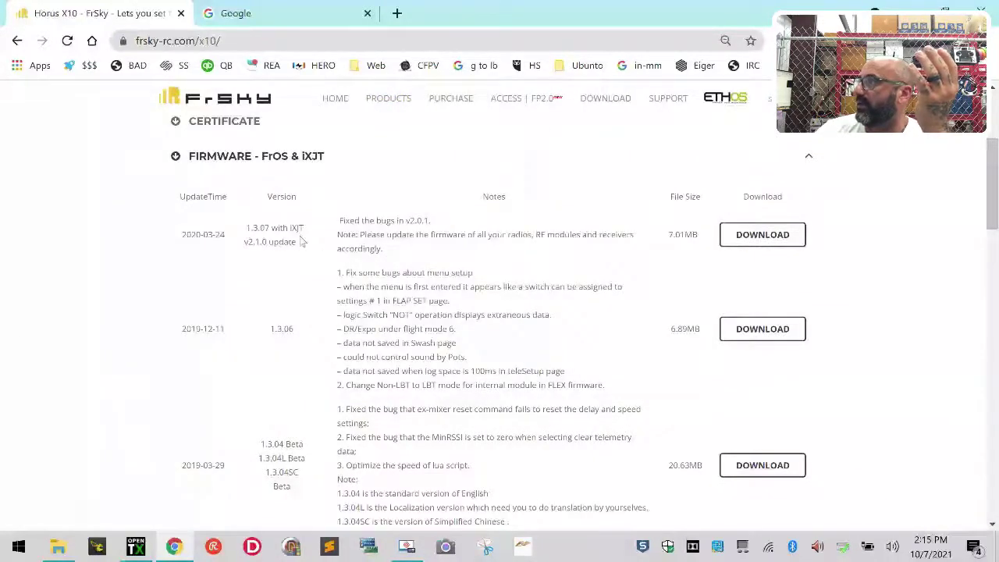
{"action": "left_click", "coordinate": [767, 235]}
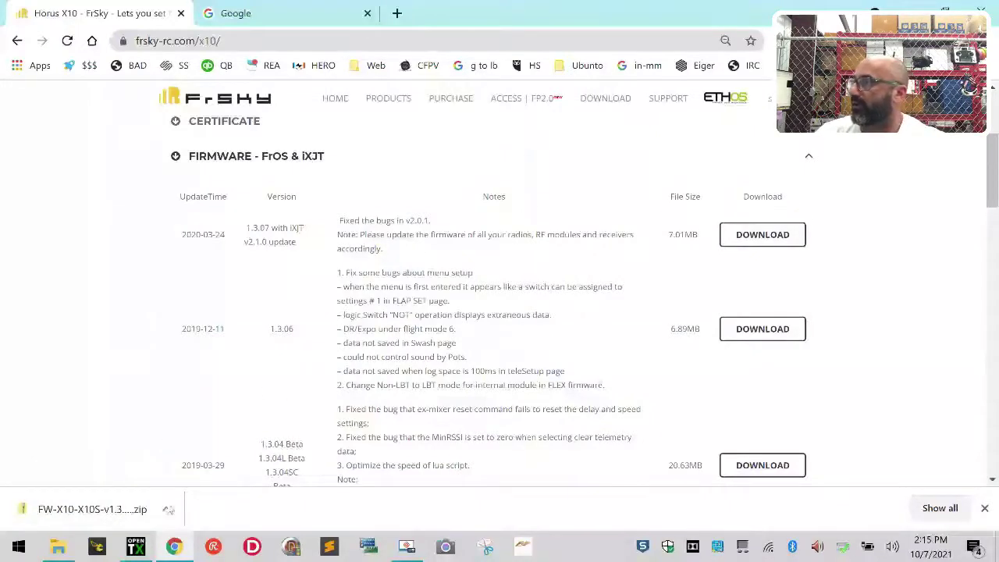
{"action": "left_click", "coordinate": [168, 510]}
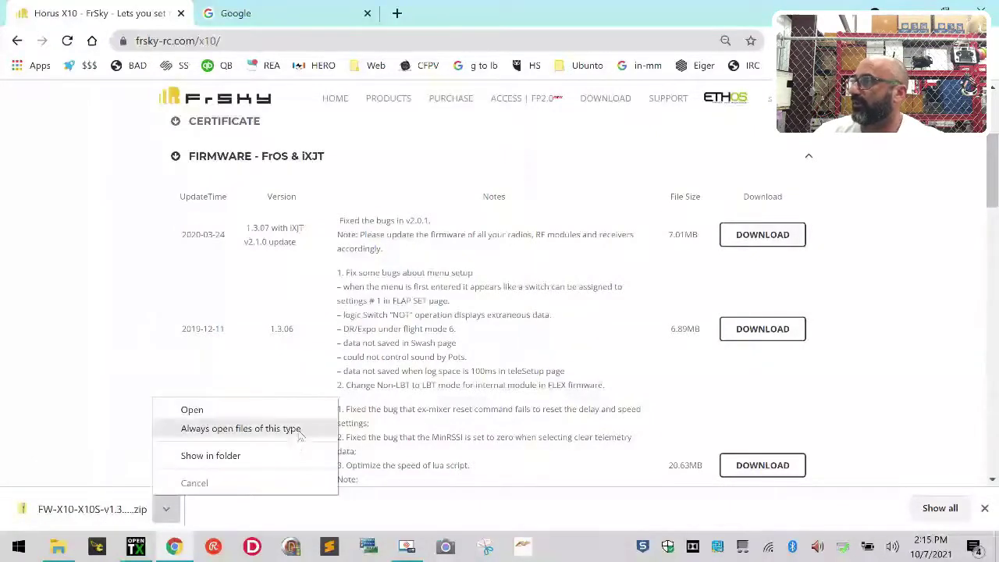
{"action": "left_click", "coordinate": [290, 455]}
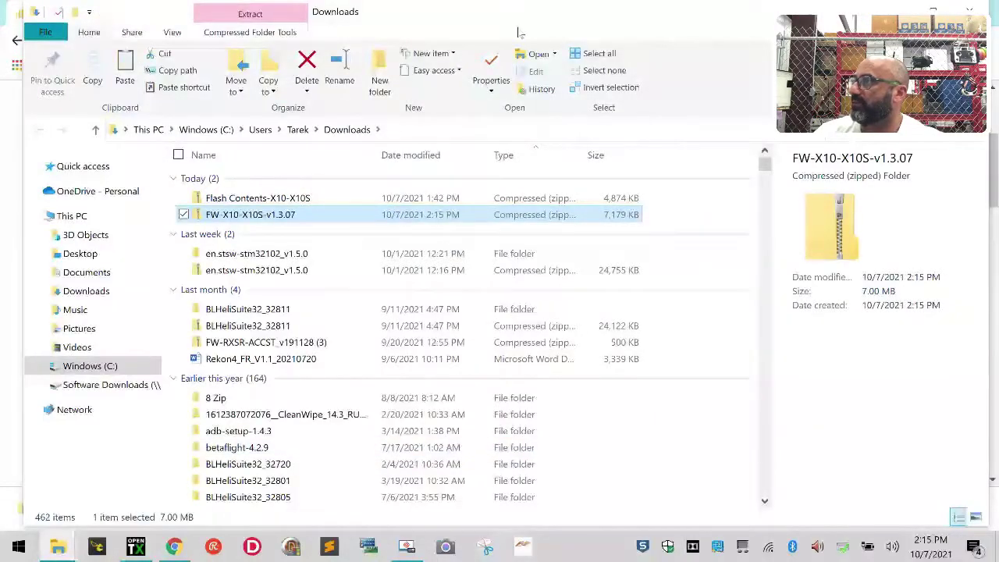
- Move the Downloads window aside and open the desktop's Transmitter folder in the other File Explorer window
{"action": "left_click_drag", "start_coordinate": [518, 33], "coordinate": [629, 36]}
{"action": "left_click", "coordinate": [57, 548]}
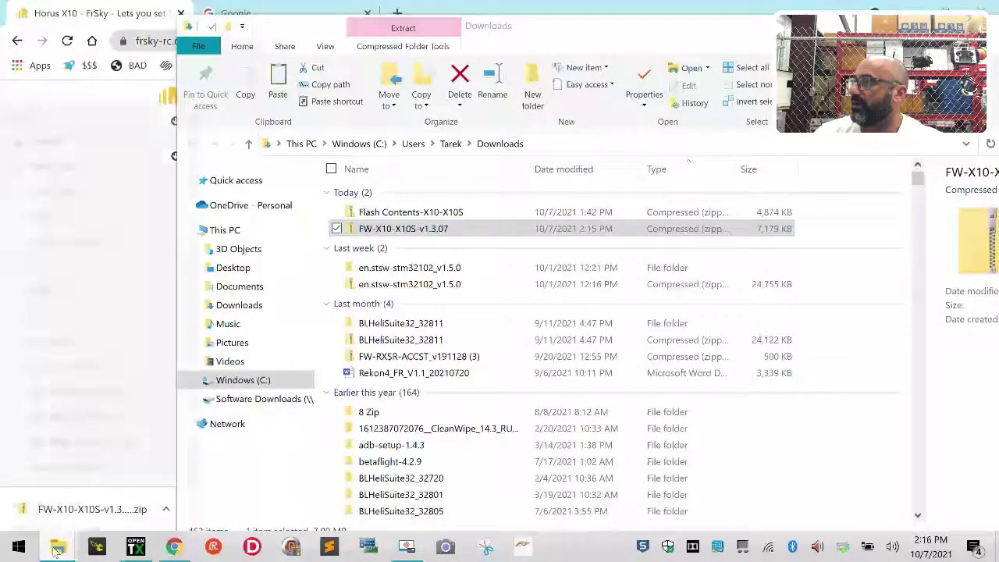
{"action": "left_click", "coordinate": [70, 464]}
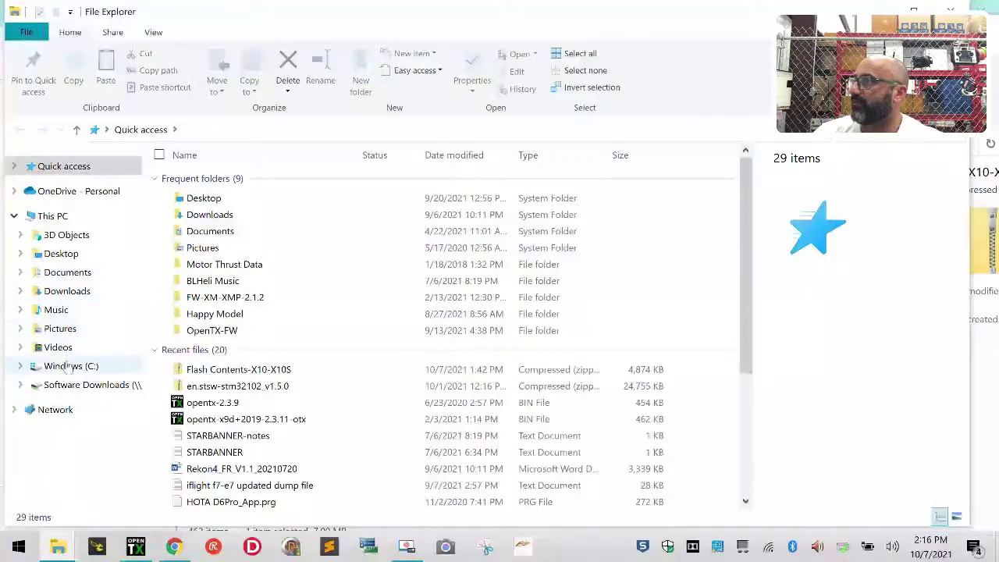
{"action": "left_click", "coordinate": [62, 254]}
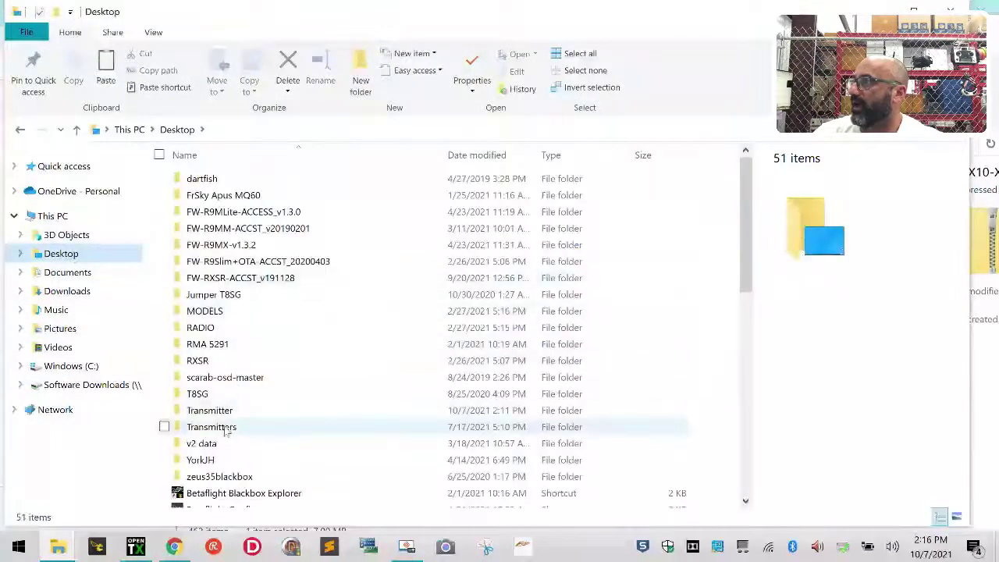
{"action": "double_click", "coordinate": [226, 409]}
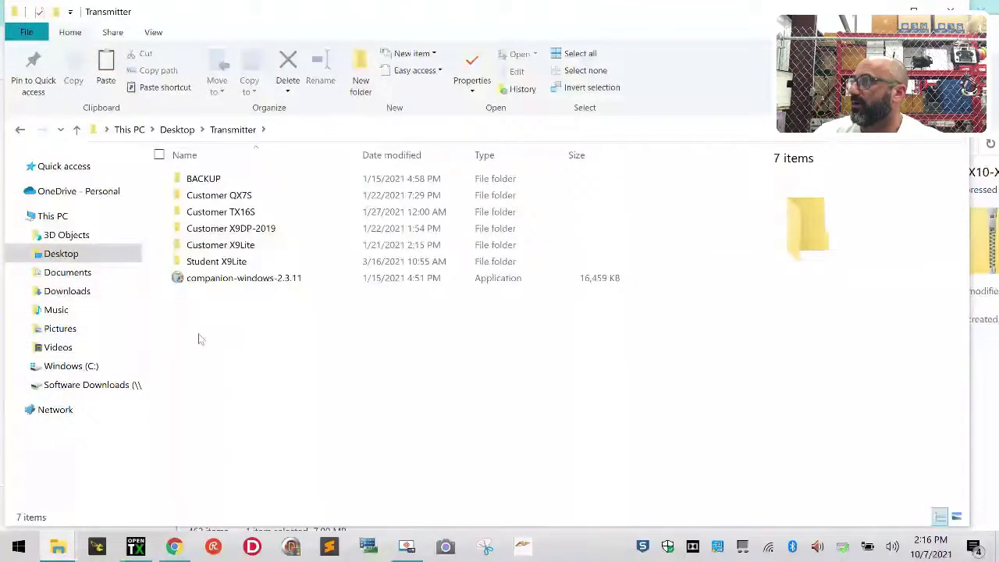
- Create a folder named Customer X10 inside the Transmitter folder
{"action": "left_click", "coordinate": [355, 71]}
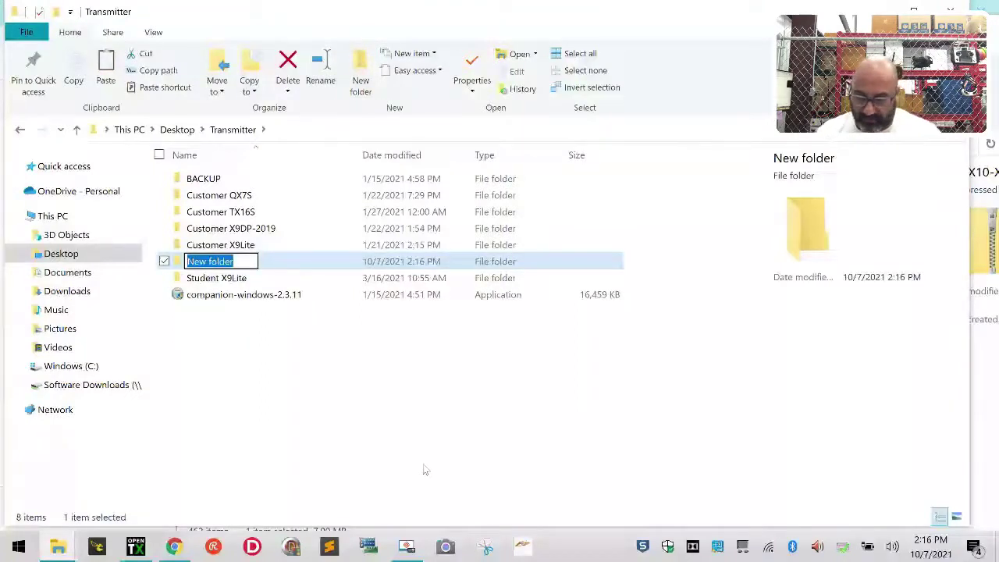
{"action": "type", "text": "cUSTOM"}
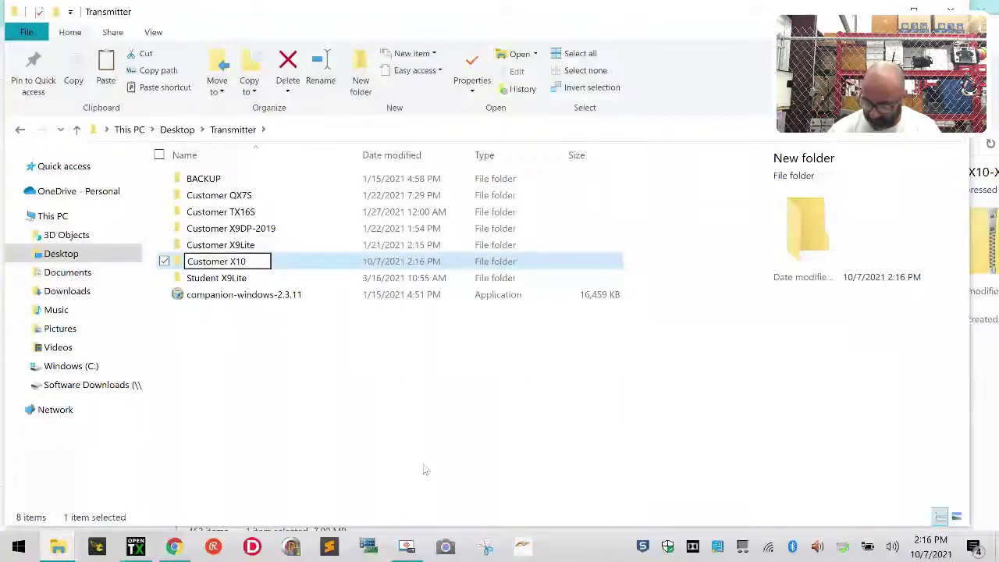
{"action": "key", "text": "Return"}
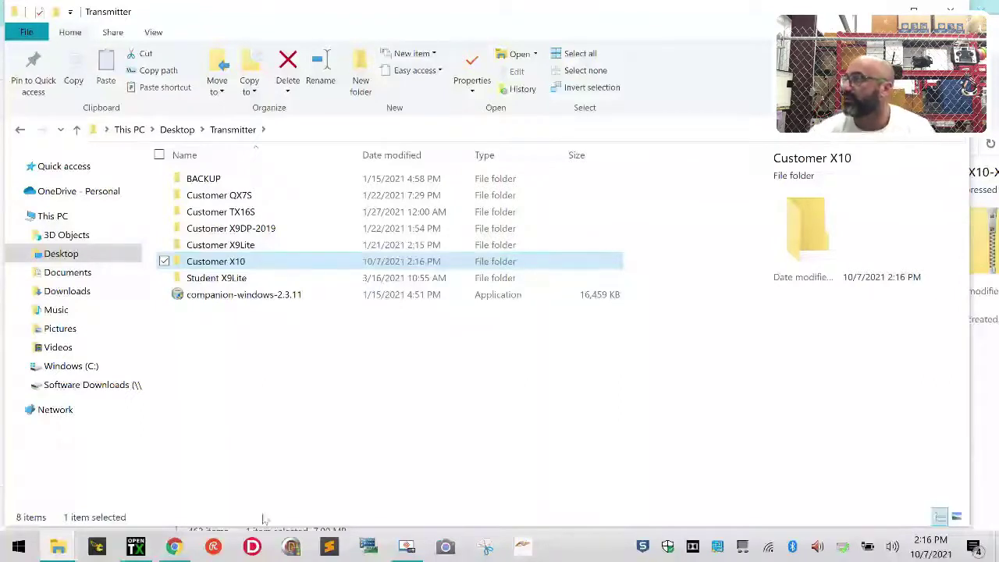
- Create a folder named Flash Backup inside the Customer X10 folder
{"action": "double_click", "coordinate": [242, 262]}
{"action": "right_click", "coordinate": [238, 230]}
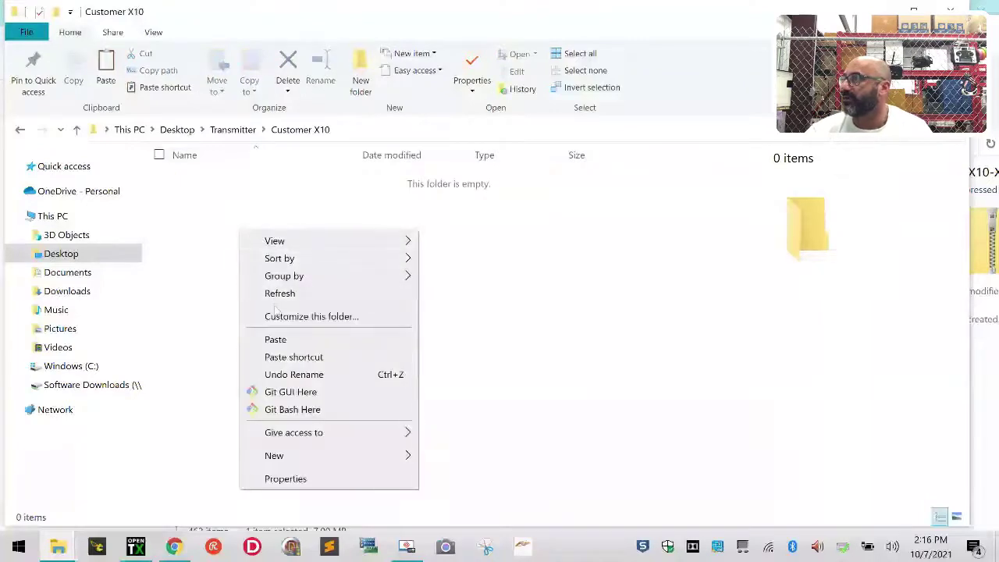
{"action": "left_click", "coordinate": [235, 176]}
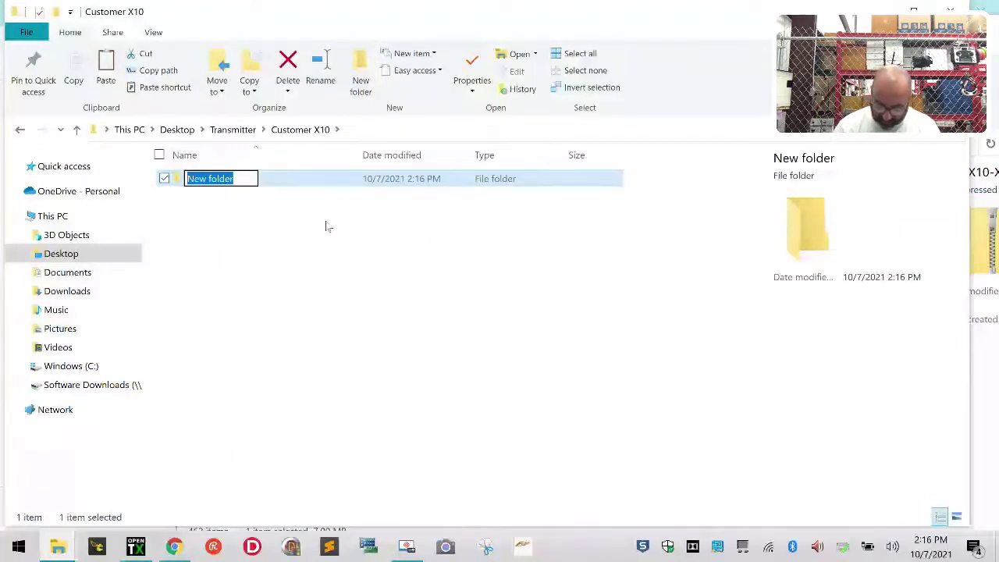
{"action": "type", "text": "Flash Backup"}
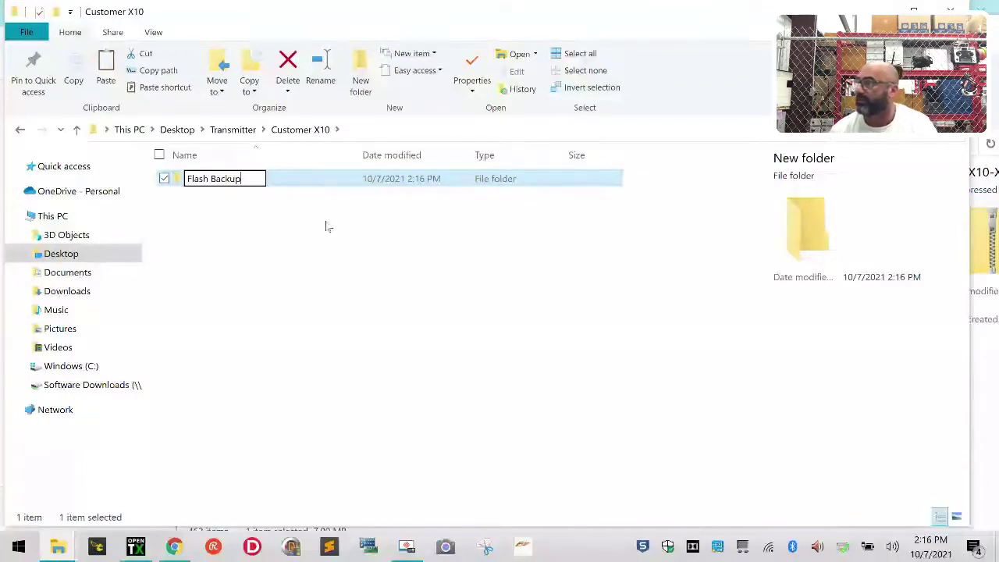
{"action": "key", "text": "Return"}
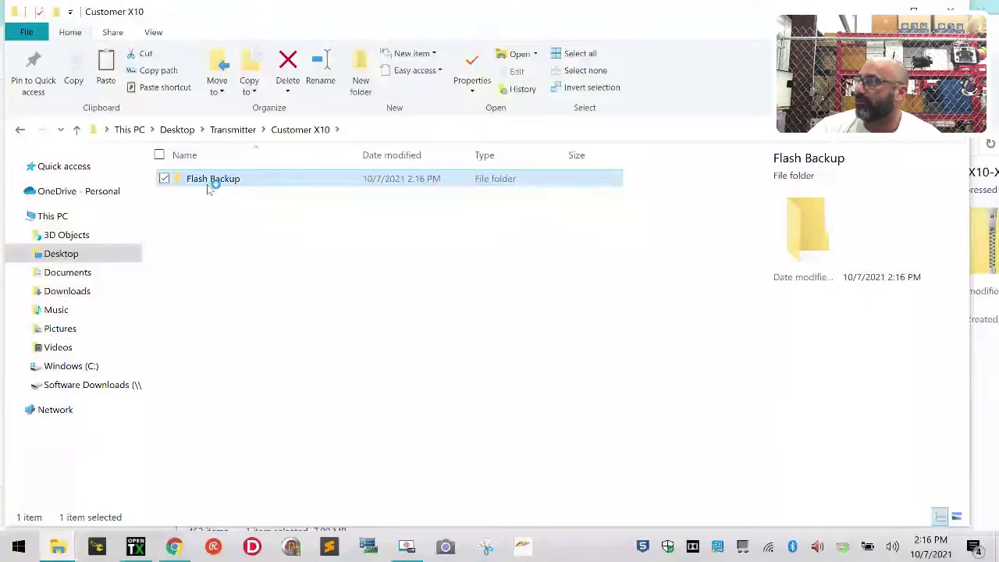
{"action": "mouse_move", "coordinate": [209, 188]}
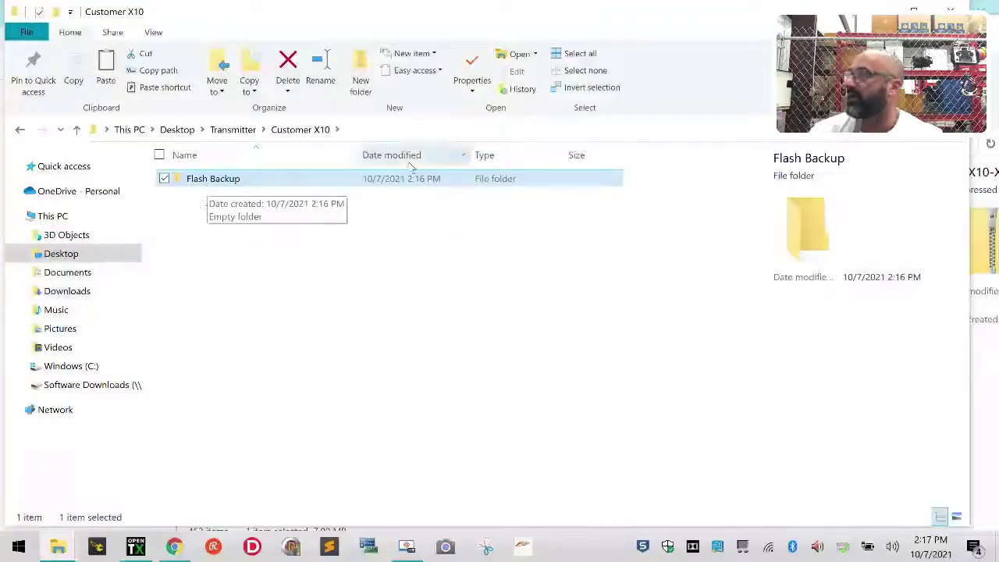
- Put away the FRSKYX10 (D:) window and place the USB Drive (E:) window beside the Customer X10 window
{"action": "left_click", "coordinate": [289, 406]}
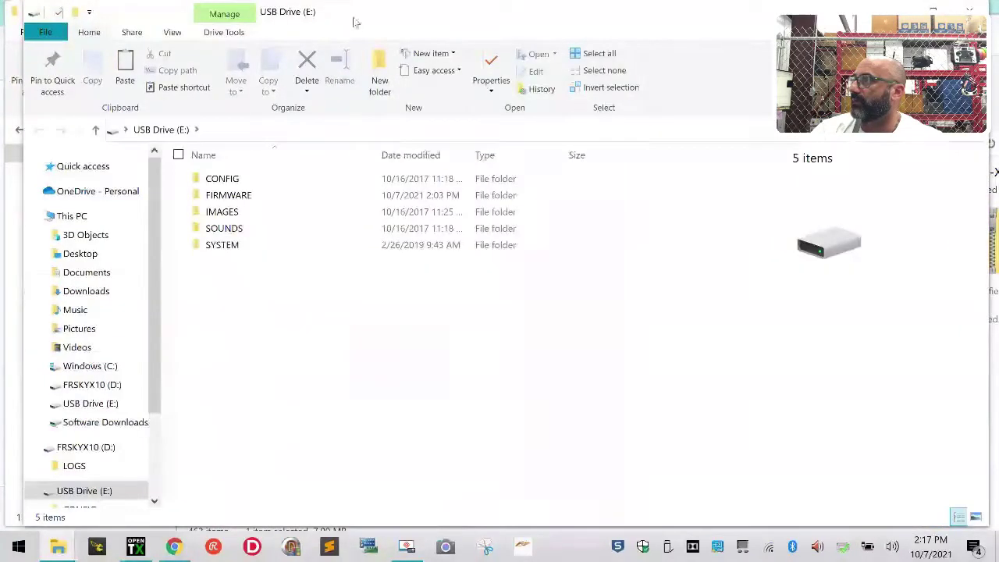
{"action": "left_click_drag", "start_coordinate": [644, 26], "coordinate": [712, 65]}
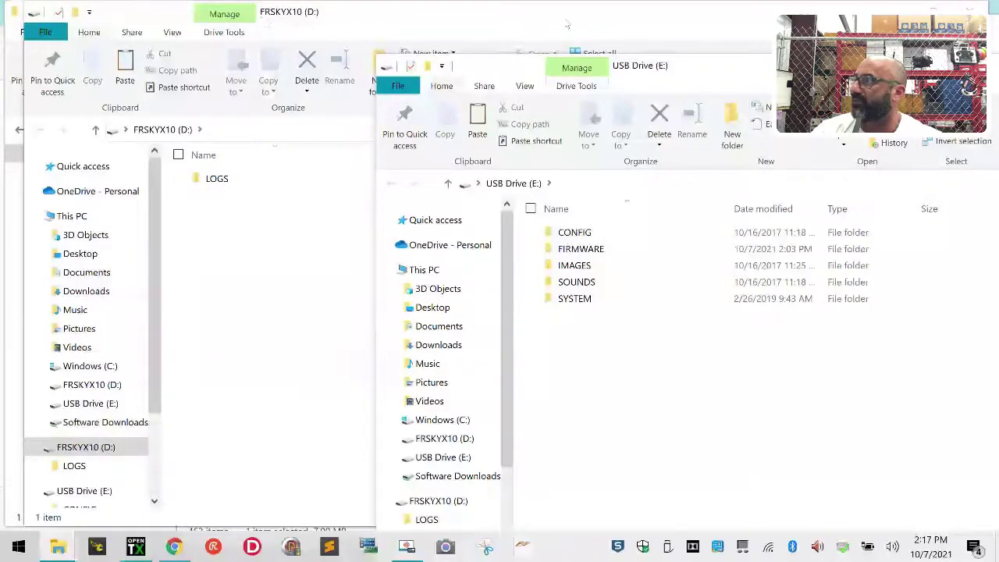
{"action": "double_click", "coordinate": [425, 22]}
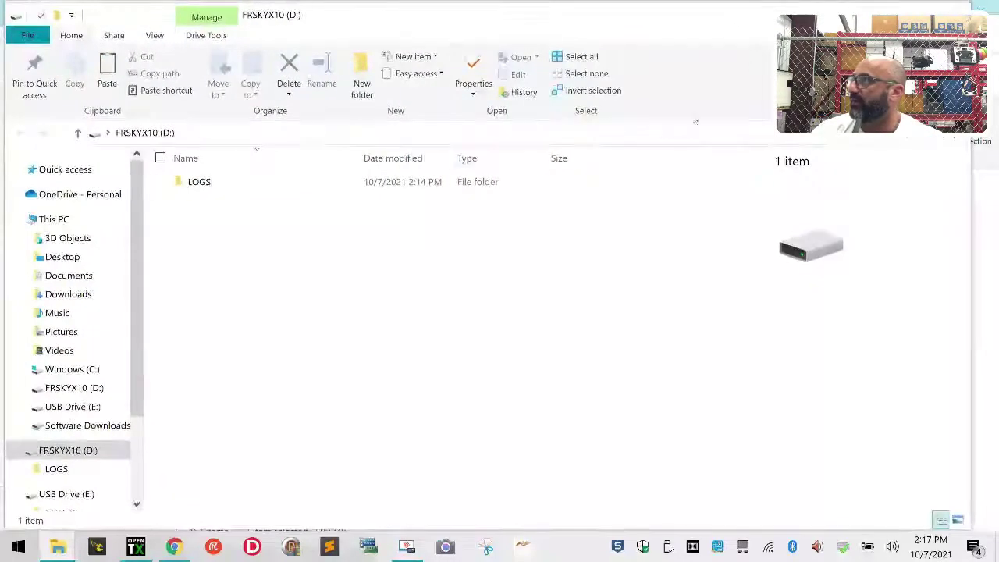
{"action": "left_click", "coordinate": [909, 7]}
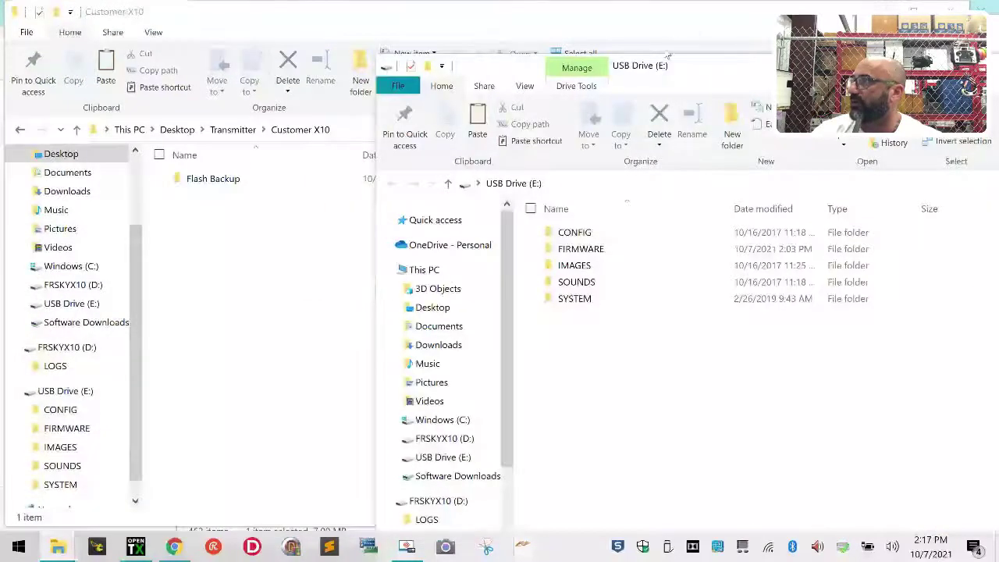
{"action": "left_click_drag", "start_coordinate": [753, 74], "coordinate": [667, 43]}
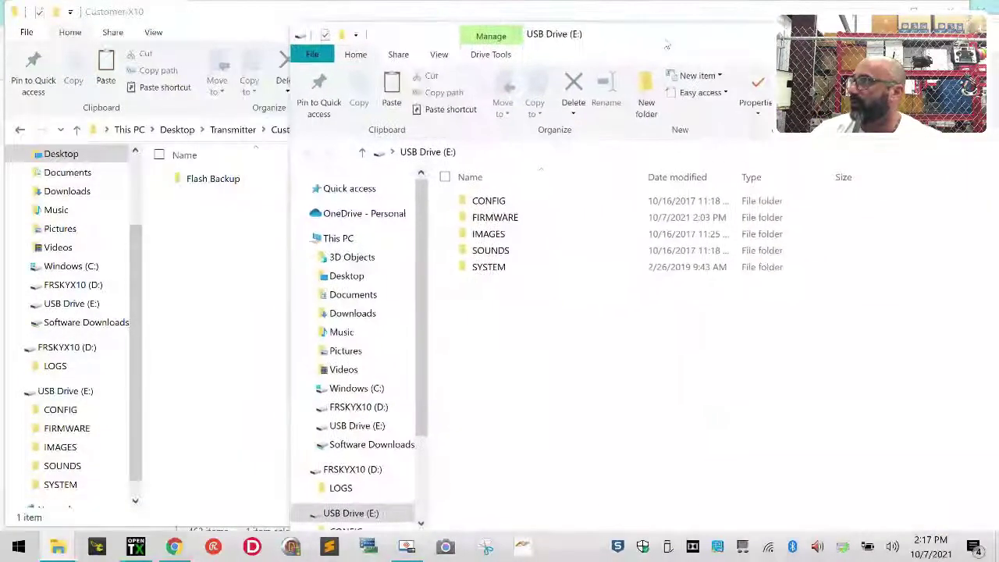
- Copy the CONFIG, FIRMWARE, IMAGES, SOUNDS and SYSTEM folders from USB Drive (E:) into the Flash Backup folder
{"action": "left_click_drag", "start_coordinate": [638, 361], "coordinate": [463, 200]}
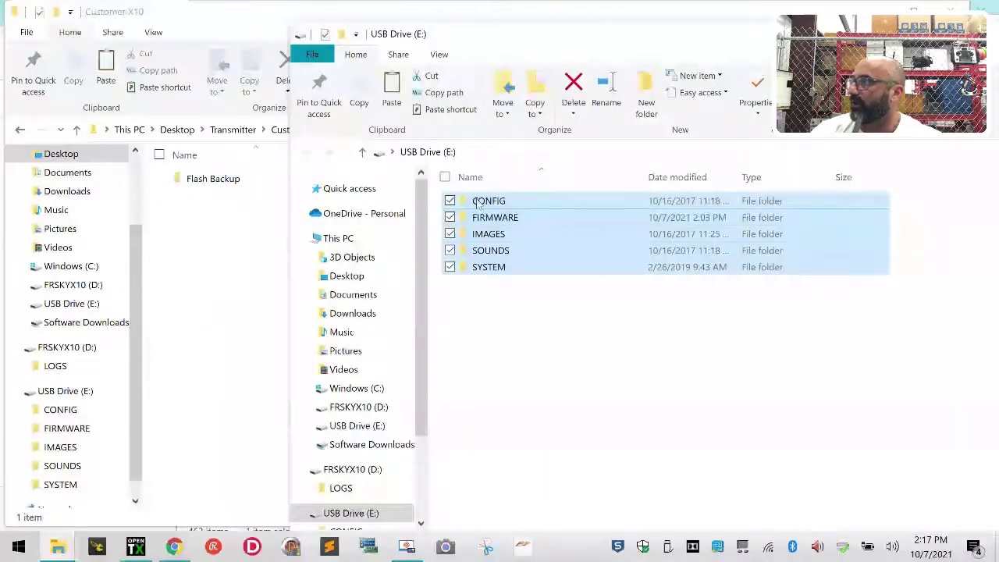
{"action": "right_click", "coordinate": [479, 203]}
{"action": "left_click", "coordinate": [545, 363]}
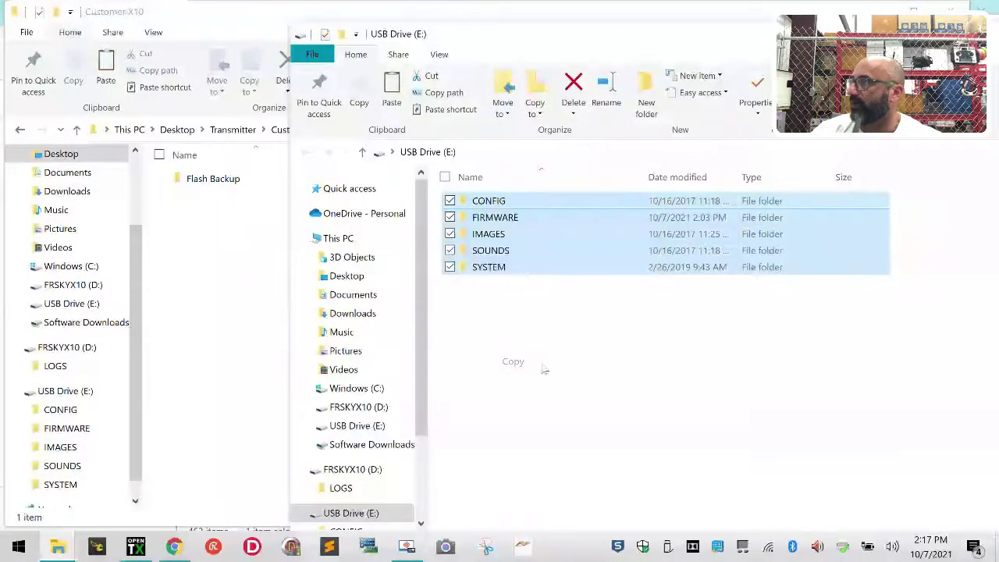
{"action": "left_click", "coordinate": [219, 287]}
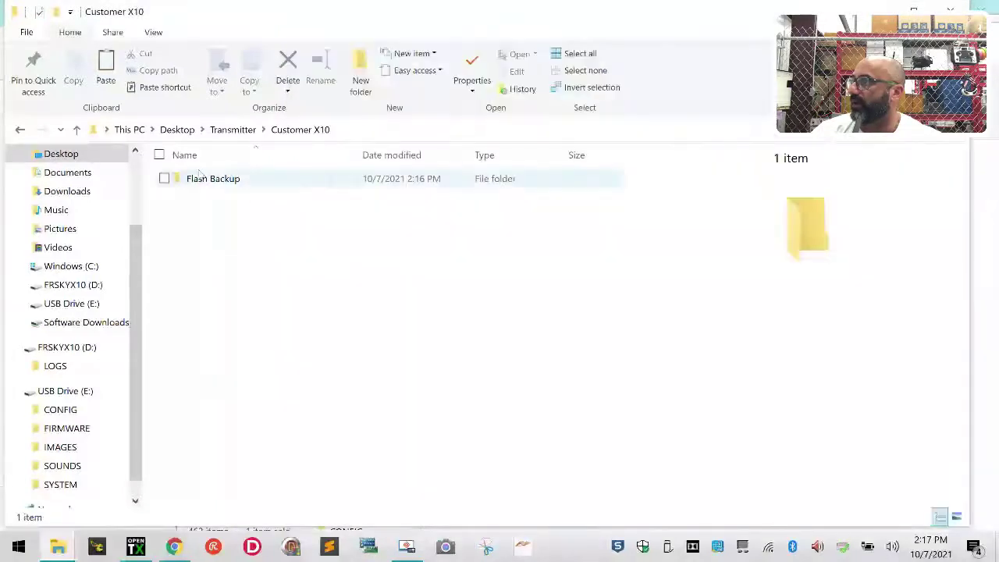
{"action": "left_click", "coordinate": [223, 180]}
{"action": "double_click", "coordinate": [223, 180]}
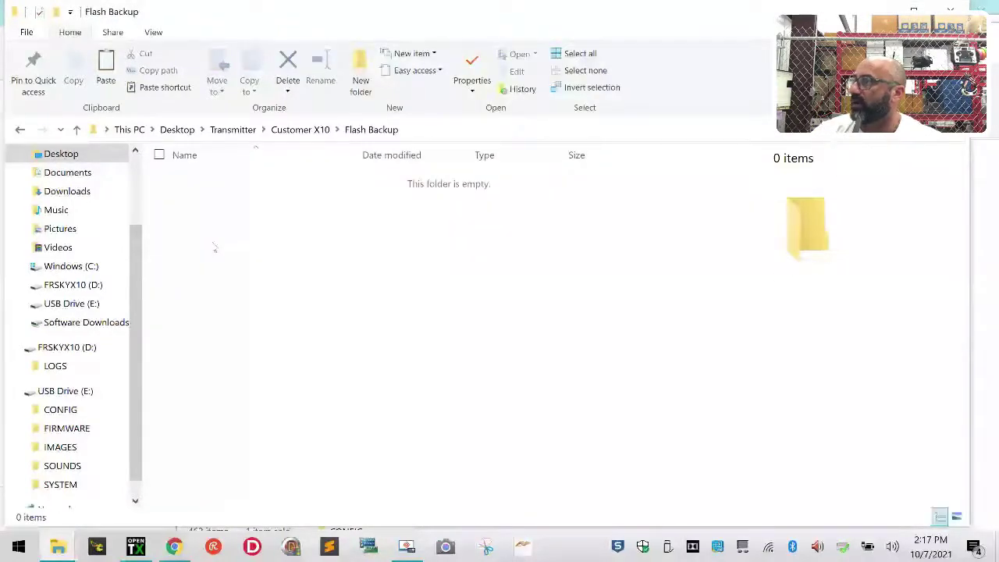
{"action": "right_click", "coordinate": [266, 228]}
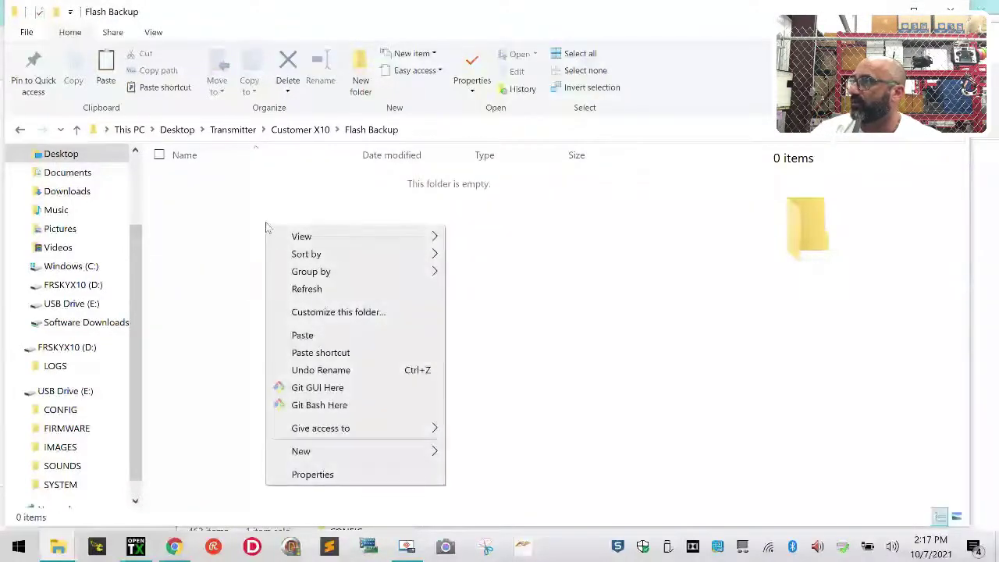
{"action": "left_click", "coordinate": [302, 336]}
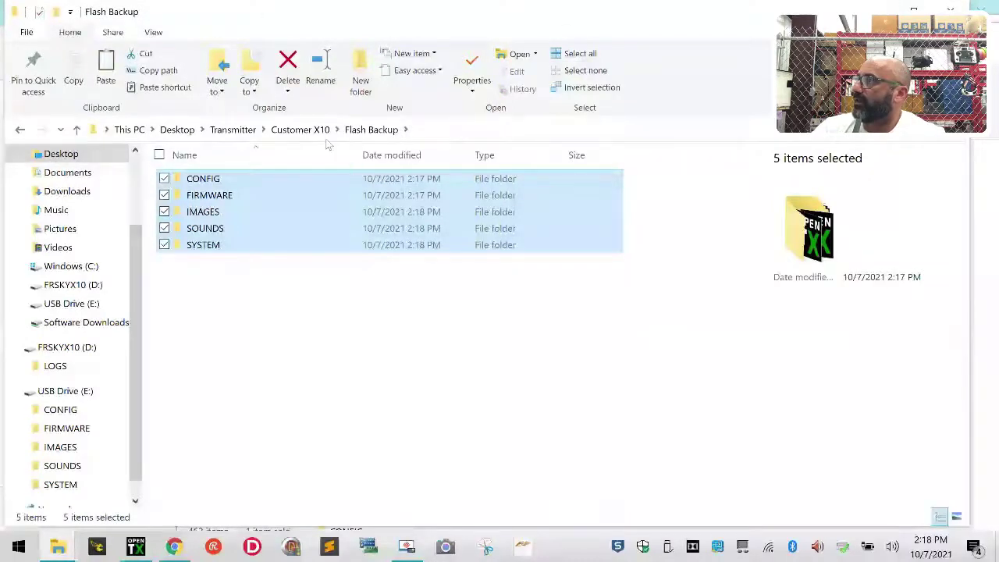
- Return to the Customer X10 folder, move its window aside and close the USB Drive (E:) window to reveal Downloads
{"action": "left_click", "coordinate": [303, 130]}
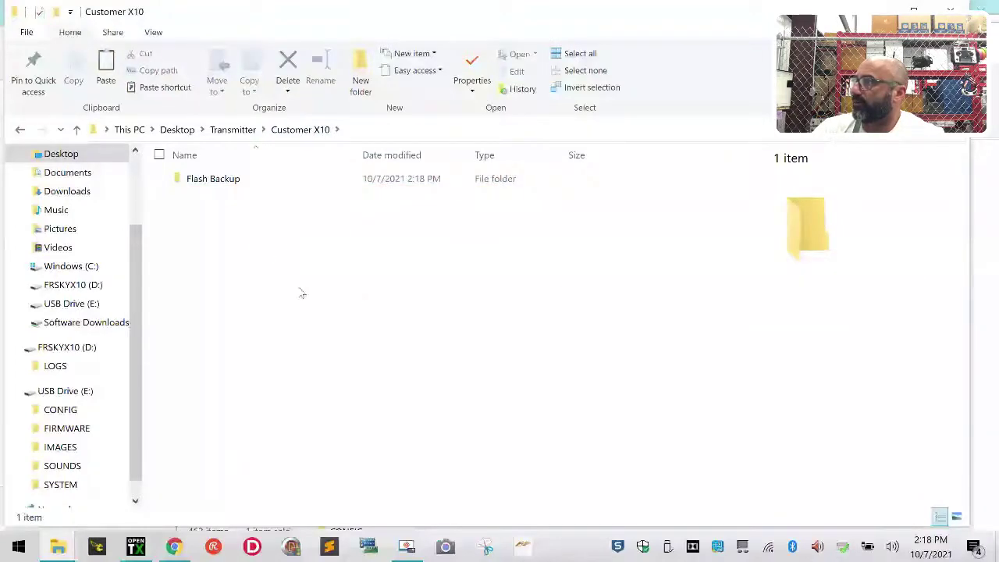
{"action": "left_click", "coordinate": [913, 6]}
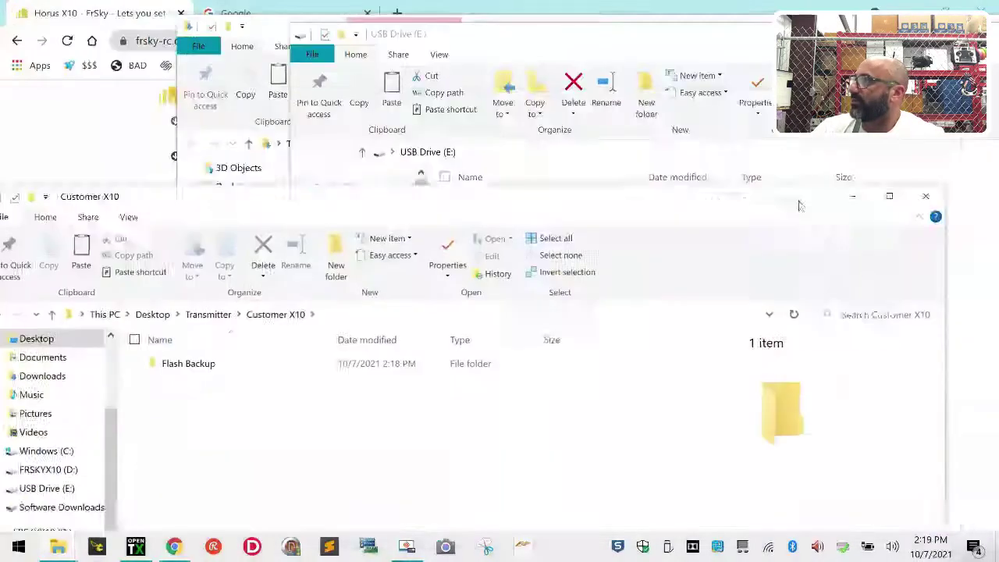
{"action": "left_click_drag", "start_coordinate": [587, 32], "coordinate": [457, 52]}
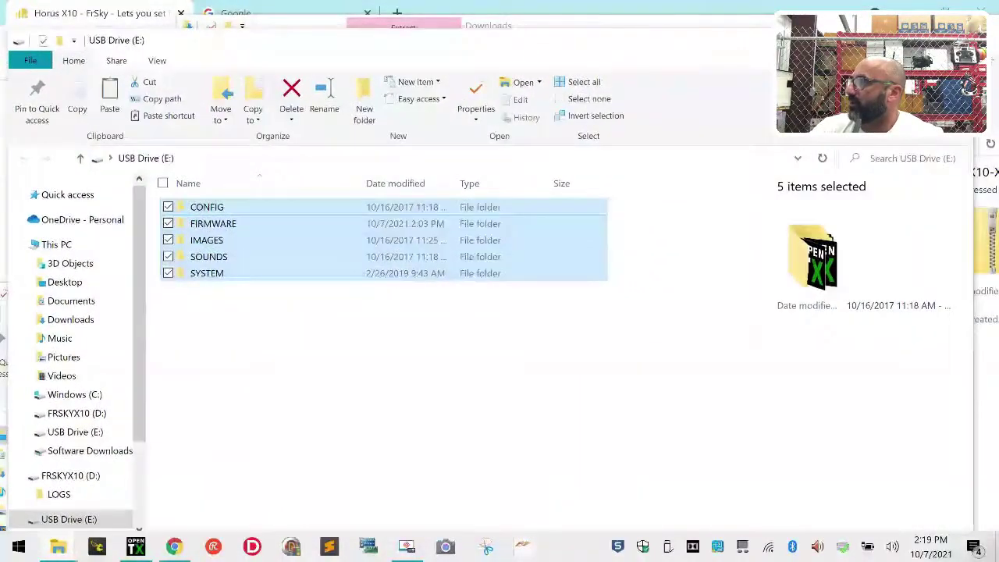
{"action": "key", "text": "ctrl+w"}
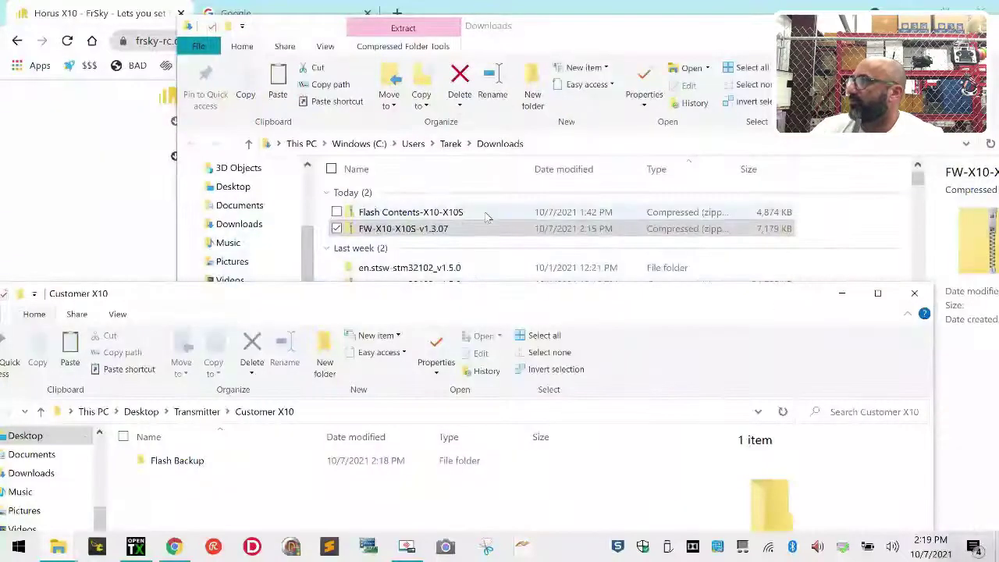
- Move the FW-X10-X10S-v1.3.07 zip file from Downloads into the Customer X10 folder
{"action": "left_click", "coordinate": [410, 231]}
{"action": "right_click", "coordinate": [410, 231]}
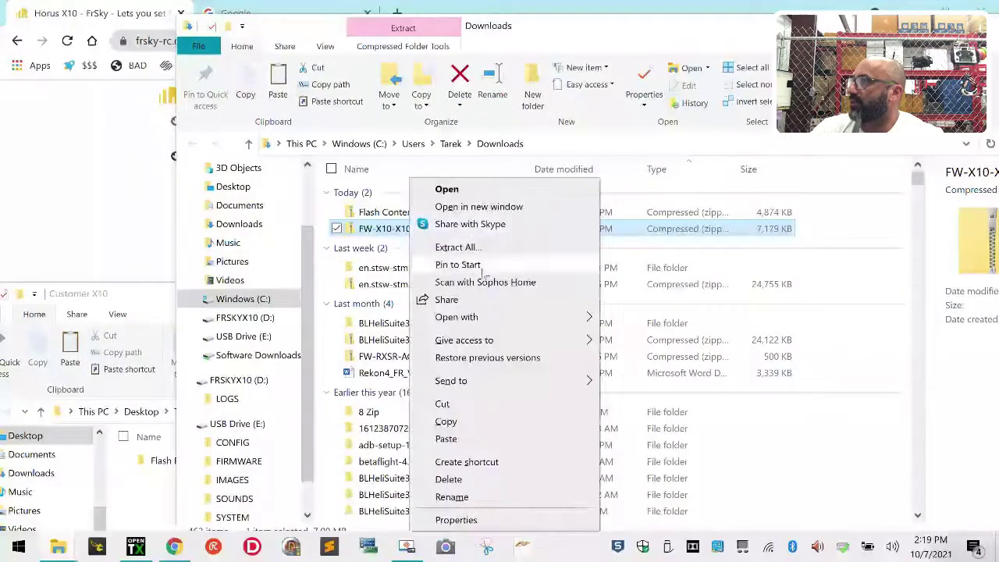
{"action": "left_click", "coordinate": [442, 404]}
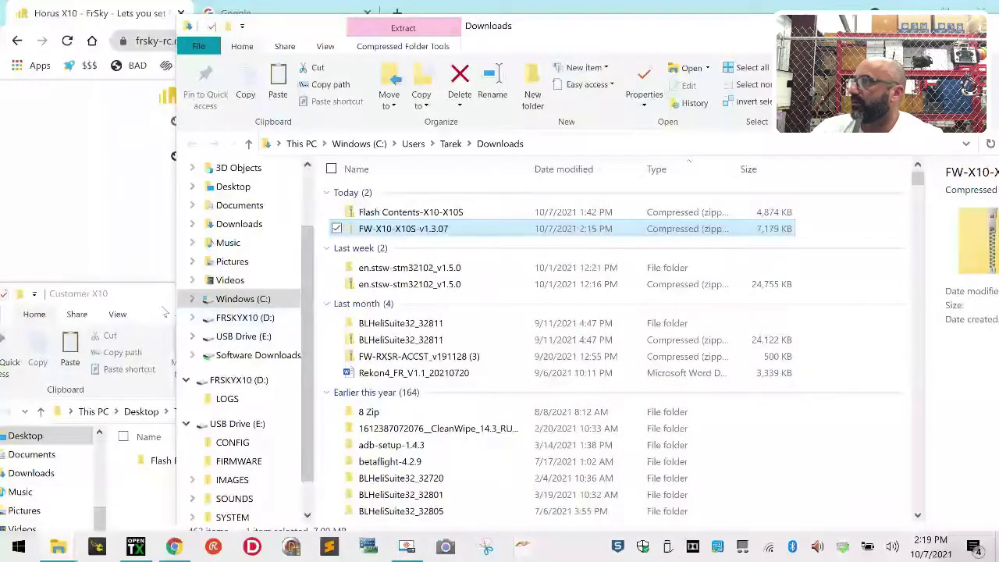
{"action": "left_click", "coordinate": [168, 328]}
{"action": "key", "text": "super+Up"}
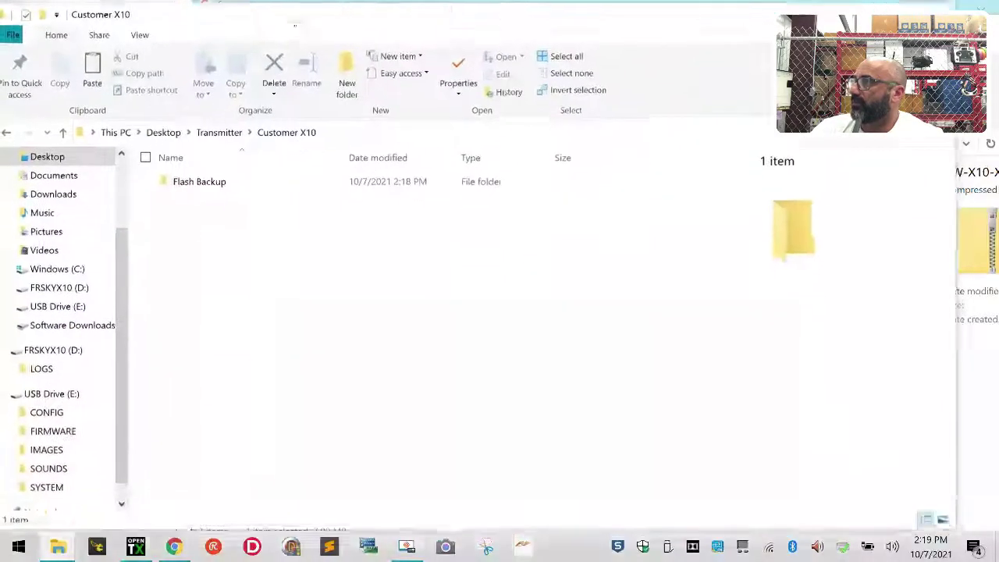
{"action": "right_click", "coordinate": [215, 253]}
{"action": "left_click", "coordinate": [590, 325]}
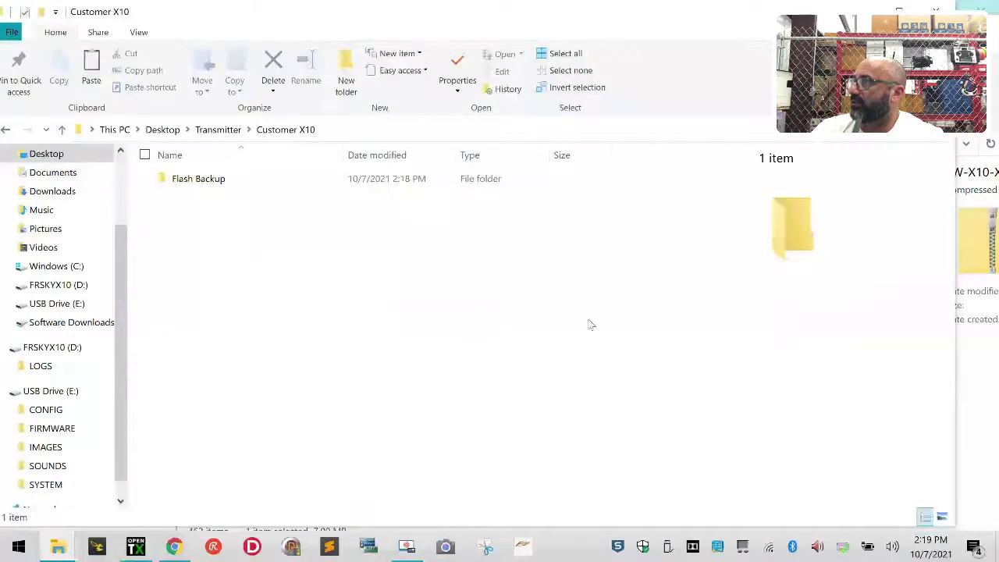
{"action": "right_click", "coordinate": [240, 295]}
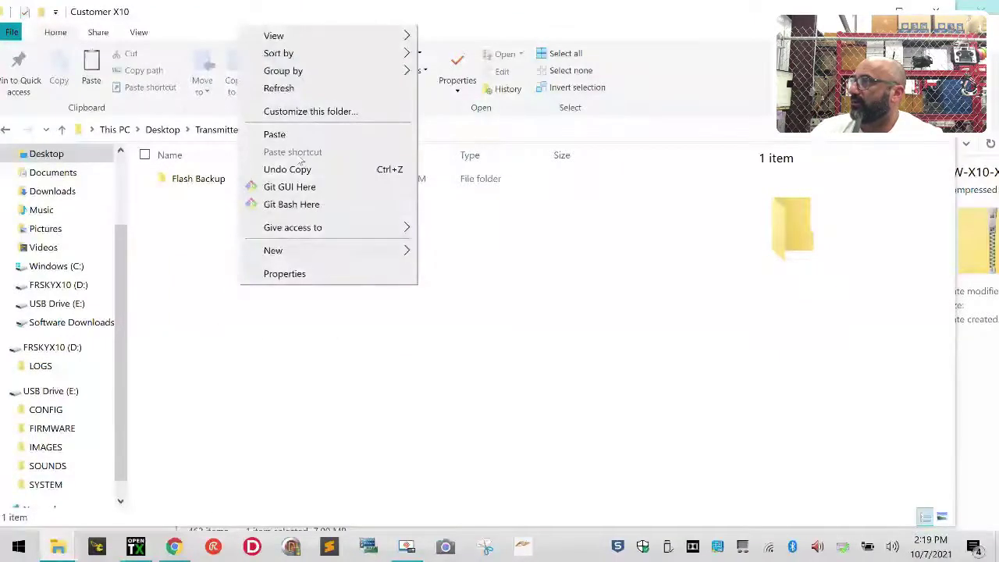
{"action": "left_click", "coordinate": [274, 134]}
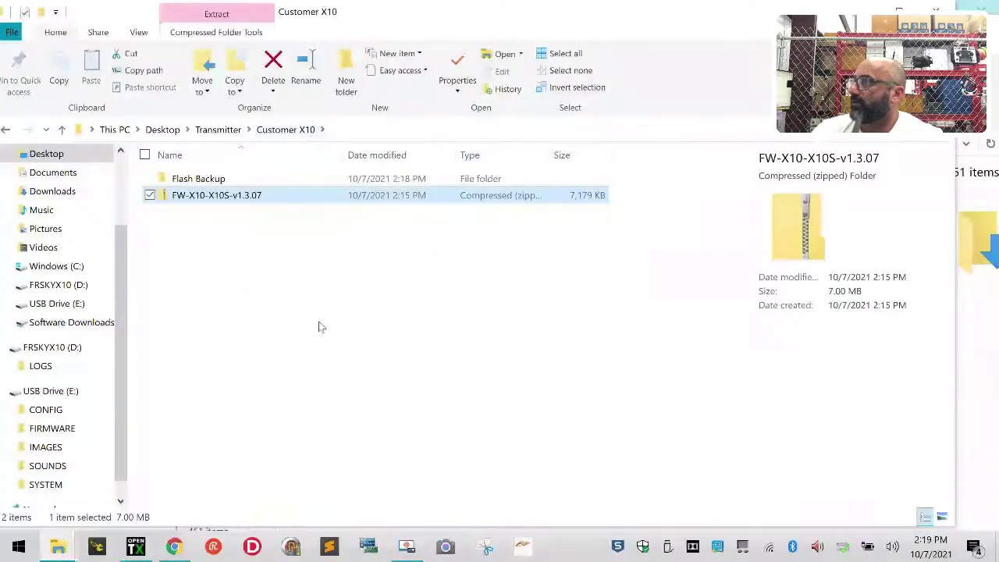
- Create a folder named FROS Updates in Customer X10 and move the FW-X10-X10S-v1.3.07 zip file into it
{"action": "right_click", "coordinate": [217, 271]}
{"action": "left_click", "coordinate": [657, 268]}
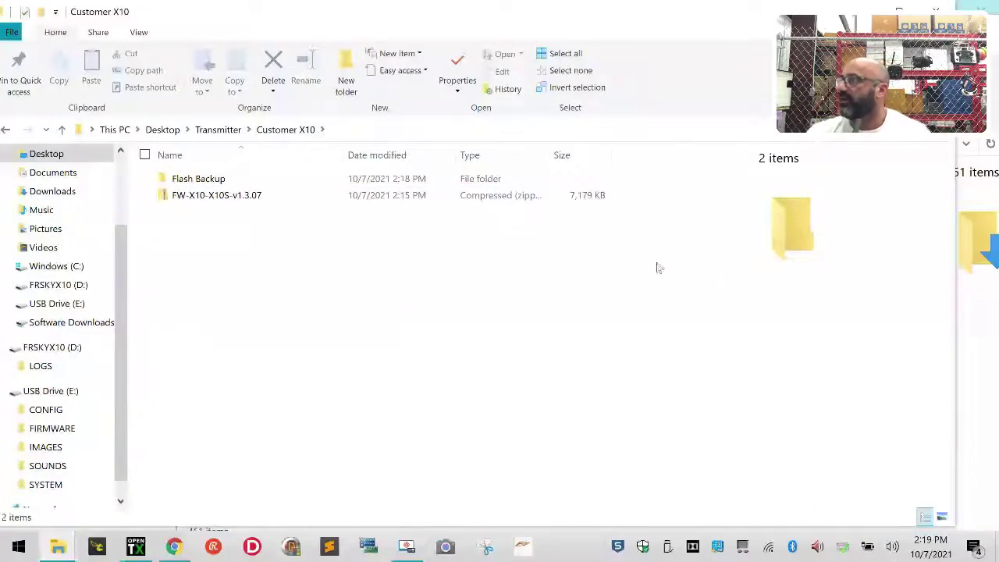
{"action": "left_click", "coordinate": [355, 74]}
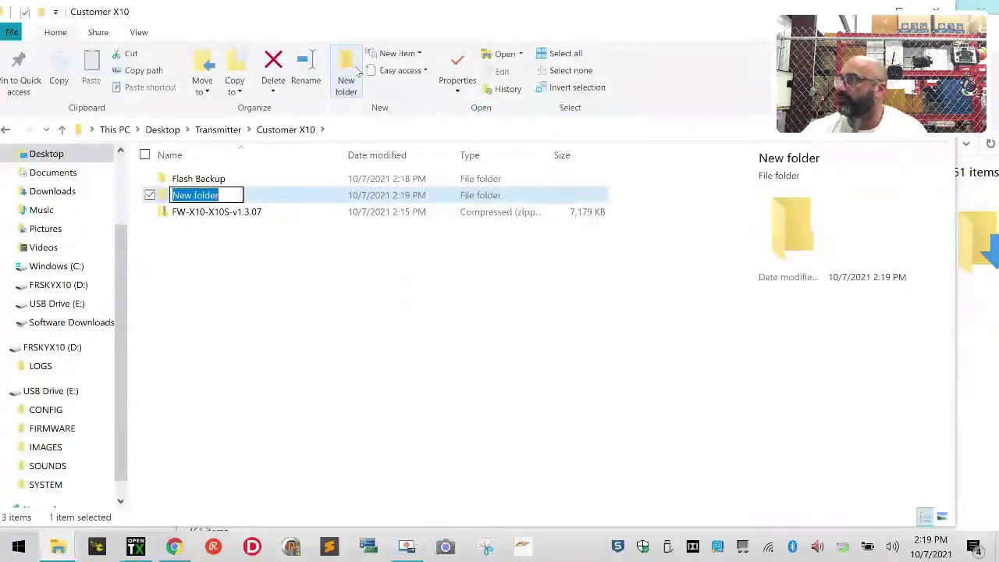
{"action": "type", "text": "FR"}
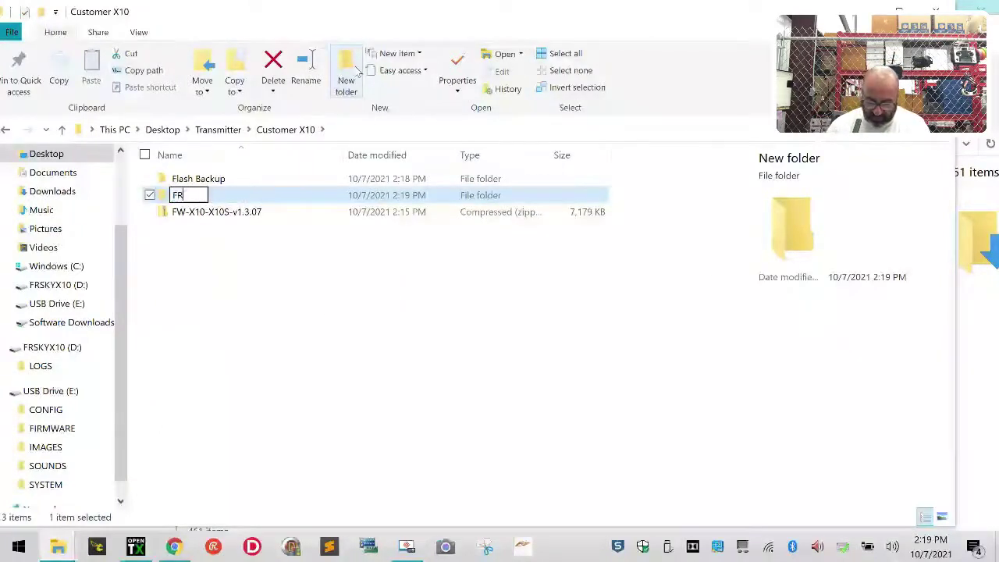
{"action": "type", "text": "OS"}
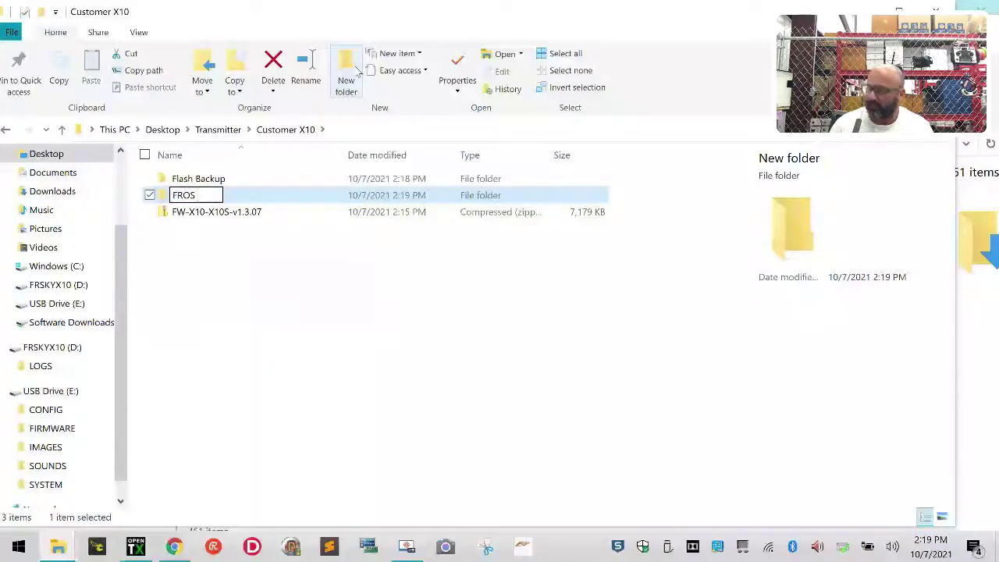
{"action": "type", "text": " Updates"}
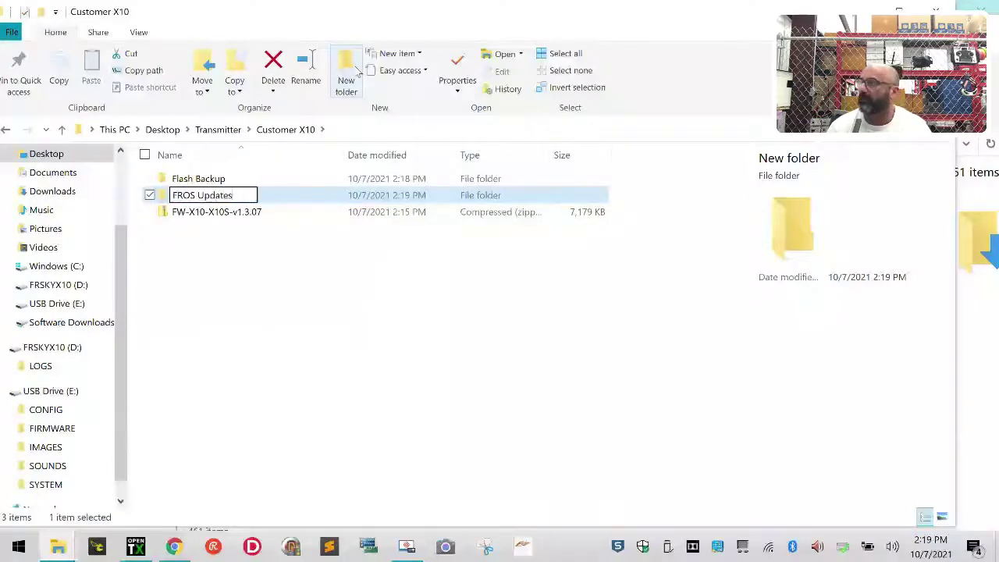
{"action": "key", "text": "Return"}
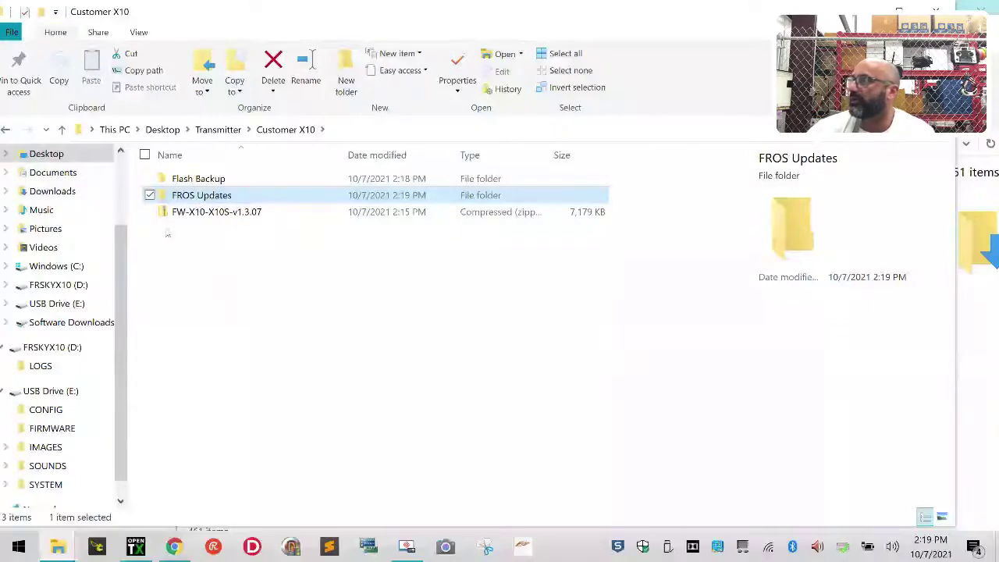
{"action": "left_click_drag", "start_coordinate": [163, 214], "coordinate": [171, 198]}
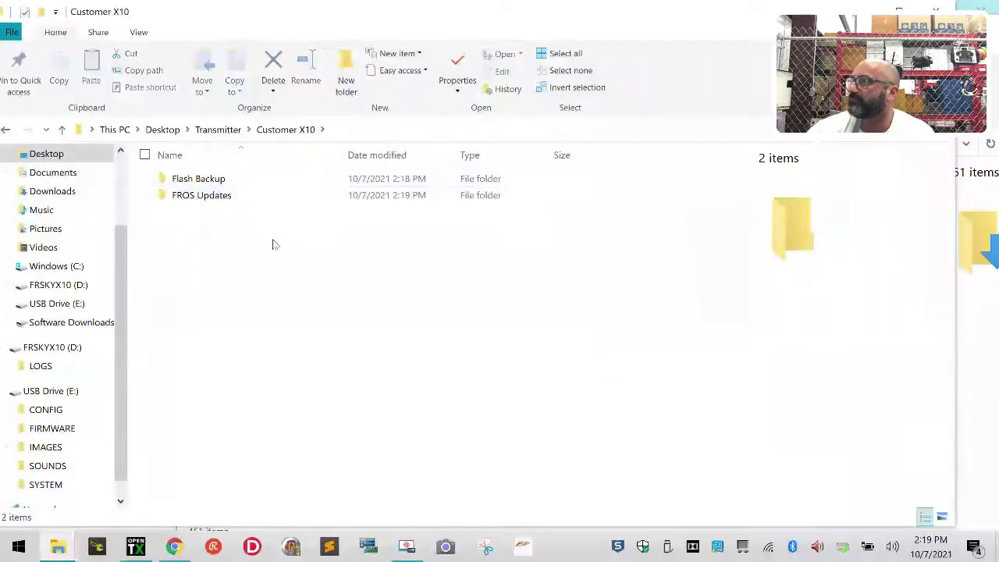
- Extract the FW-X10-X10S-v1.3.07 zip file within the FROS Updates folder
{"action": "double_click", "coordinate": [231, 199]}
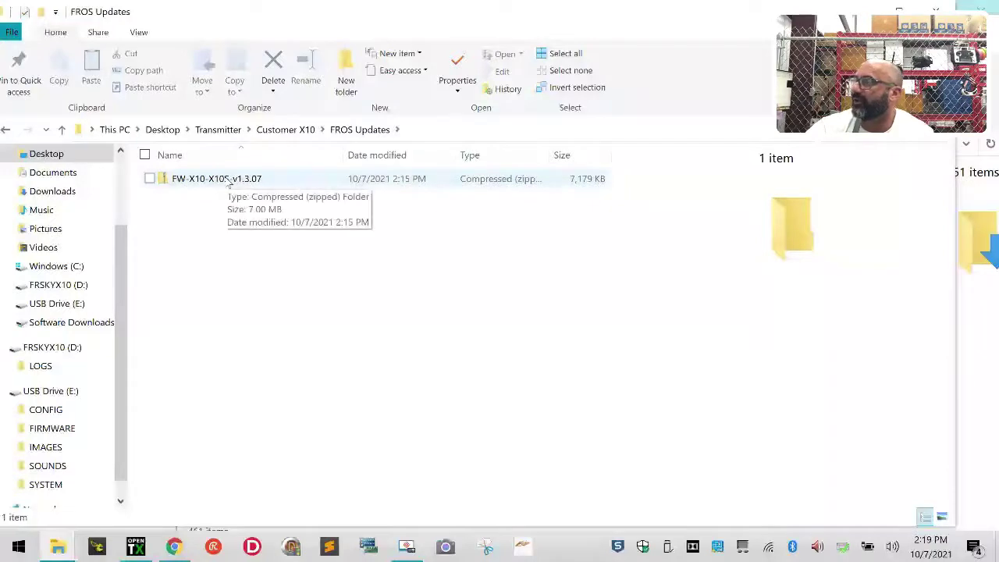
{"action": "left_click", "coordinate": [227, 180]}
{"action": "right_click", "coordinate": [226, 178]}
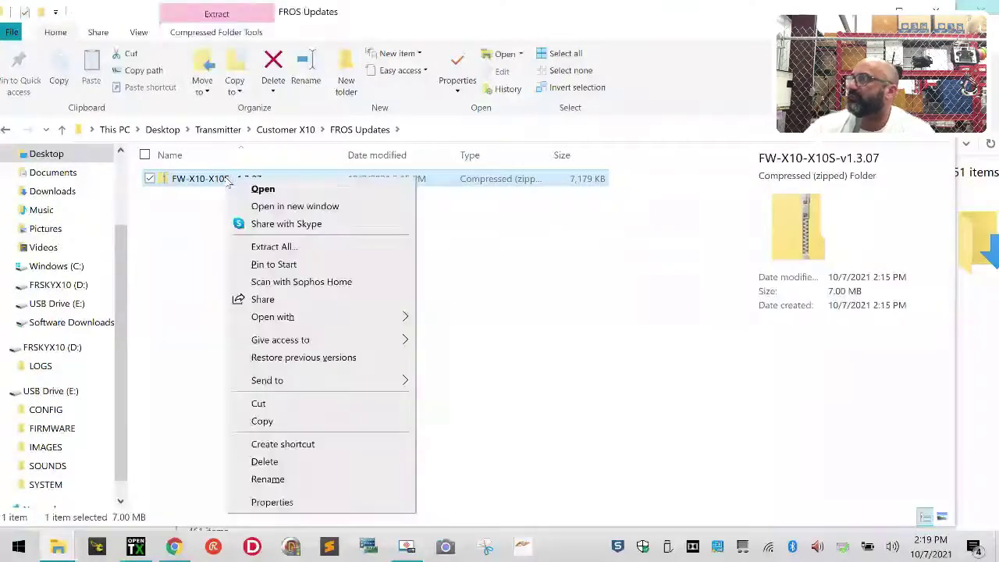
{"action": "left_click", "coordinate": [275, 246]}
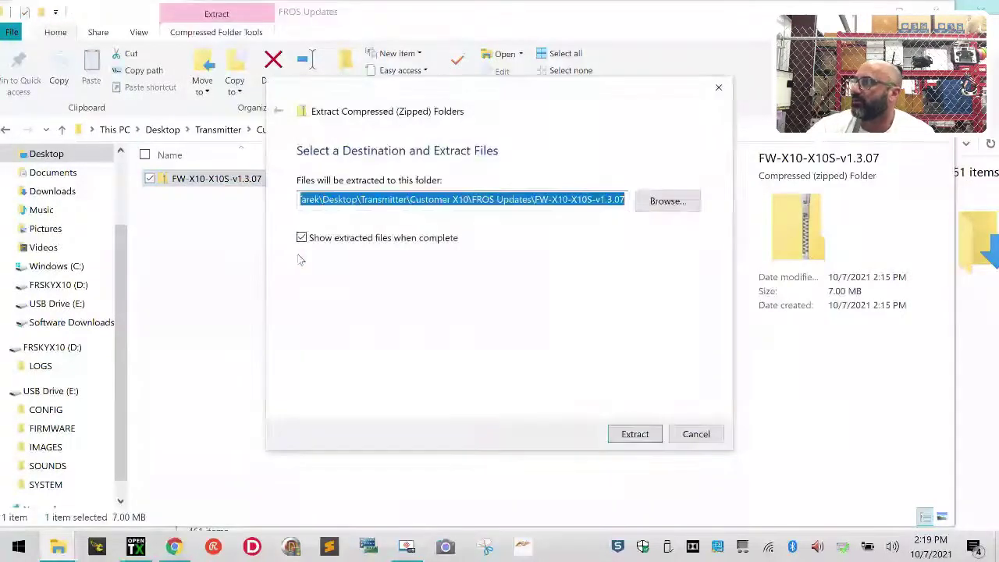
{"action": "left_click", "coordinate": [633, 434]}
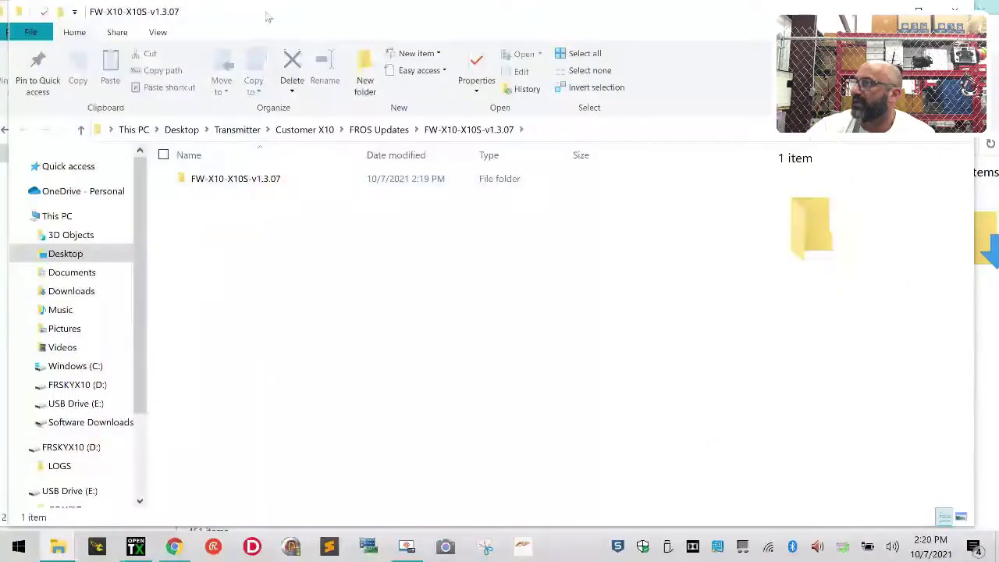
- Move all six items from the nested 1.3.07-0314 folder up into the outer FW-X10-X10S-v1.3.07 folder in FROS Updates
{"action": "mouse_move", "coordinate": [268, 18]}
{"action": "left_mouse_down"}
{"action": "mouse_move", "coordinate": [508, 260]}
{"action": "mouse_move", "coordinate": [316, 159]}
{"action": "mouse_move", "coordinate": [421, 11]}
{"action": "mouse_move", "coordinate": [346, 62]}
{"action": "mouse_move", "coordinate": [318, 342]}
{"action": "mouse_move", "coordinate": [317, 85]}
{"action": "mouse_move", "coordinate": [283, 27]}
{"action": "left_mouse_up"}
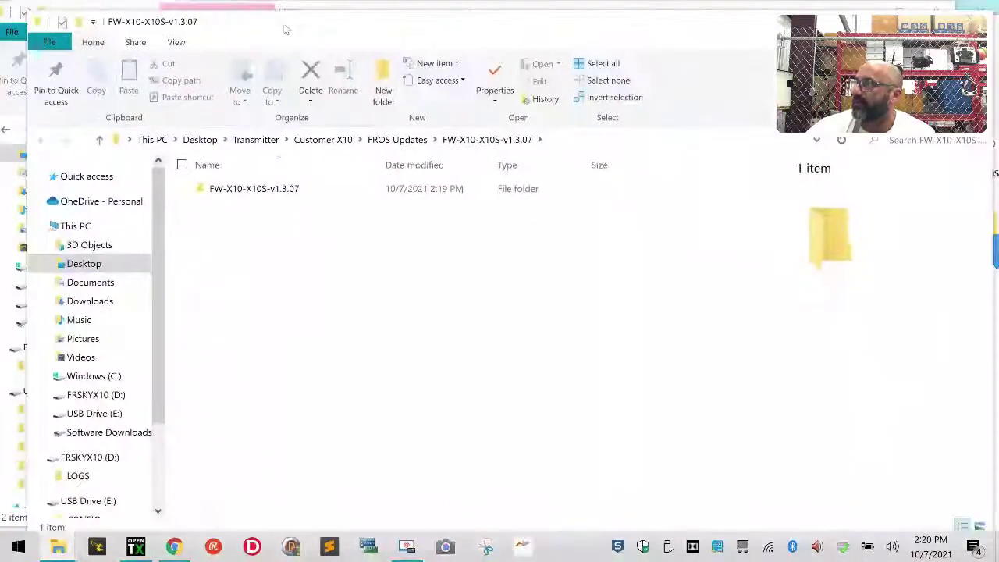
{"action": "double_click", "coordinate": [259, 196]}
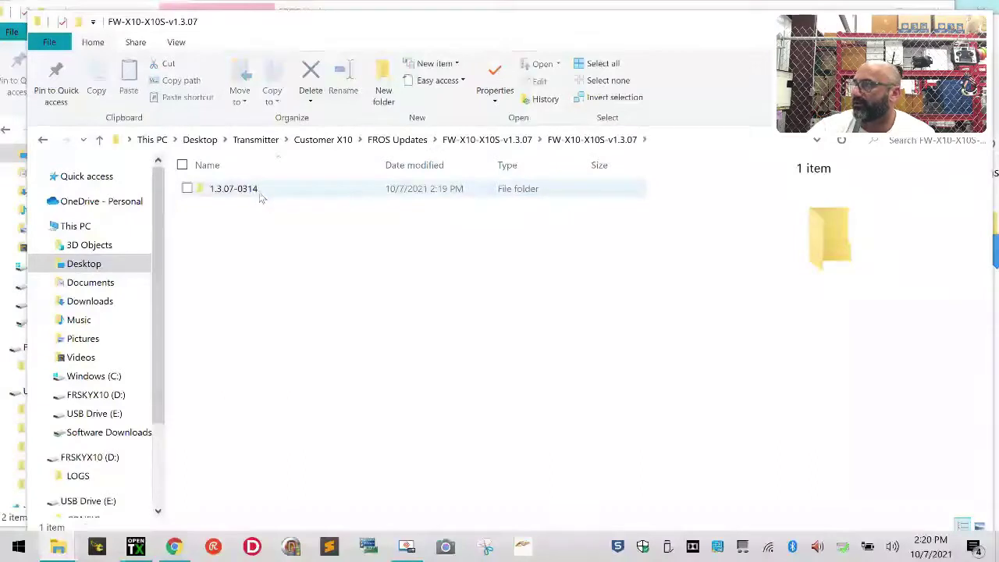
{"action": "double_click", "coordinate": [260, 195]}
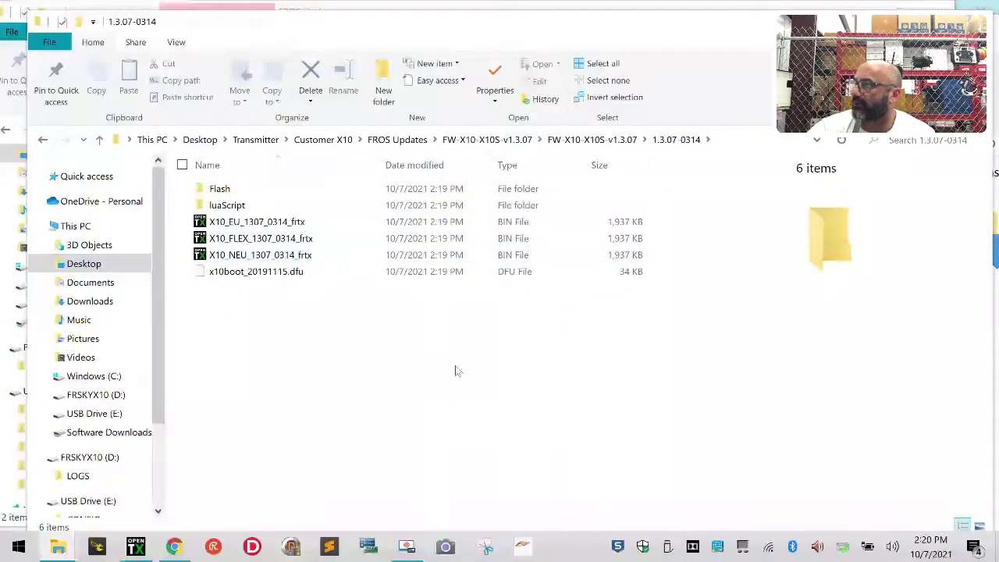
{"action": "left_click_drag", "start_coordinate": [456, 365], "coordinate": [207, 181]}
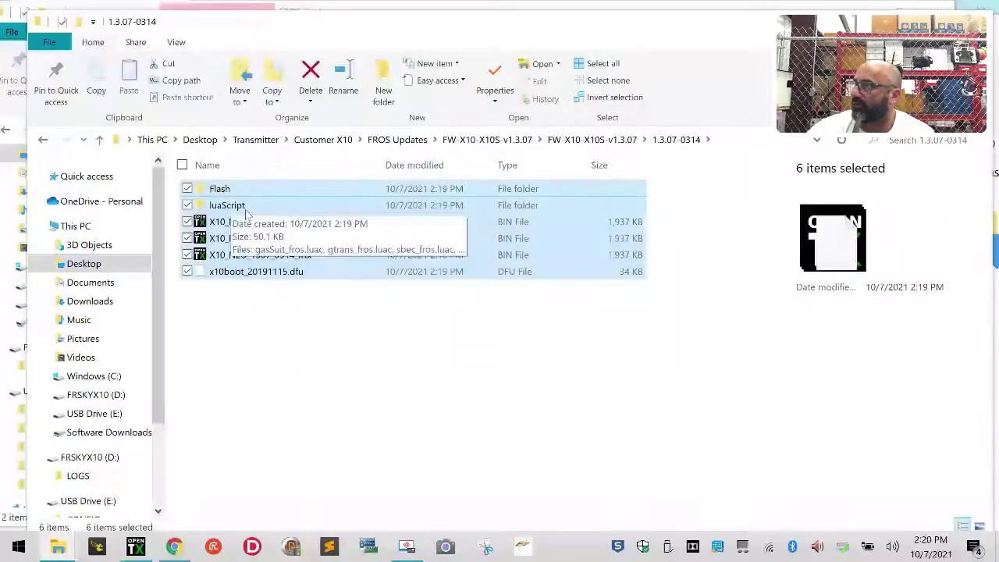
{"action": "right_click", "coordinate": [246, 211]}
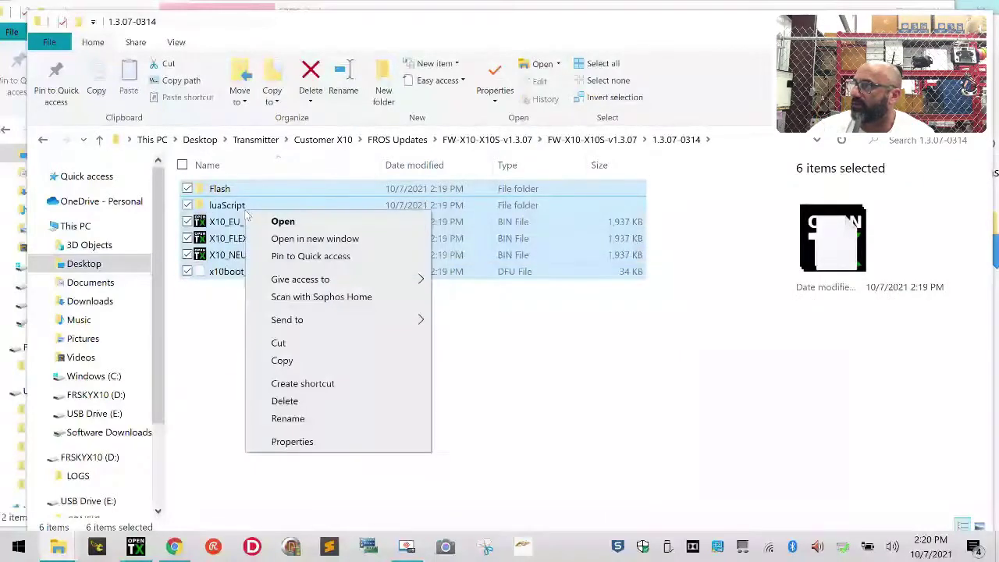
{"action": "left_click", "coordinate": [339, 346]}
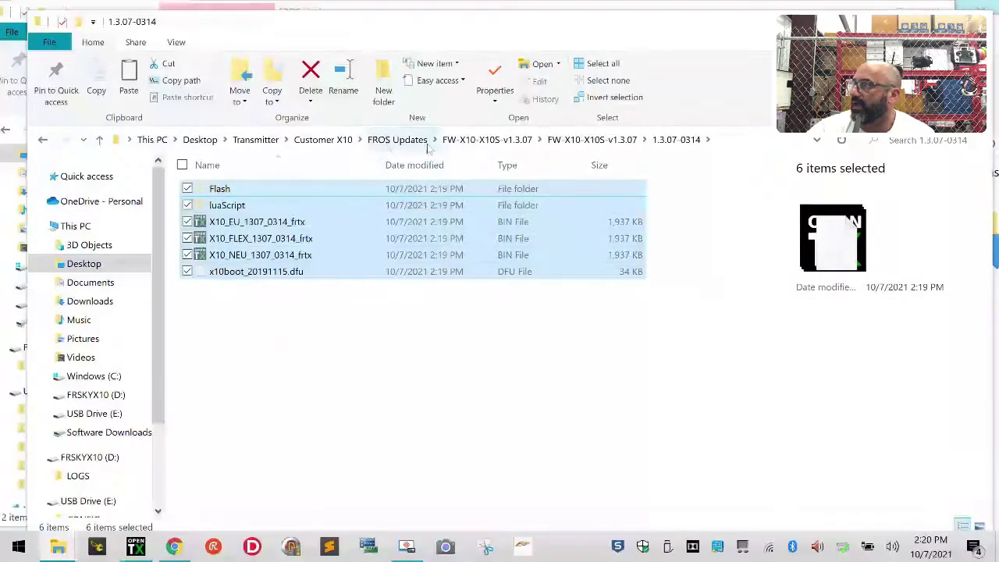
{"action": "left_click", "coordinate": [485, 141]}
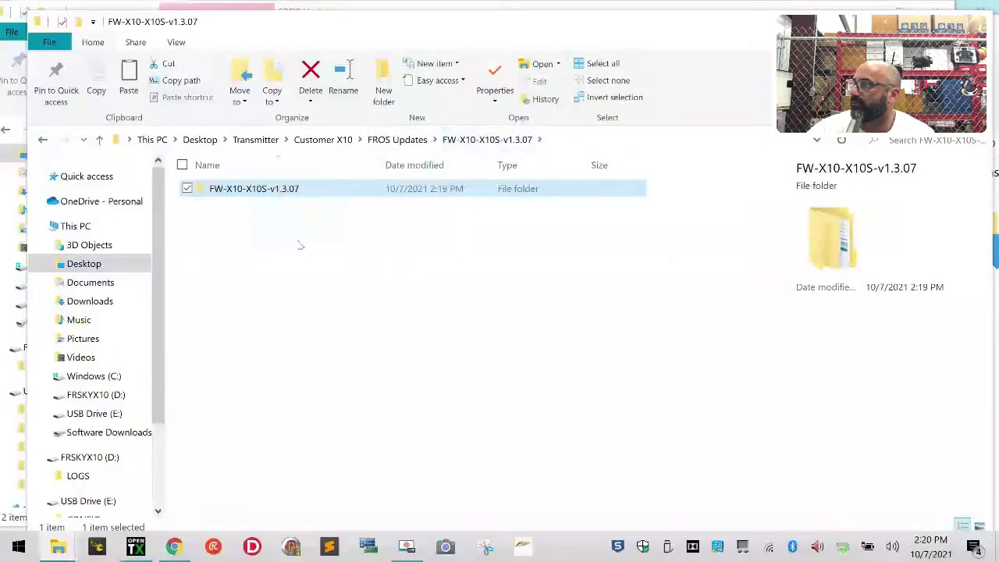
{"action": "left_click", "coordinate": [415, 140]}
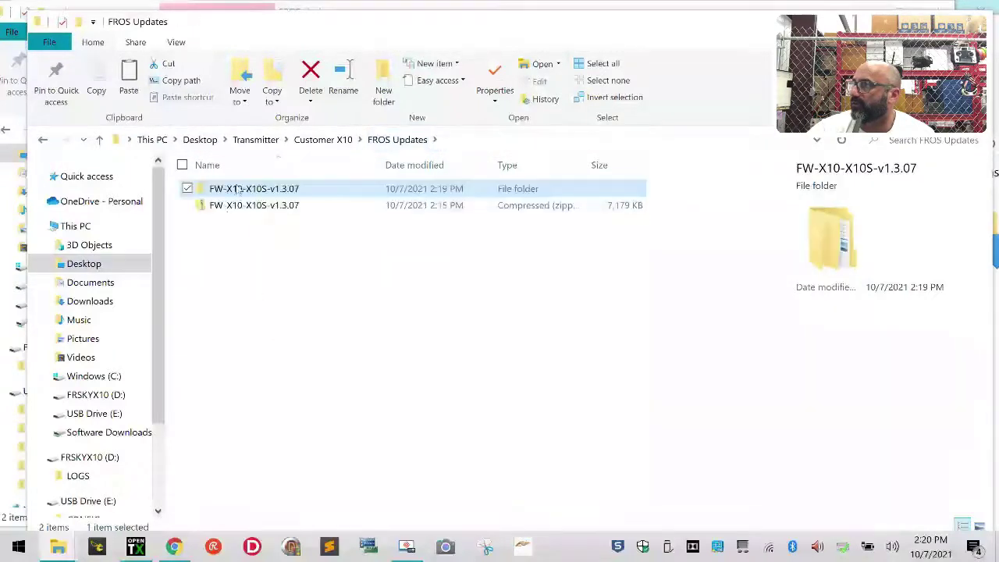
{"action": "double_click", "coordinate": [283, 196]}
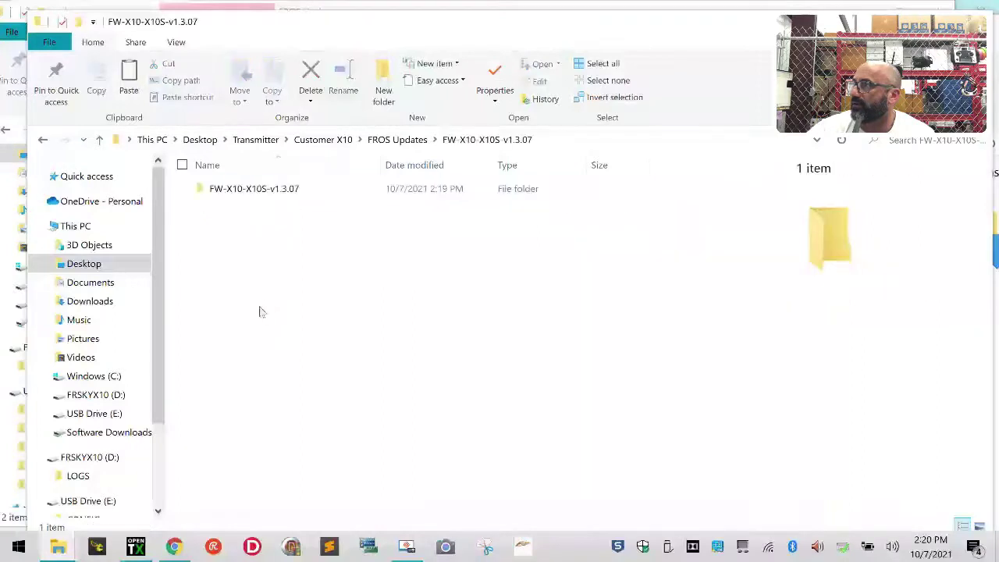
{"action": "right_click", "coordinate": [261, 304]}
{"action": "left_click", "coordinate": [355, 168]}
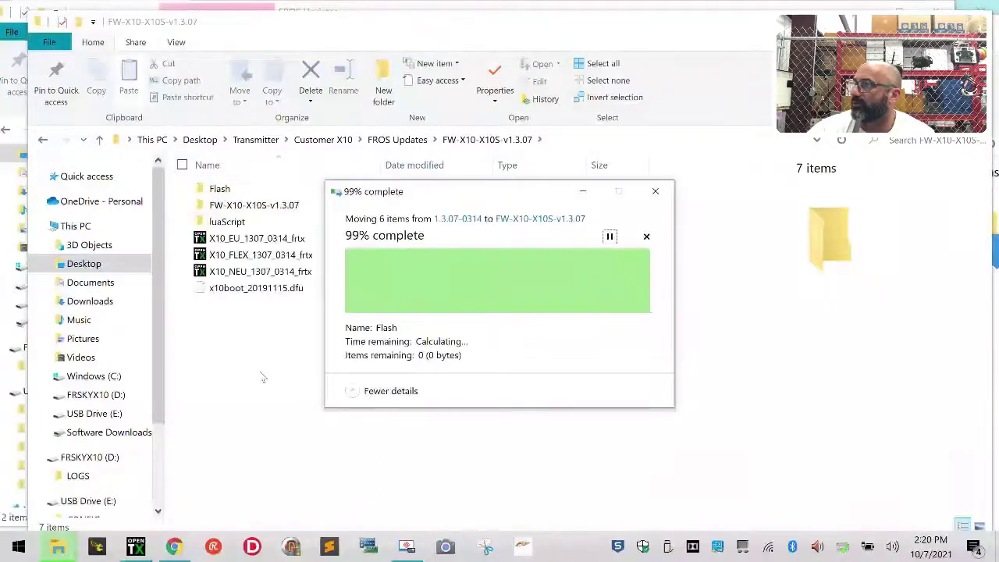
- Check the inner 1.3.07-0314 folder for leftover files and delete the nested FW-X10-X10S-v1.3.07 folder
{"action": "left_click", "coordinate": [393, 141]}
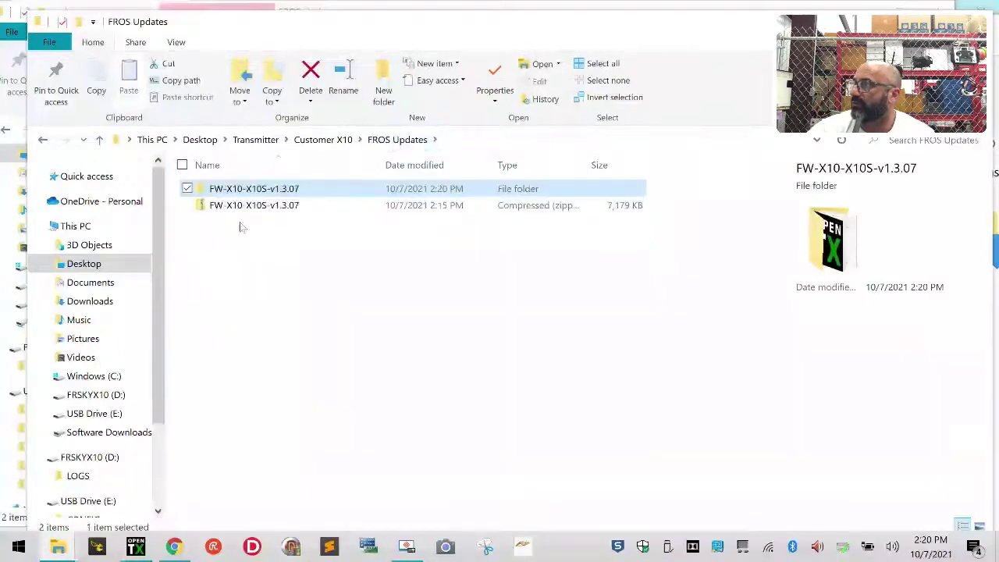
{"action": "double_click", "coordinate": [251, 195]}
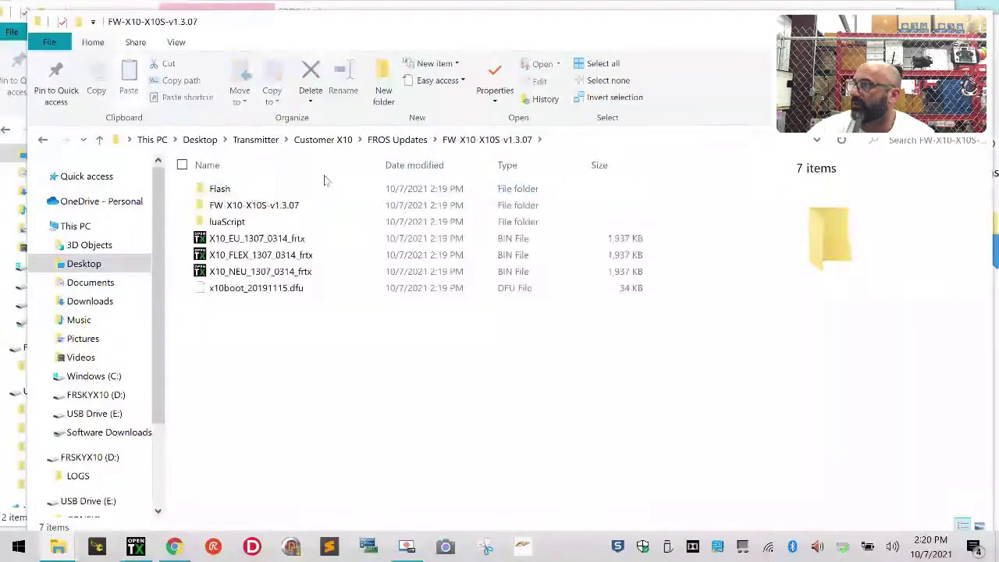
{"action": "double_click", "coordinate": [353, 205]}
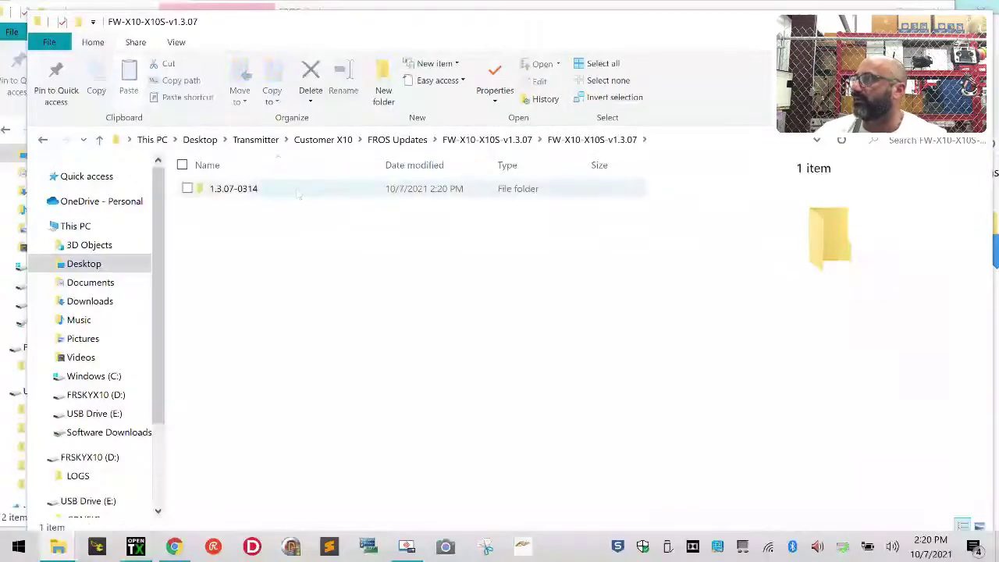
{"action": "double_click", "coordinate": [297, 190]}
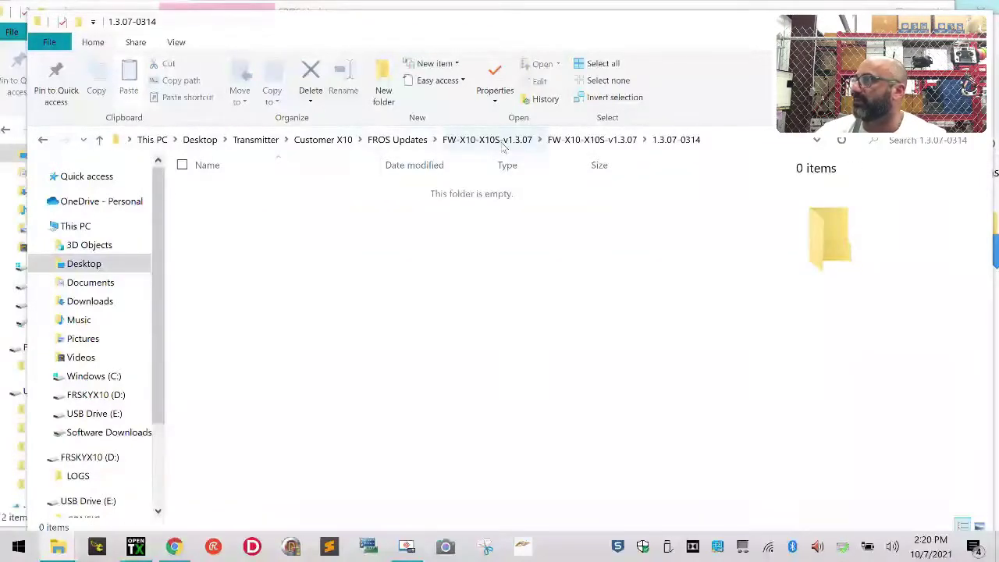
{"action": "left_click", "coordinate": [399, 142]}
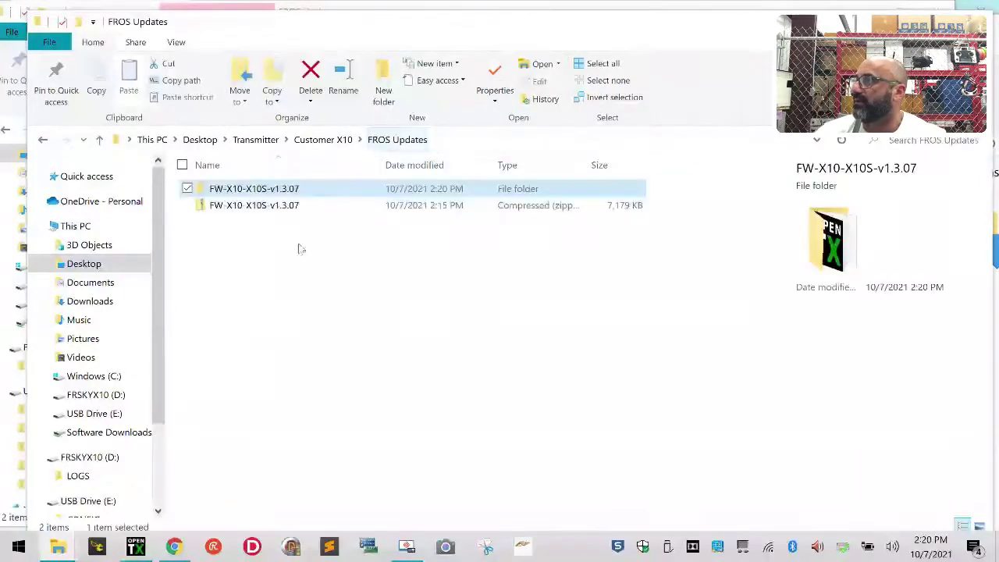
{"action": "double_click", "coordinate": [263, 190]}
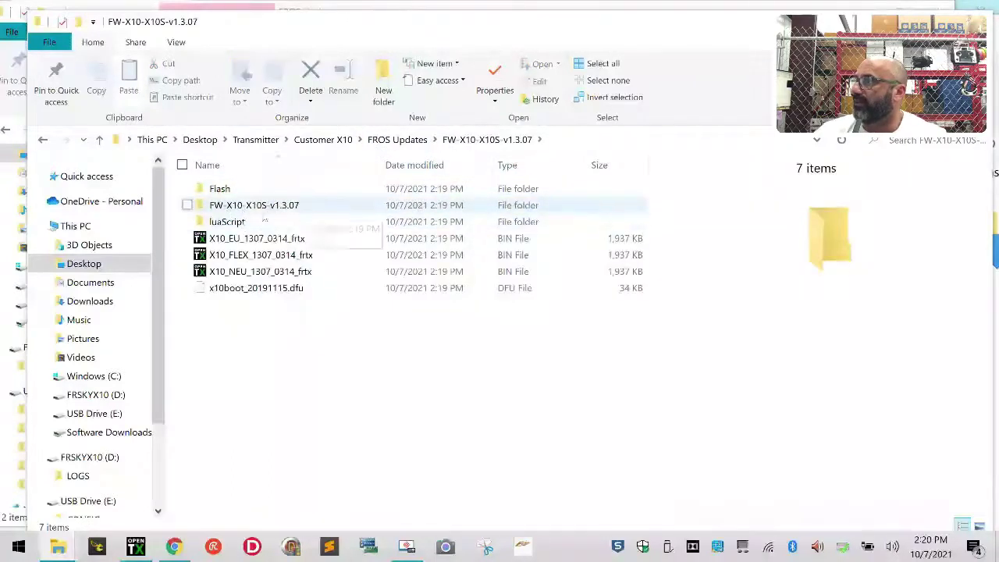
{"action": "right_click", "coordinate": [250, 205]}
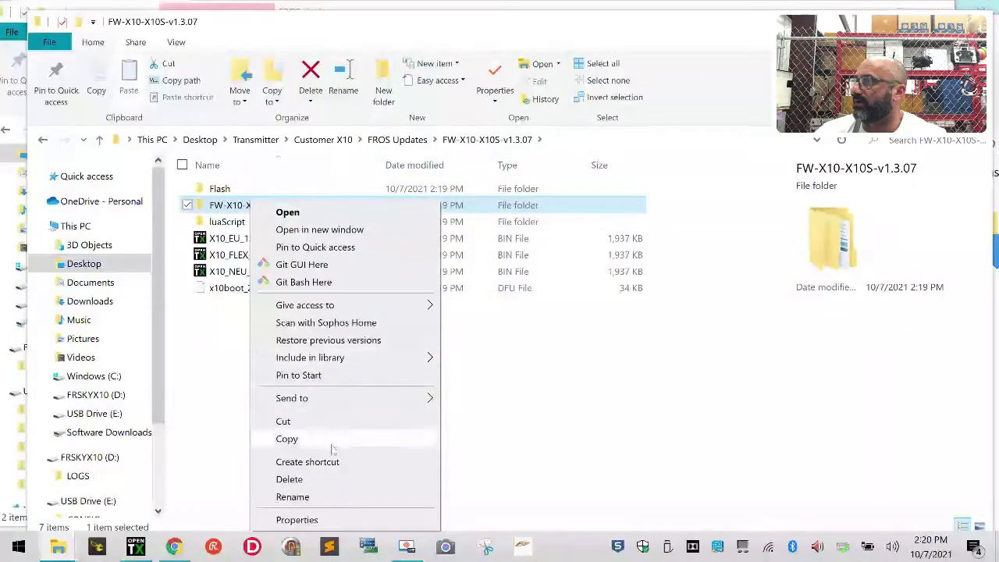
{"action": "left_click", "coordinate": [326, 479]}
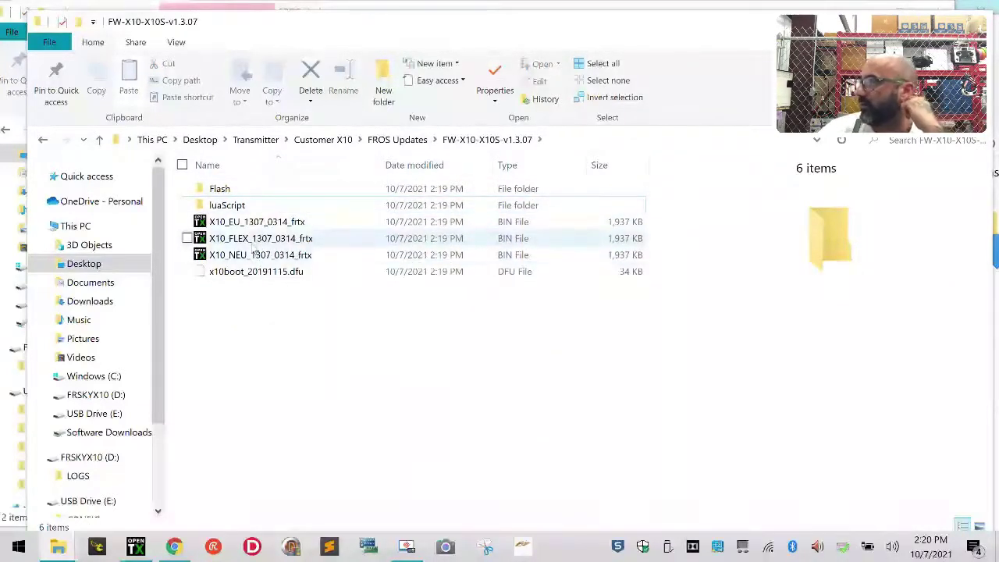
- Examine the CONFIG and SOUNDS folders inside the extracted Flash folder, shifting the window aside and returning to FW-X10-X10S-v1.3.07
{"action": "double_click", "coordinate": [245, 196]}
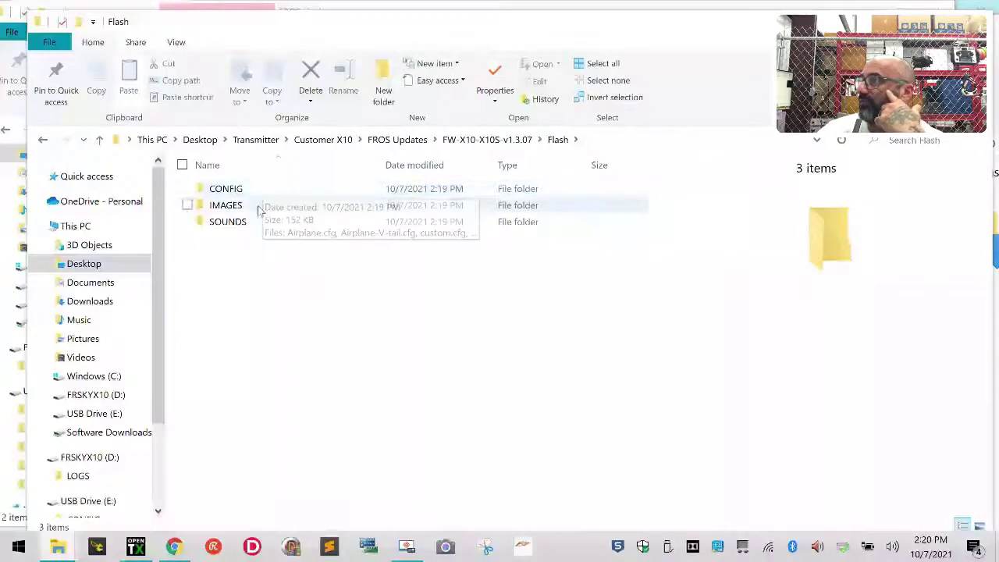
{"action": "double_click", "coordinate": [261, 192]}
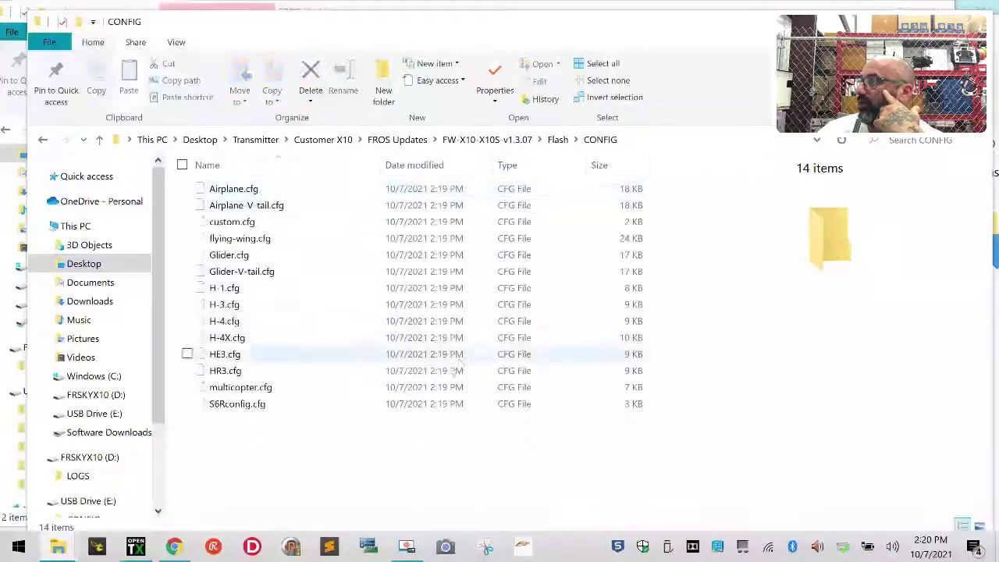
{"action": "left_click", "coordinate": [457, 145]}
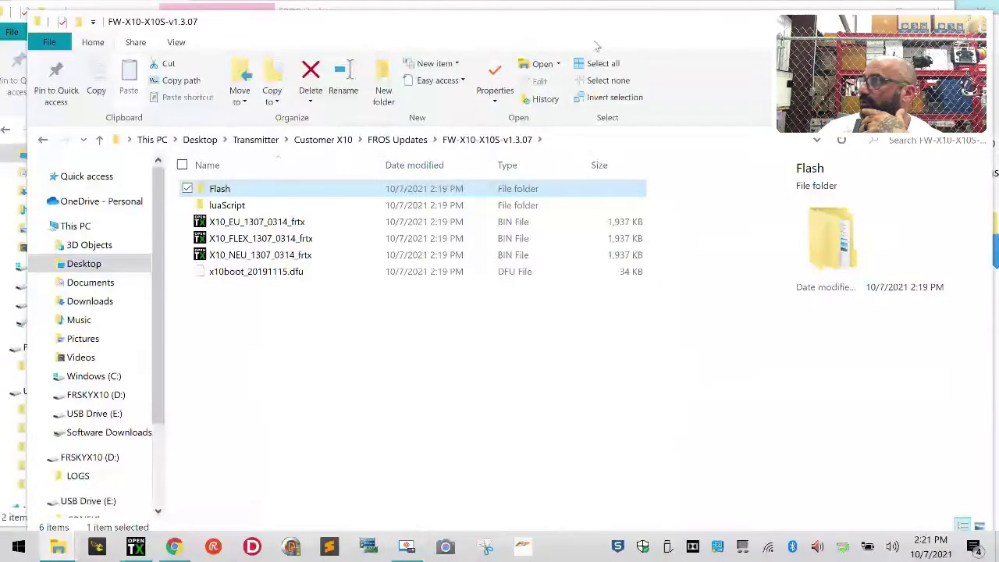
{"action": "left_click_drag", "start_coordinate": [596, 46], "coordinate": [684, 34]}
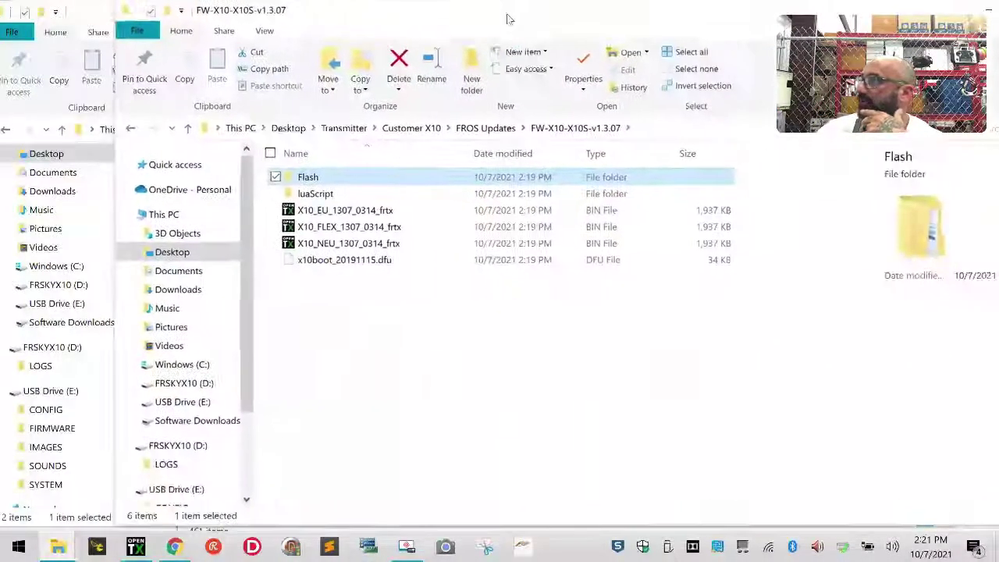
{"action": "left_click_drag", "start_coordinate": [507, 18], "coordinate": [506, 20]}
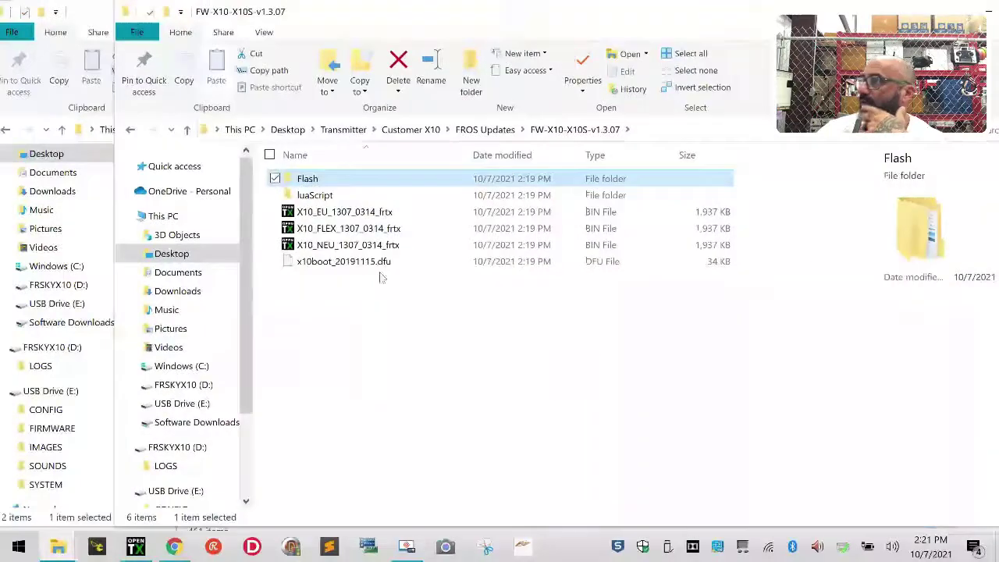
{"action": "double_click", "coordinate": [339, 182]}
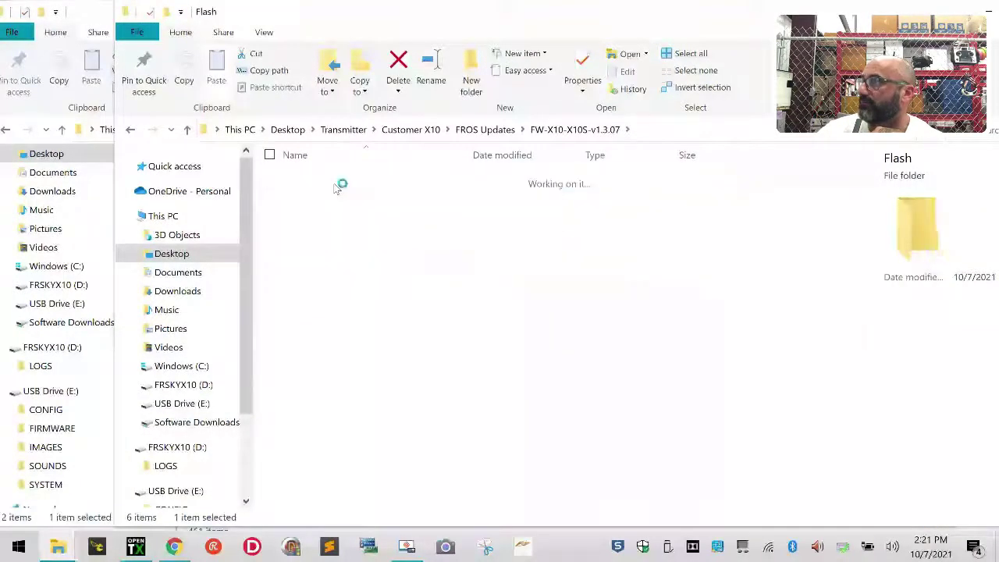
{"action": "double_click", "coordinate": [328, 212]}
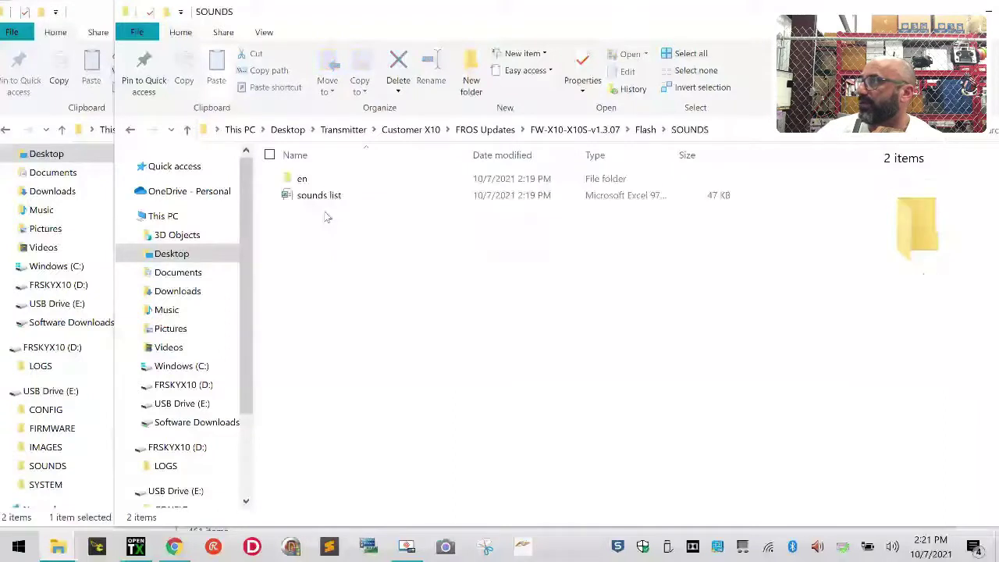
{"action": "left_click", "coordinate": [132, 131]}
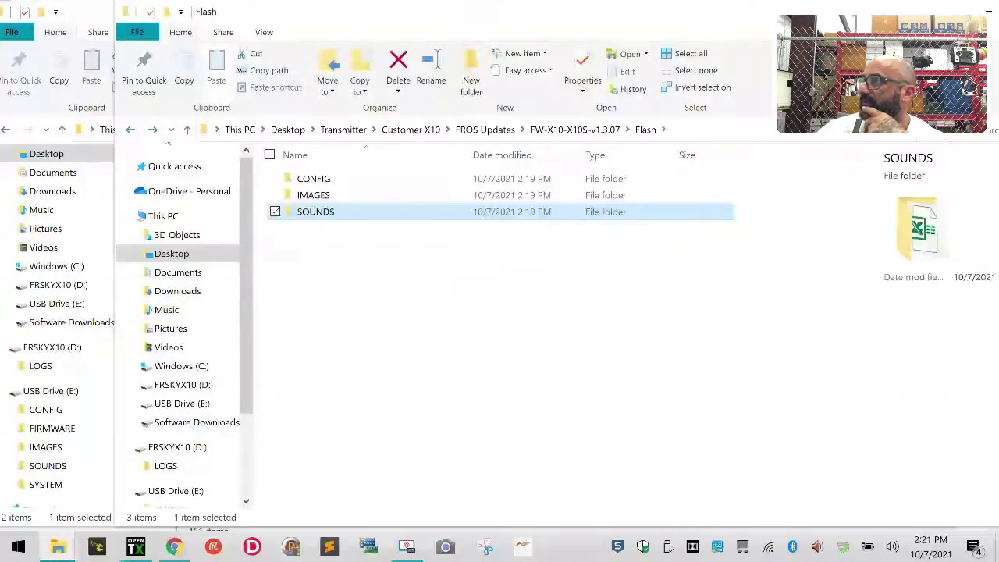
{"action": "left_click", "coordinate": [131, 132]}
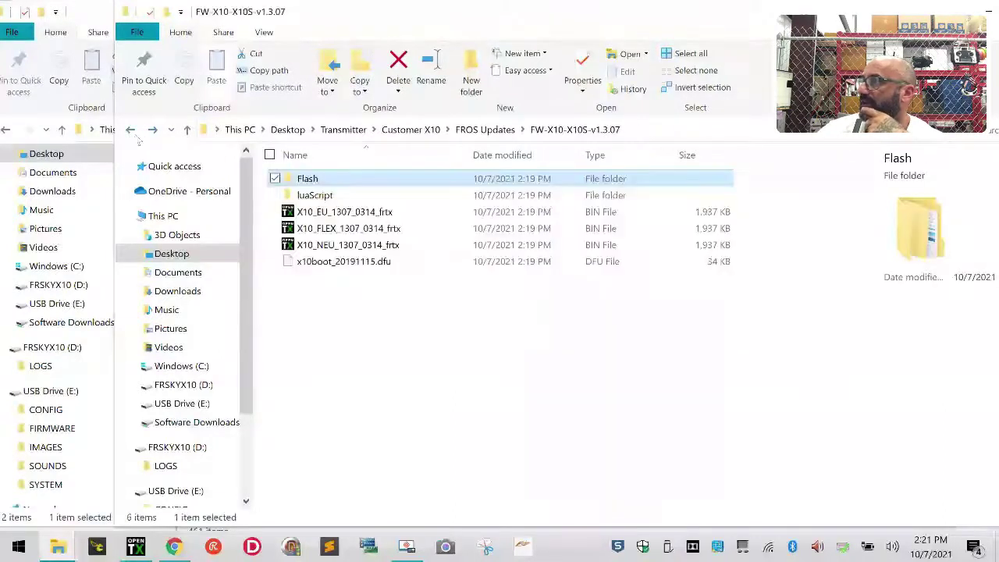
- Copy the CONFIG folder from the extracted Flash folder to USB Drive (E:), replacing the files in the destination
{"action": "double_click", "coordinate": [328, 180]}
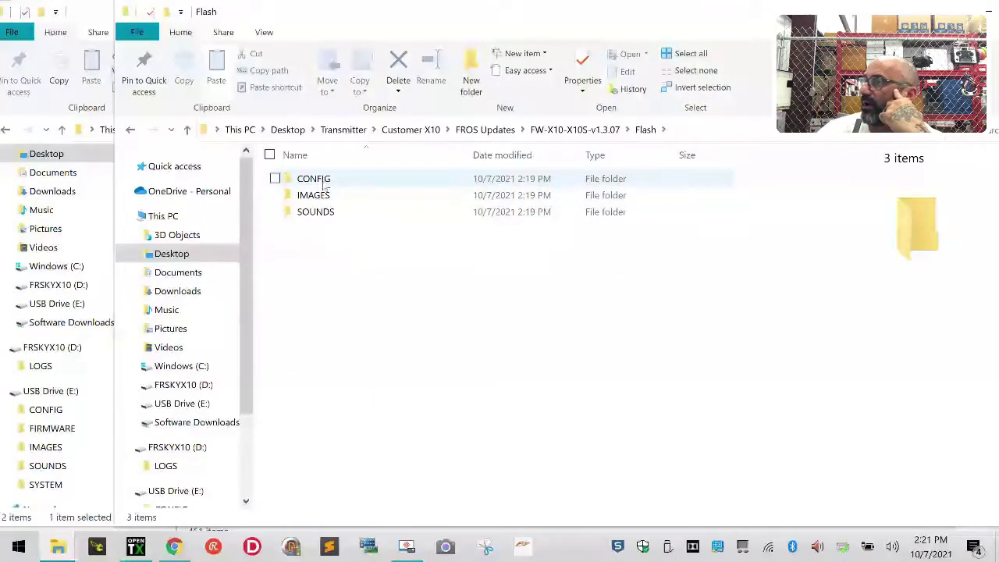
{"action": "left_click", "coordinate": [277, 178]}
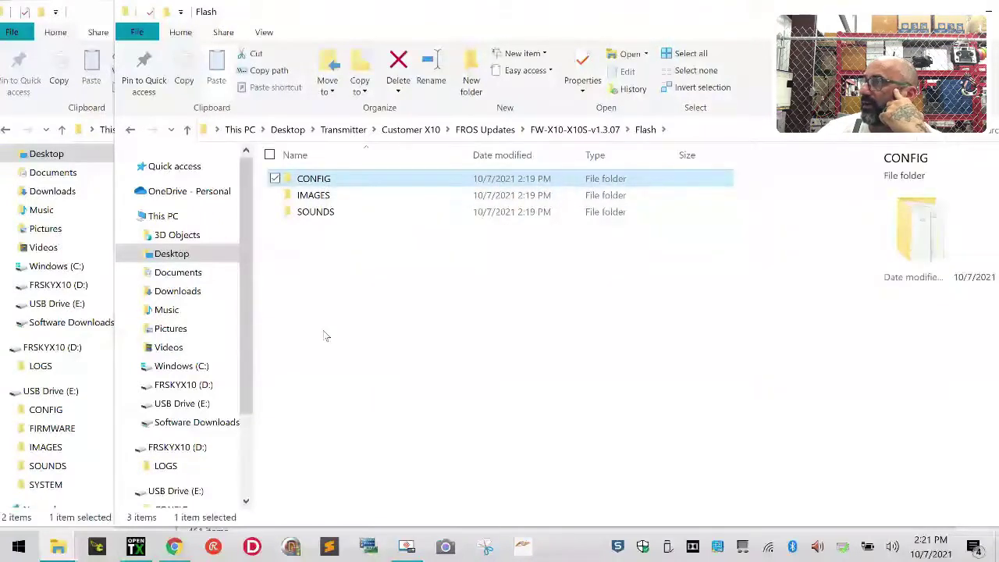
{"action": "left_click", "coordinate": [187, 72]}
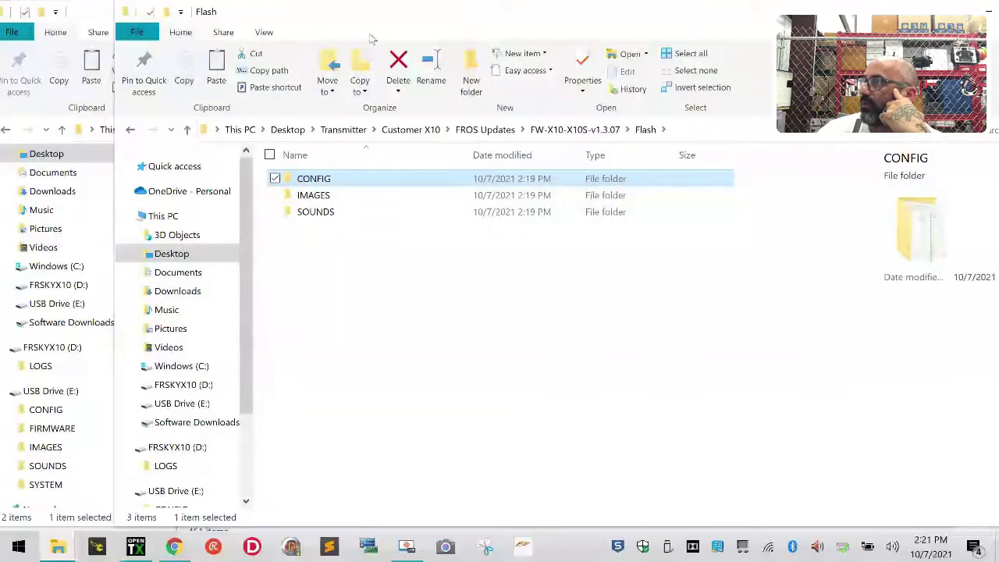
{"action": "left_click_drag", "start_coordinate": [426, 17], "coordinate": [463, 35]}
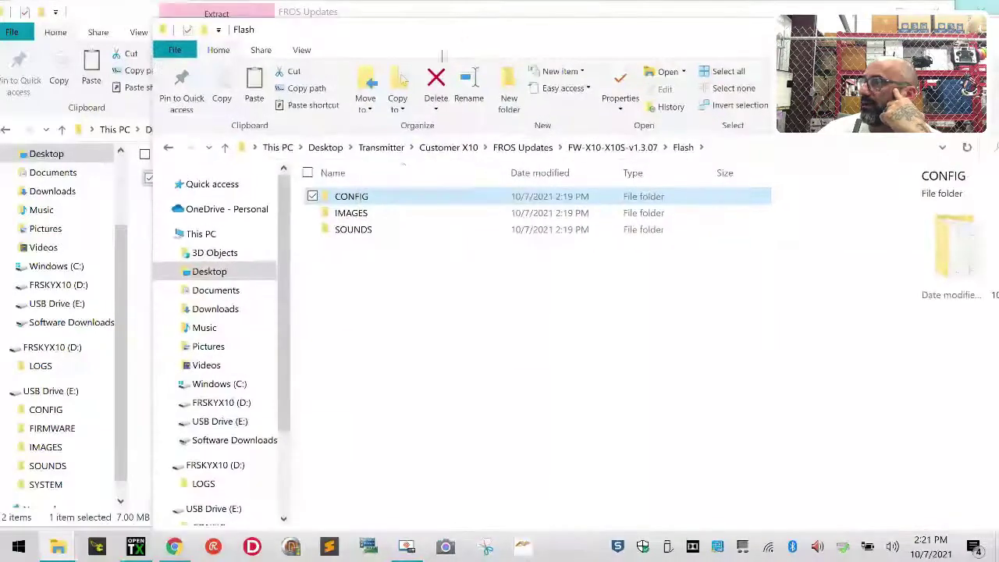
{"action": "left_click", "coordinate": [52, 391]}
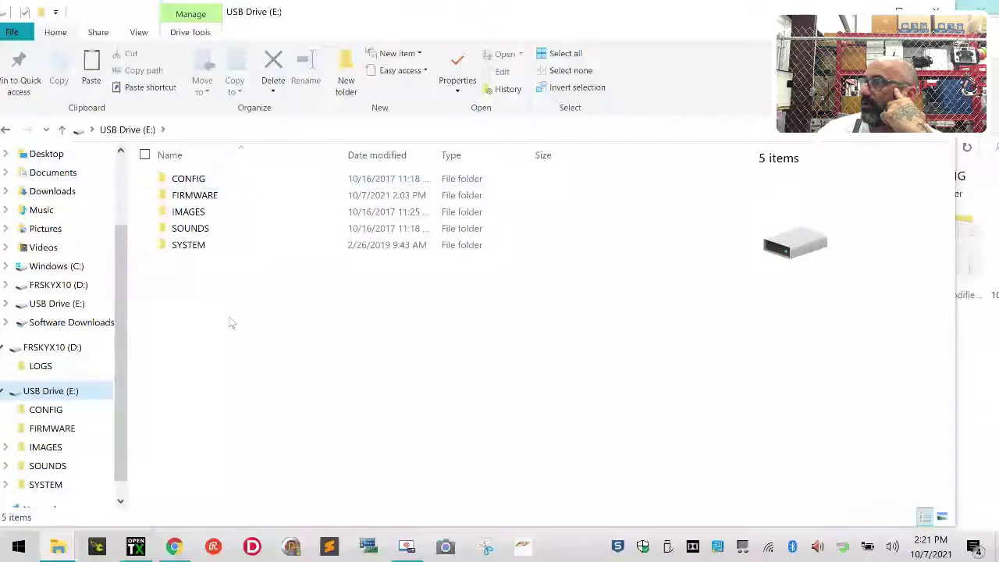
{"action": "left_click", "coordinate": [91, 71]}
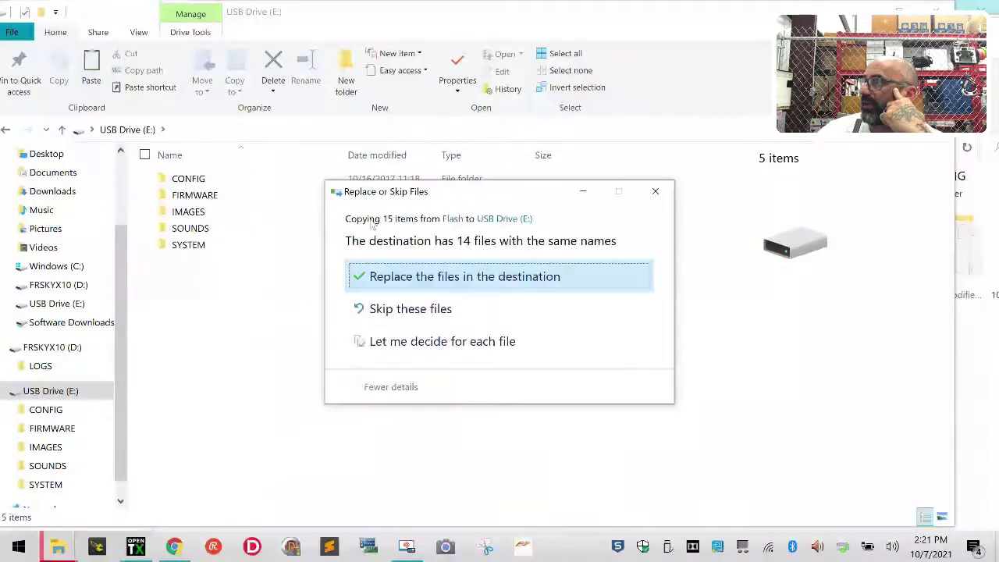
{"action": "left_click", "coordinate": [473, 278]}
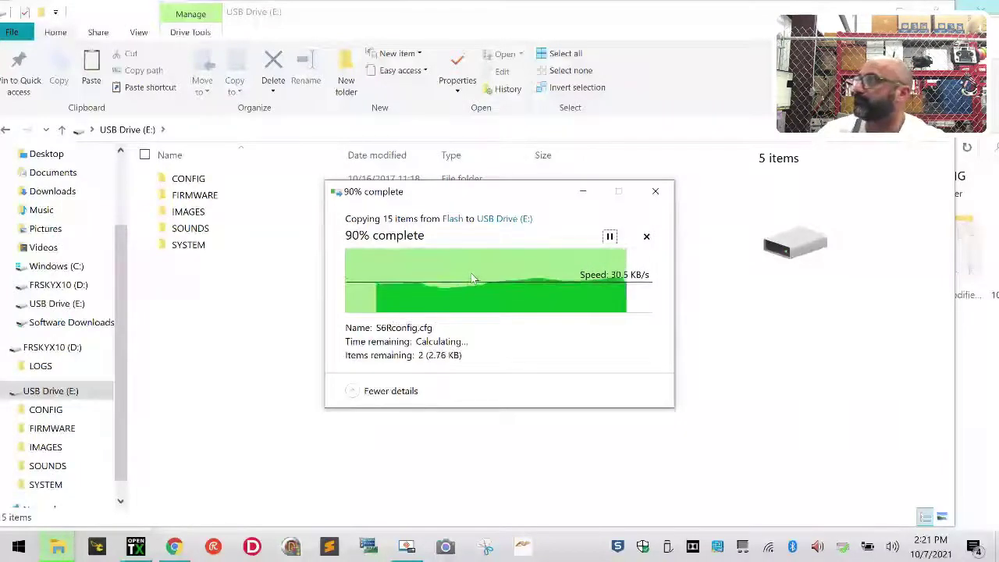
- Copy the IMAGES folder from the extracted Flash folder to USB Drive (E:), replacing the files in the destination
{"action": "double_click", "coordinate": [505, 27]}
{"action": "left_click", "coordinate": [390, 160]}
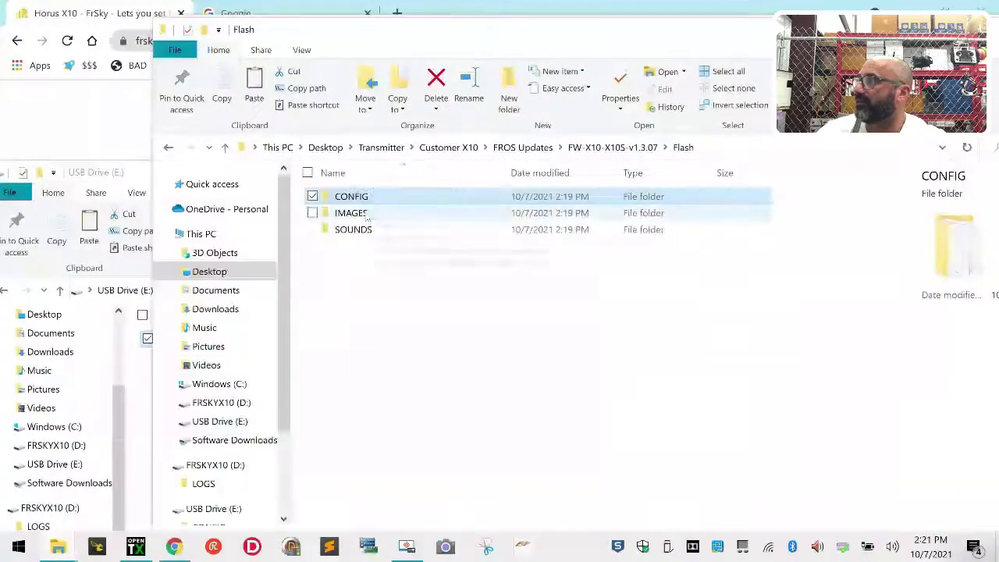
{"action": "left_click", "coordinate": [355, 214]}
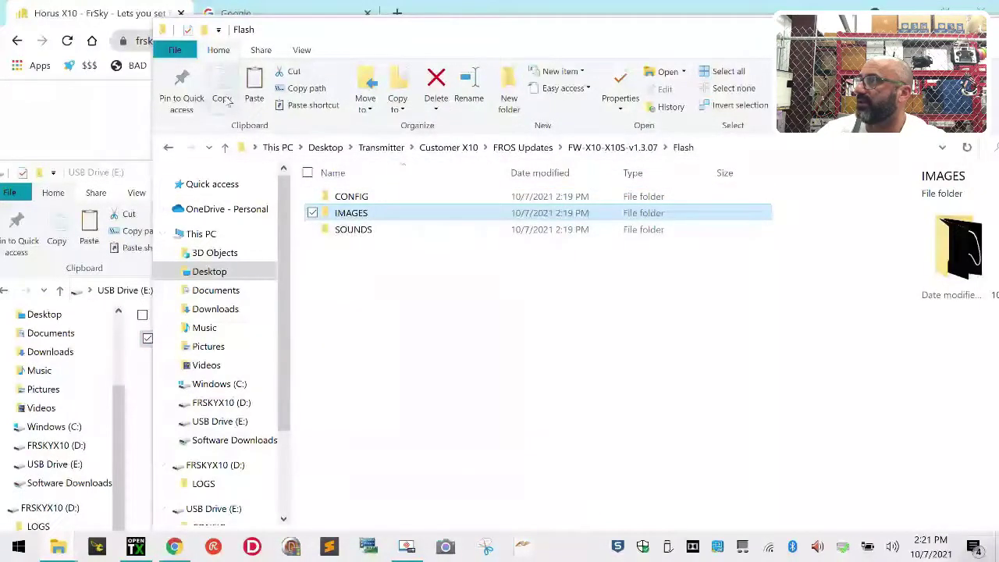
{"action": "left_click", "coordinate": [226, 100]}
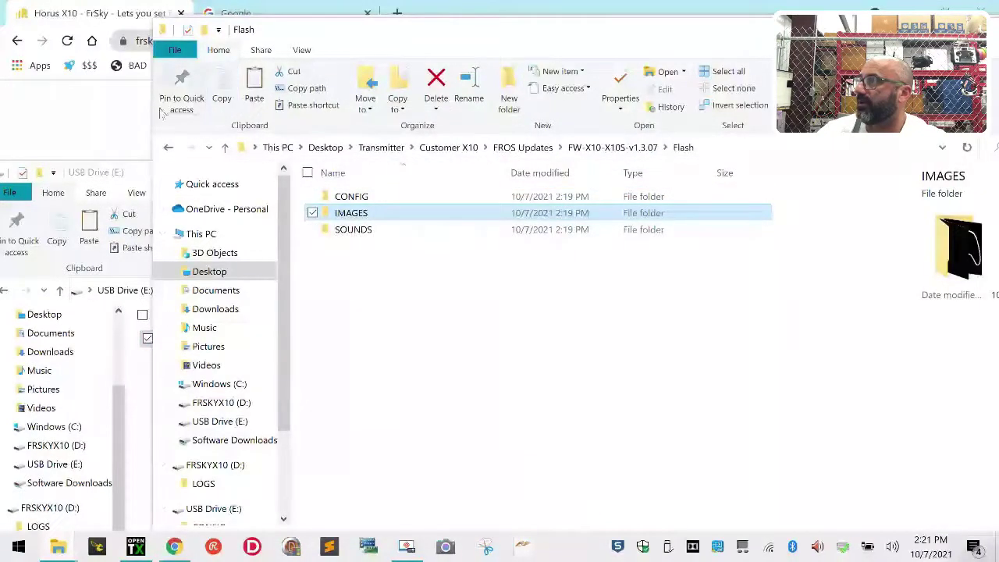
{"action": "left_click", "coordinate": [129, 383]}
{"action": "double_click", "coordinate": [616, 129]}
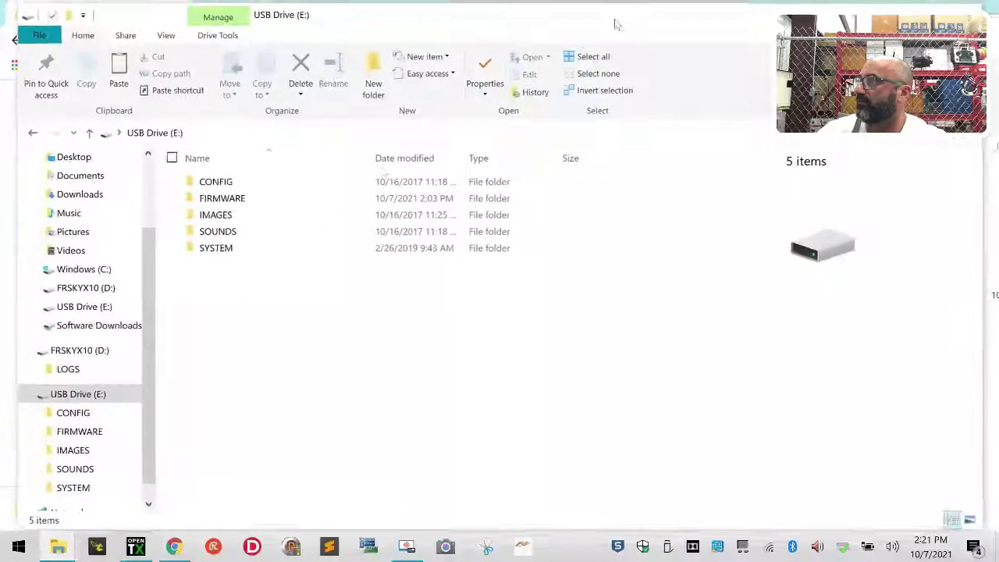
{"action": "right_click", "coordinate": [355, 369]}
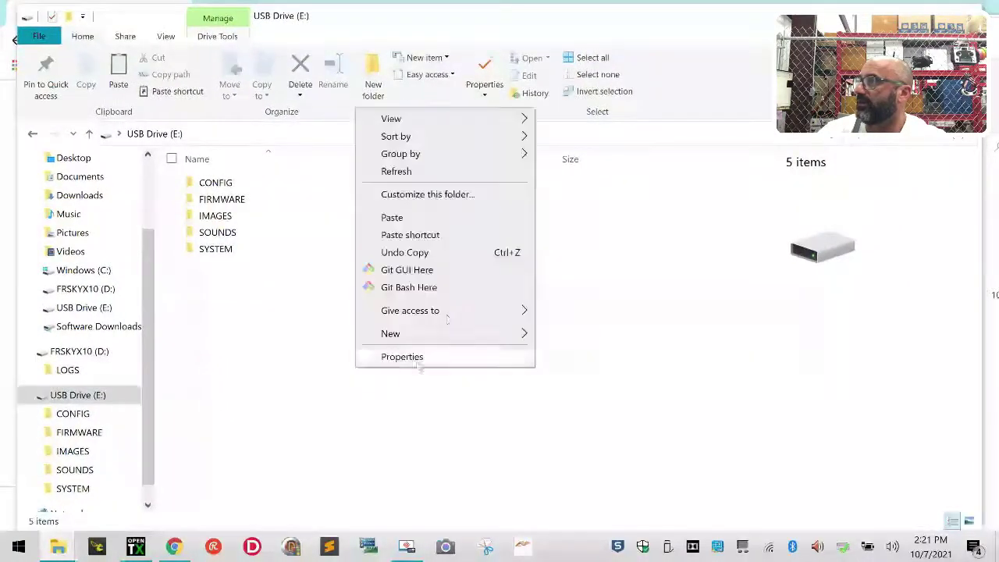
{"action": "left_click", "coordinate": [451, 220]}
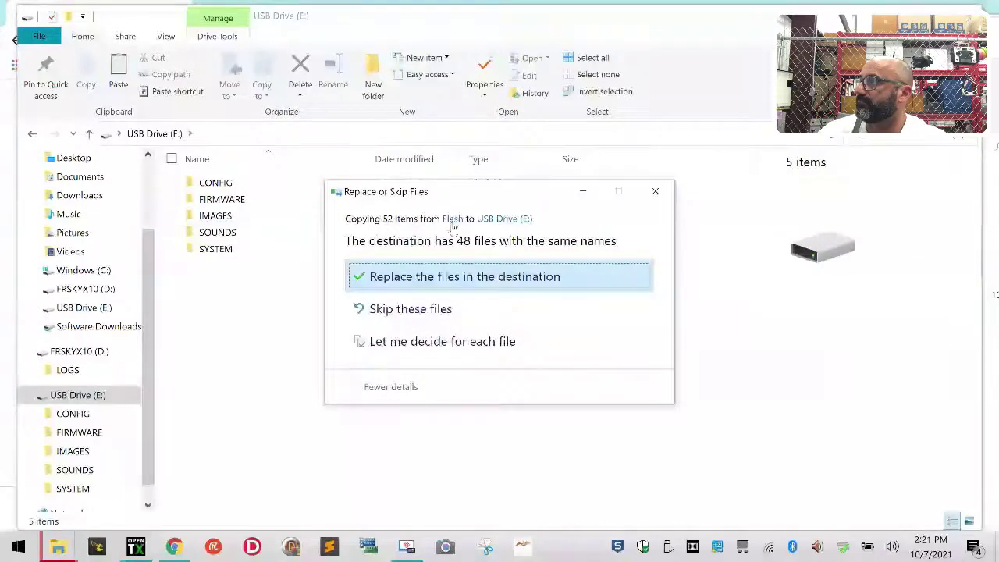
{"action": "left_click", "coordinate": [450, 279]}
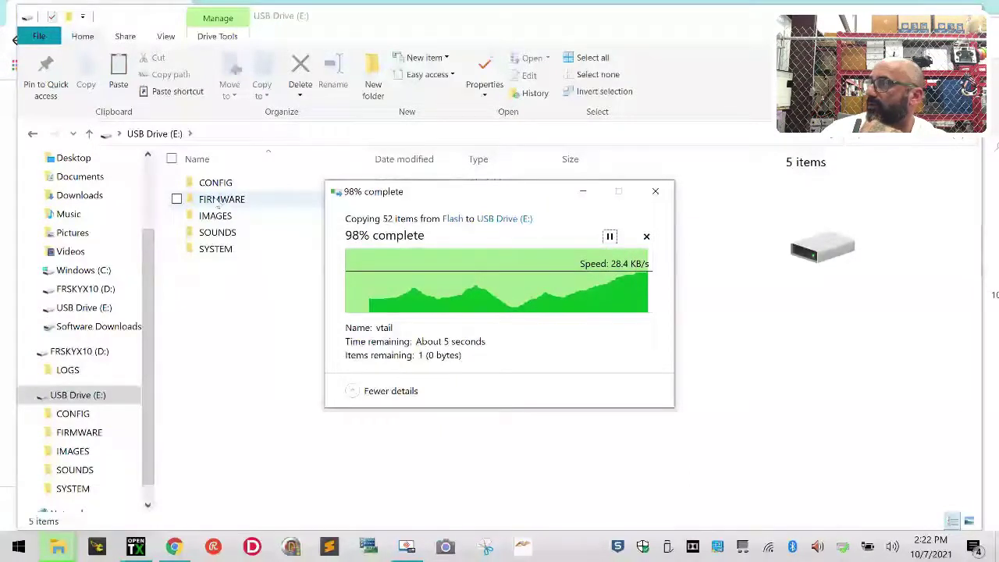
- Permanently delete the FIRMWARE folder from USB Drive (E:)
{"action": "left_click", "coordinate": [219, 205]}
{"action": "right_click", "coordinate": [235, 201]}
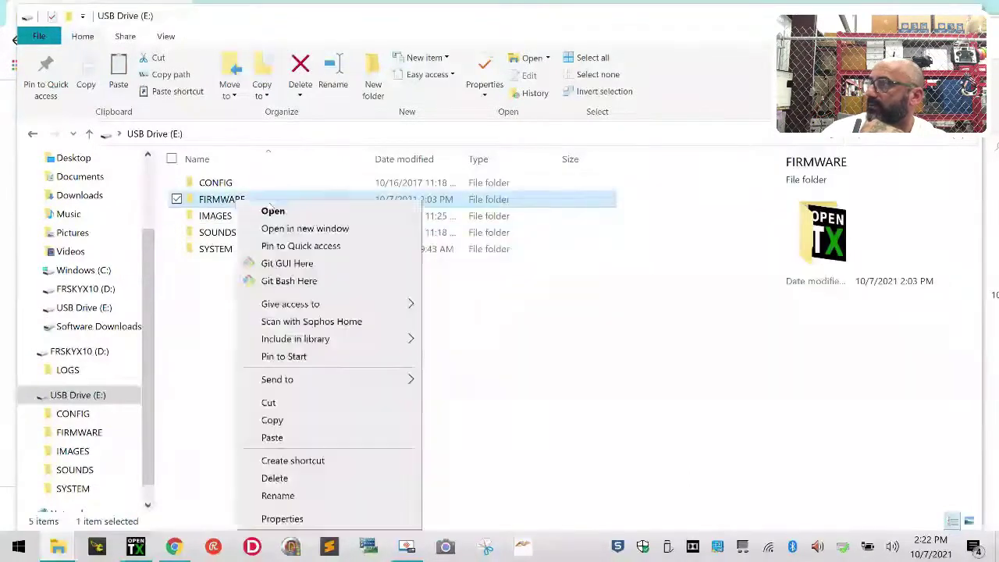
{"action": "left_click", "coordinate": [327, 477]}
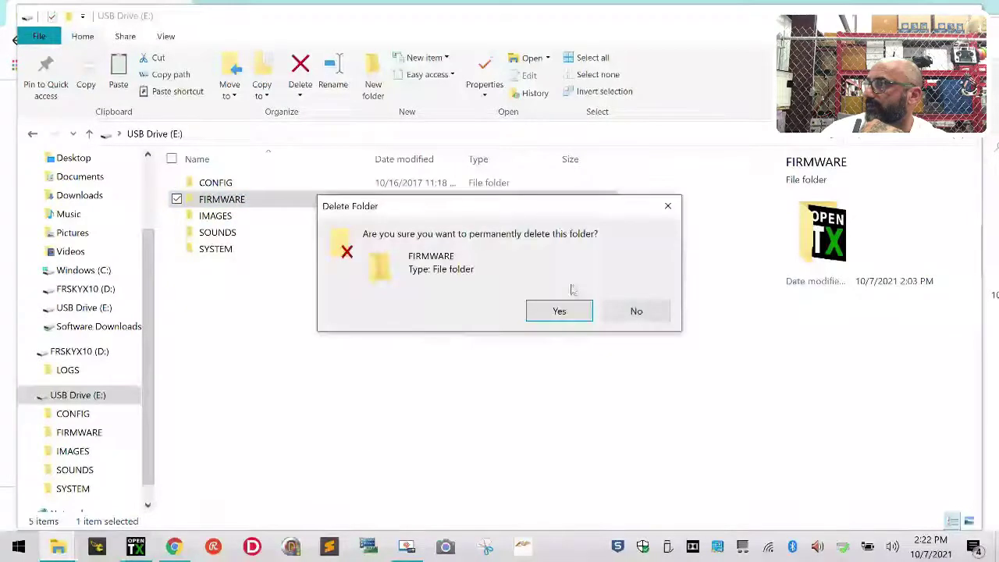
{"action": "left_click", "coordinate": [561, 310]}
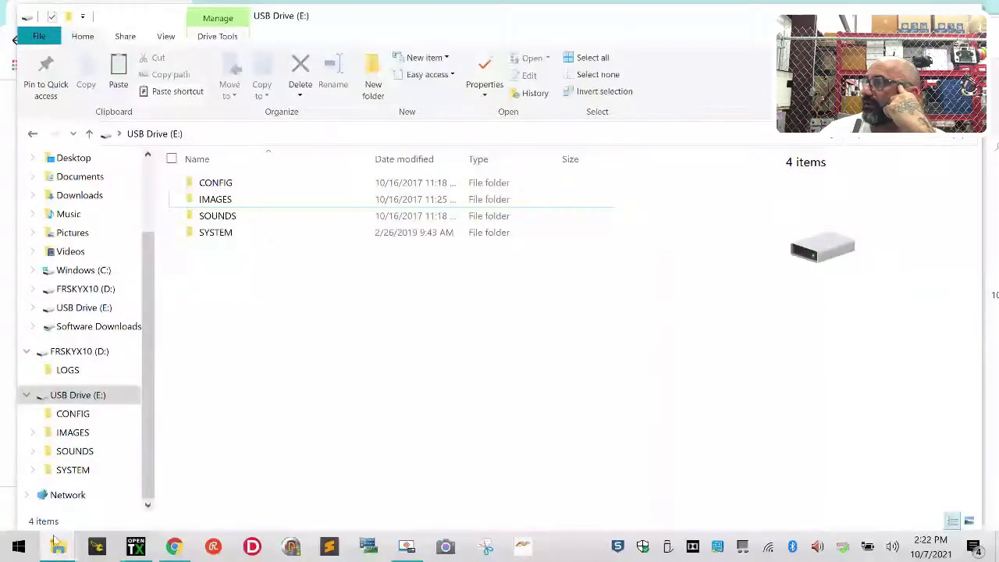
- Return to the extracted Flash folder and check the contents of its SOUNDS folder
{"action": "mouse_move", "coordinate": [58, 545]}
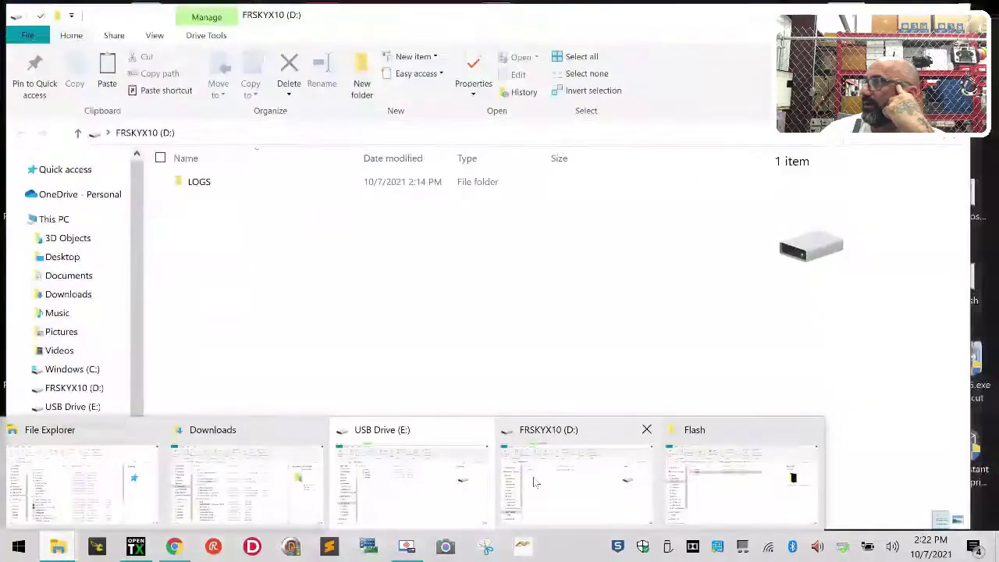
{"action": "left_click", "coordinate": [546, 480]}
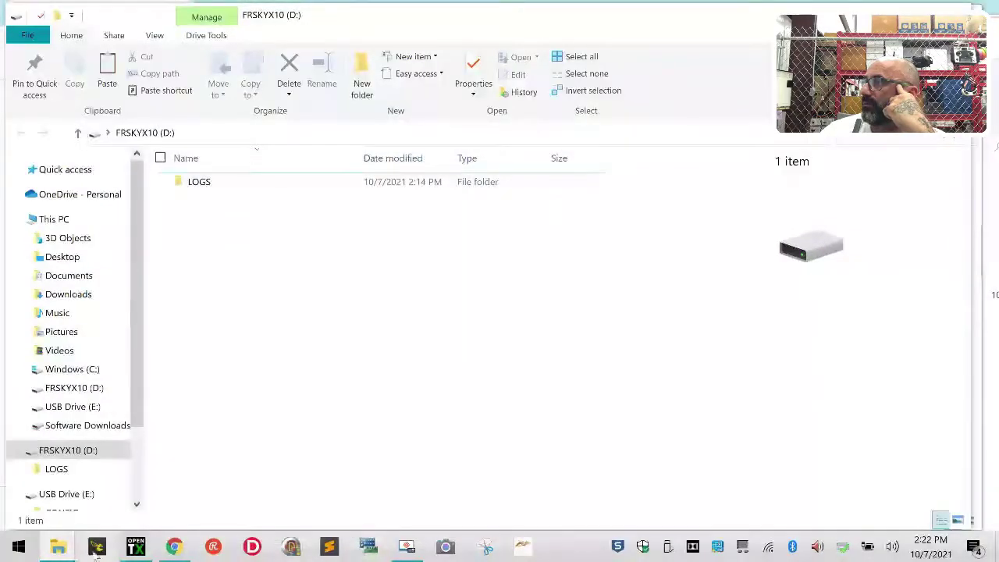
{"action": "mouse_move", "coordinate": [76, 553]}
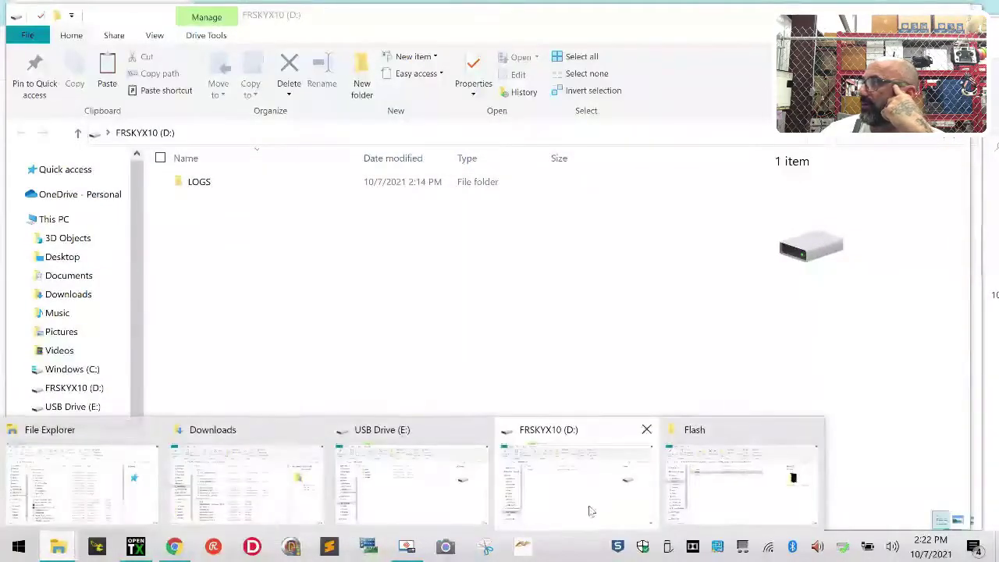
{"action": "mouse_move", "coordinate": [704, 497]}
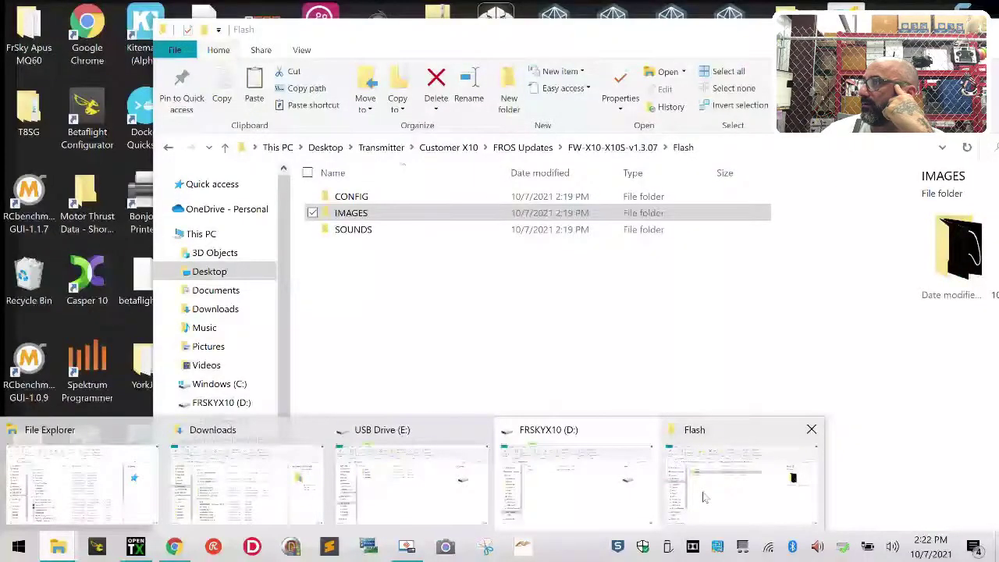
{"action": "left_click", "coordinate": [705, 497]}
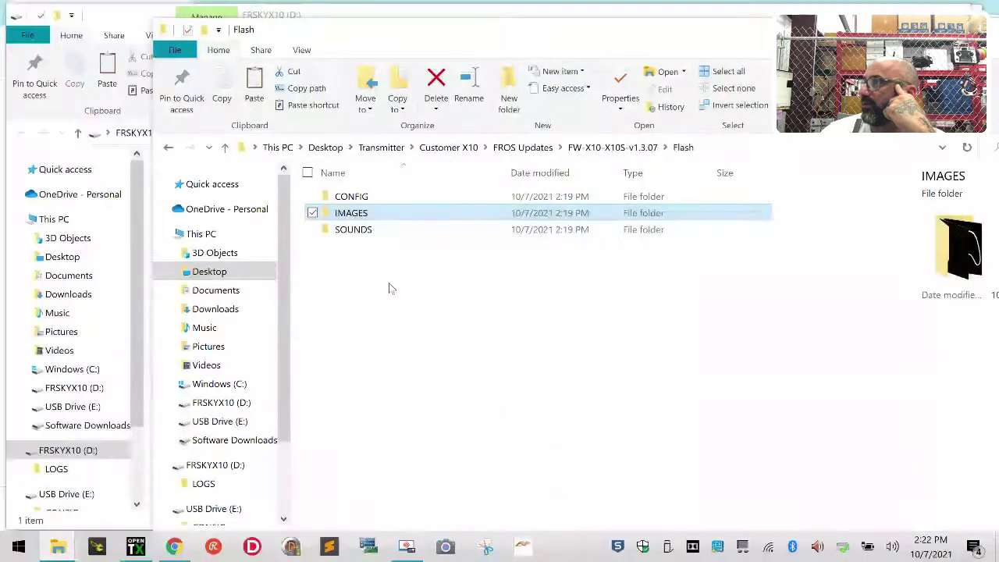
{"action": "left_click", "coordinate": [391, 289]}
{"action": "double_click", "coordinate": [361, 232]}
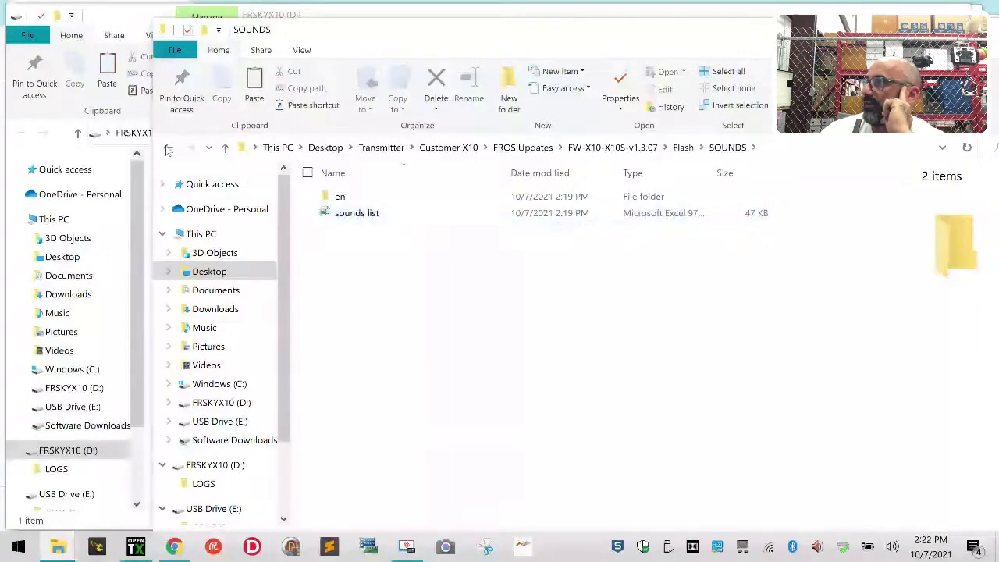
{"action": "left_click", "coordinate": [167, 147]}
- Copy the SOUNDS folder in the extracted Flash folder to the clipboard
{"action": "right_click", "coordinate": [358, 231]}
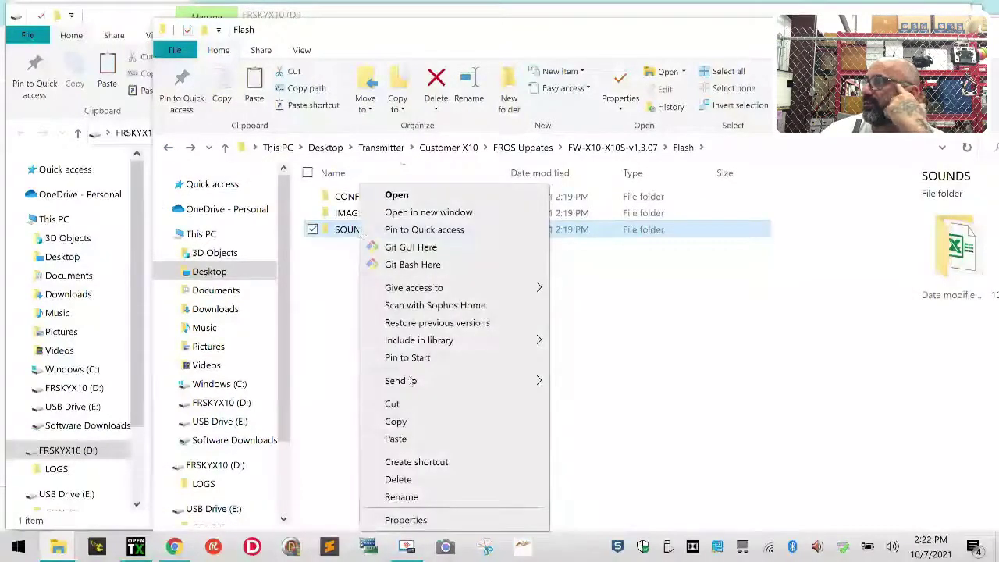
{"action": "left_click", "coordinate": [396, 439]}
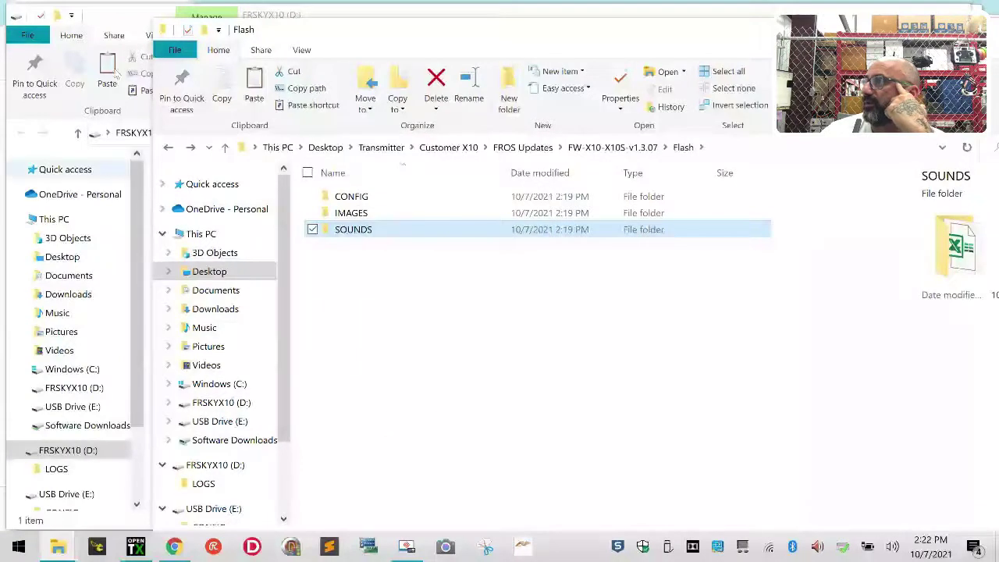
{"action": "left_click", "coordinate": [351, 212]}
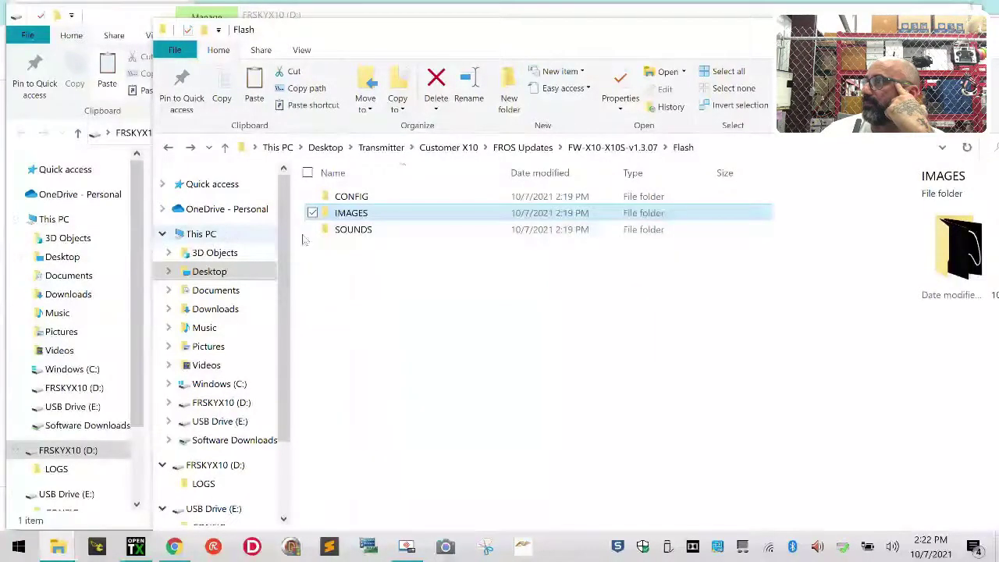
{"action": "left_click", "coordinate": [380, 228]}
{"action": "right_click", "coordinate": [379, 228]}
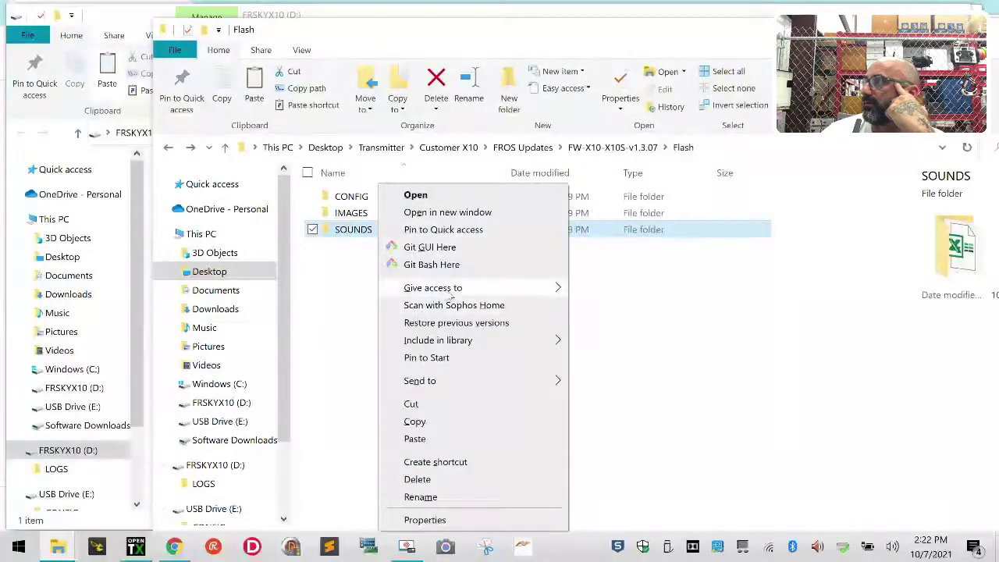
{"action": "left_click", "coordinate": [414, 422]}
- Bring USB Drive (E:) into view and try to paste the SOUNDS folder into its root
{"action": "left_click_drag", "start_coordinate": [434, 40], "coordinate": [827, 56]}
{"action": "left_click", "coordinate": [301, 305]}
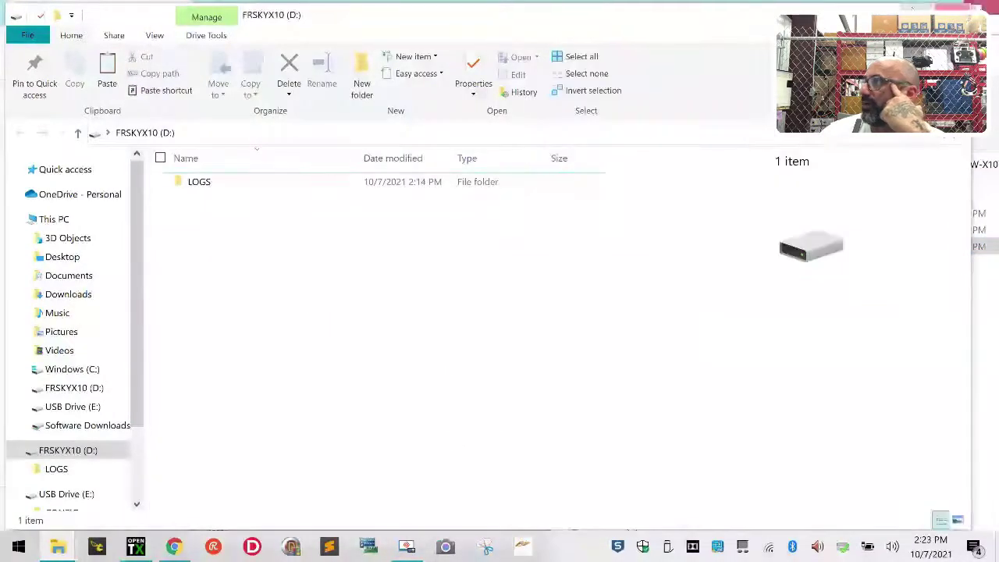
{"action": "left_click", "coordinate": [882, 7]}
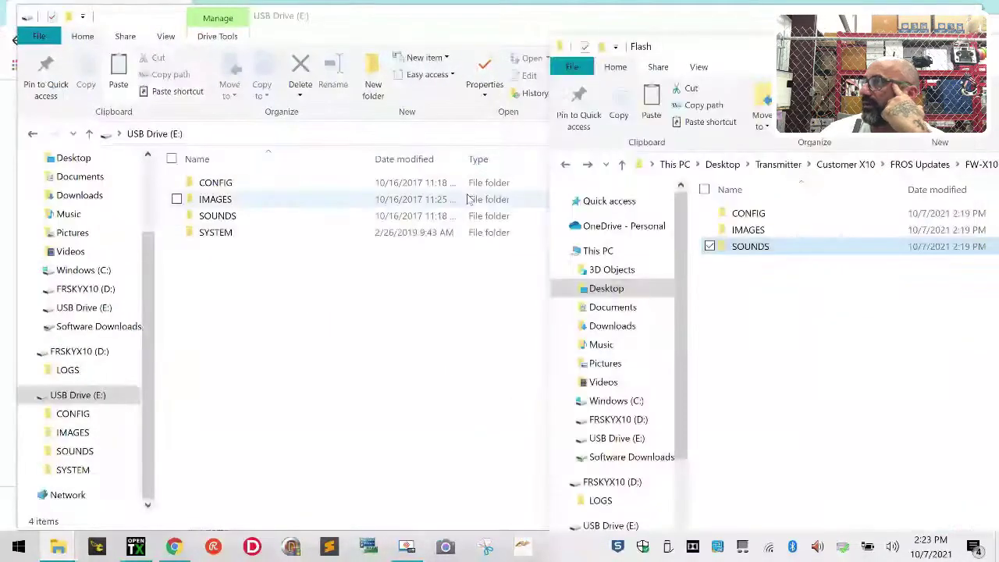
{"action": "right_click", "coordinate": [268, 333]}
{"action": "left_click", "coordinate": [395, 184]}
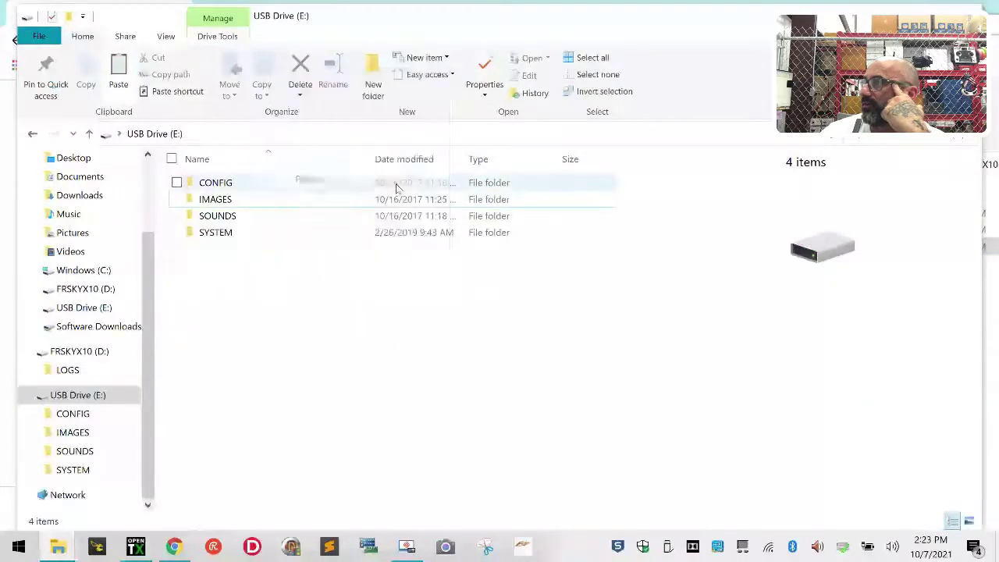
{"action": "left_click", "coordinate": [615, 299]}
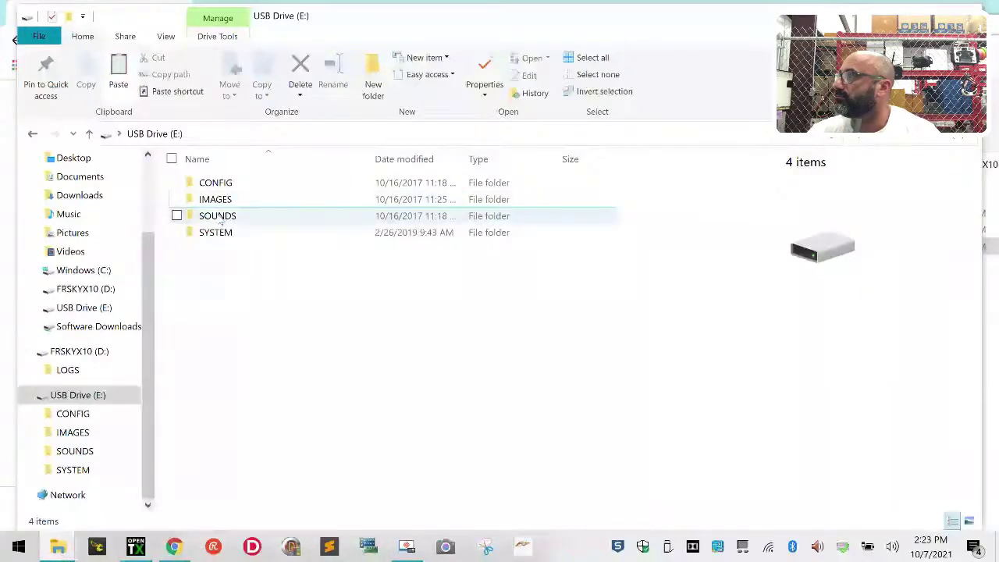
- Permanently delete the existing SOUNDS folder from USB Drive (E:)
{"action": "mouse_move", "coordinate": [221, 222]}
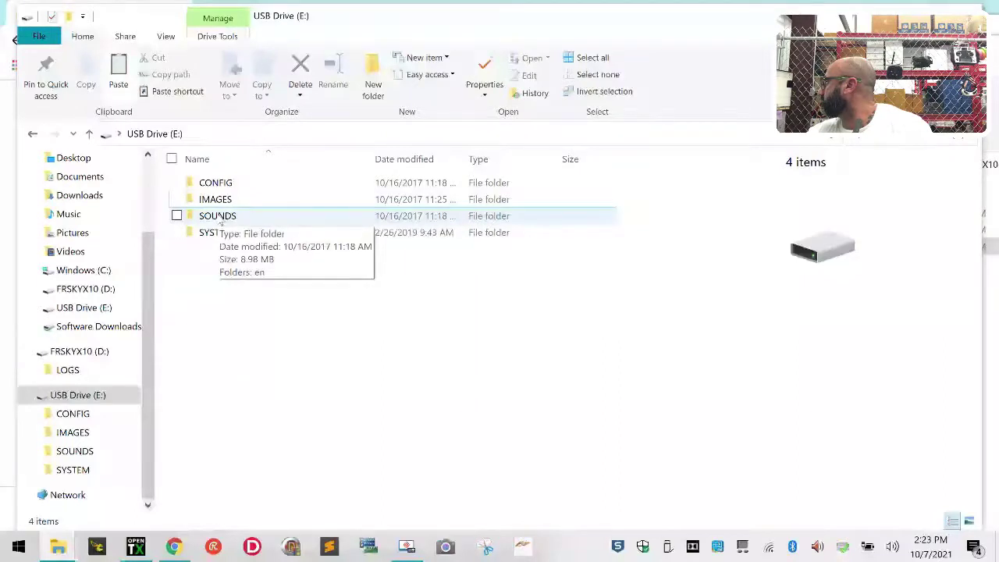
{"action": "left_click", "coordinate": [218, 221]}
{"action": "right_click", "coordinate": [218, 219]}
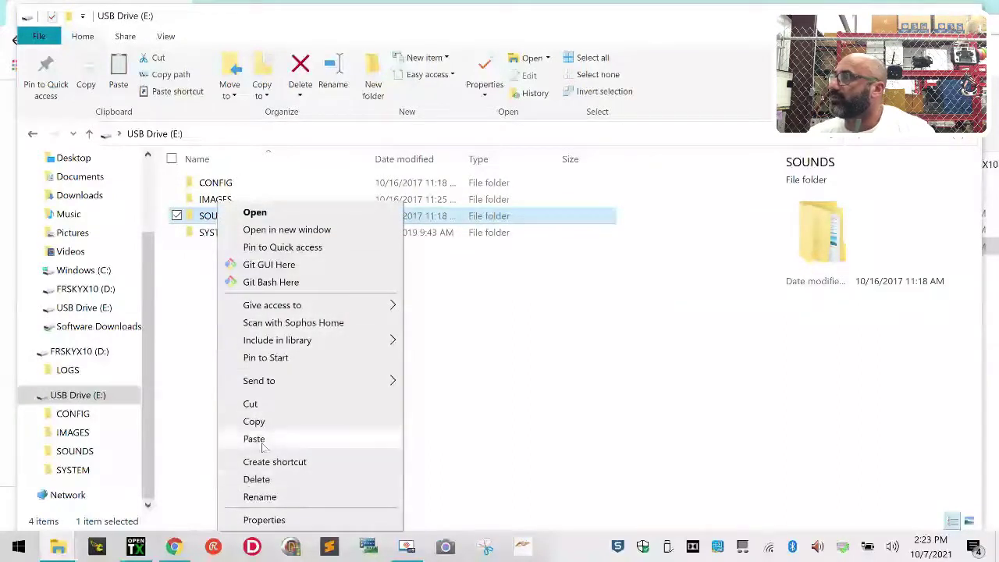
{"action": "left_click", "coordinate": [257, 479]}
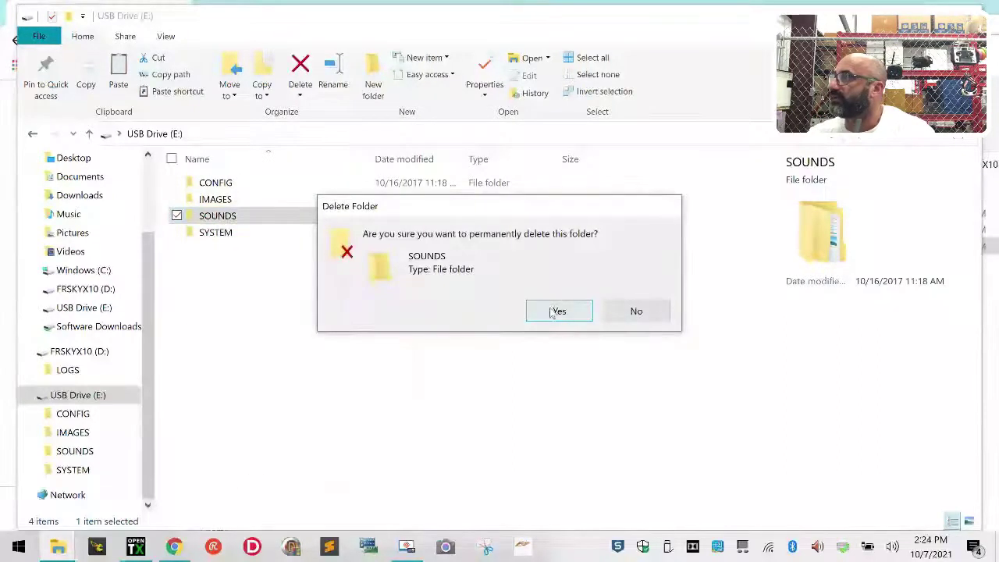
{"action": "left_click", "coordinate": [554, 311]}
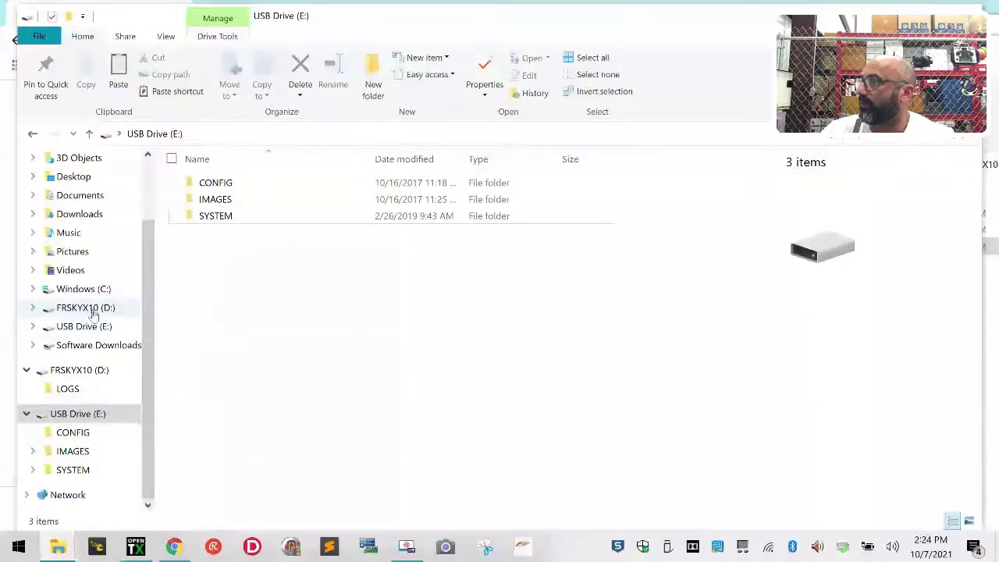
- Close the USB Drive (E:) window and bring the extracted Flash folder window fully into view
{"action": "mouse_move", "coordinate": [57, 546]}
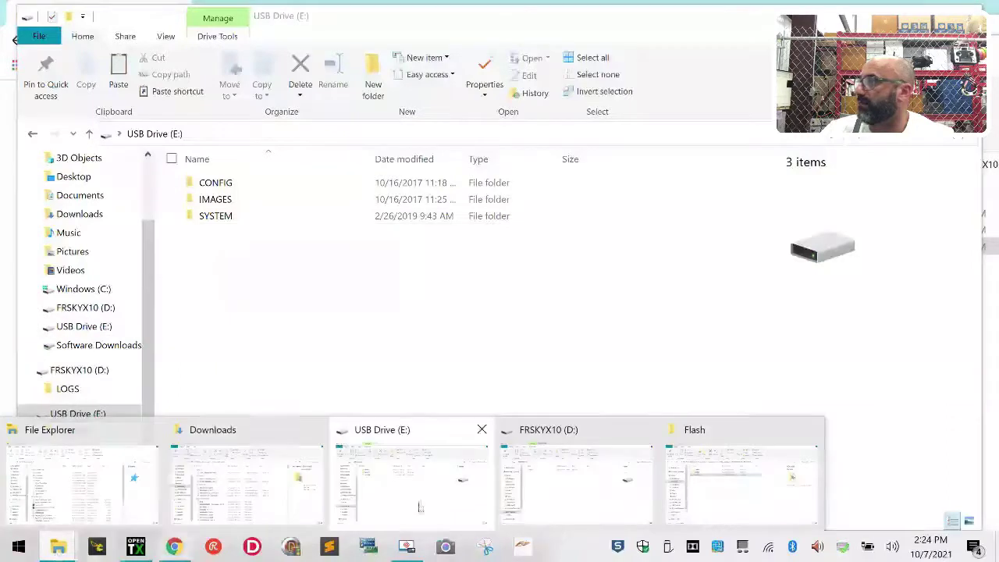
{"action": "left_click", "coordinate": [741, 483]}
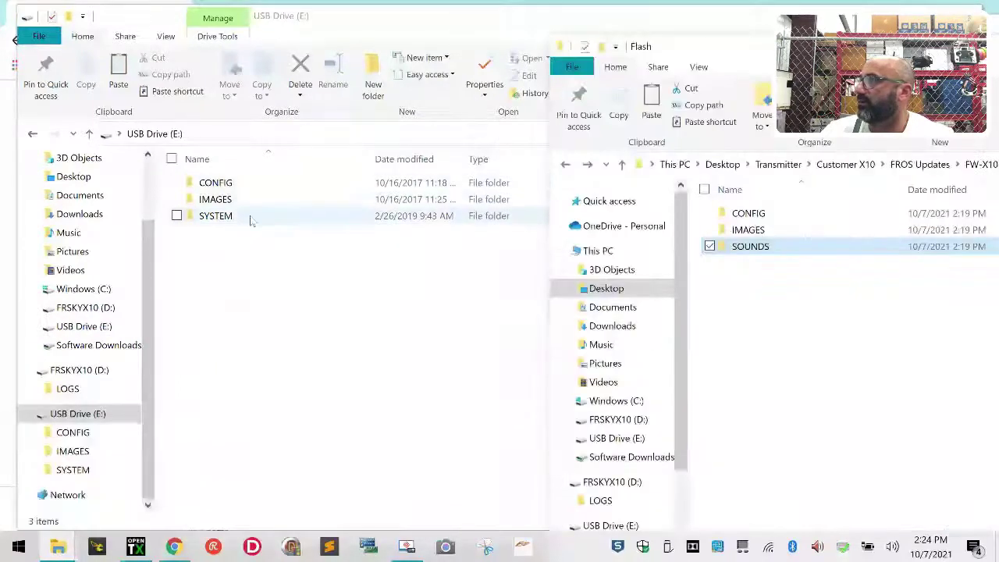
{"action": "left_click", "coordinate": [249, 221]}
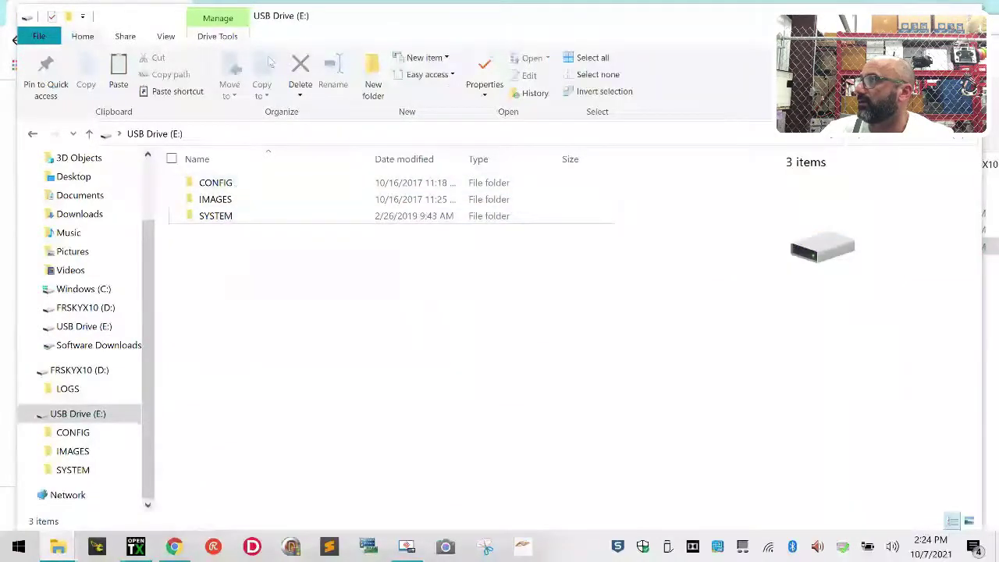
{"action": "left_click", "coordinate": [909, 8]}
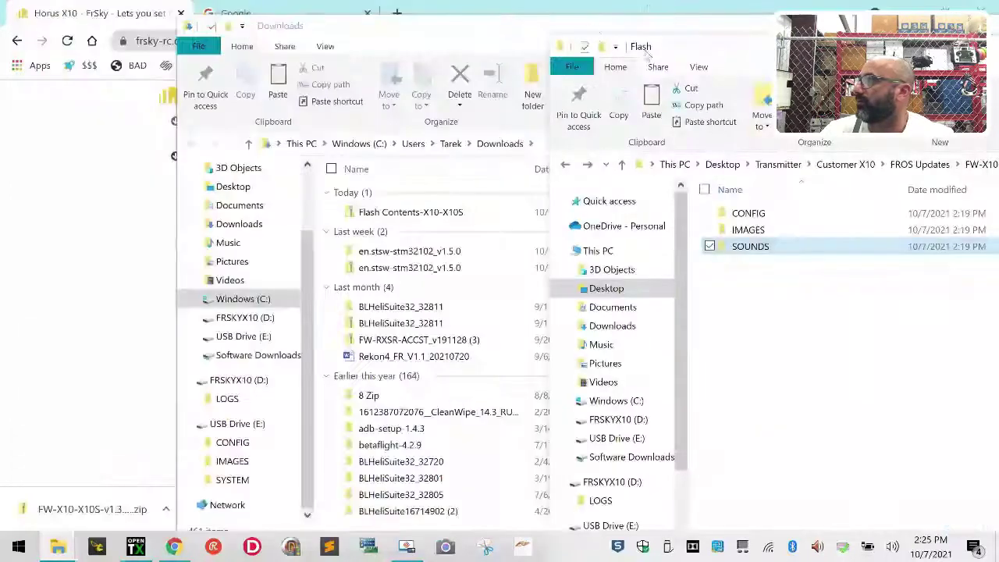
{"action": "left_click_drag", "start_coordinate": [858, 46], "coordinate": [276, 78]}
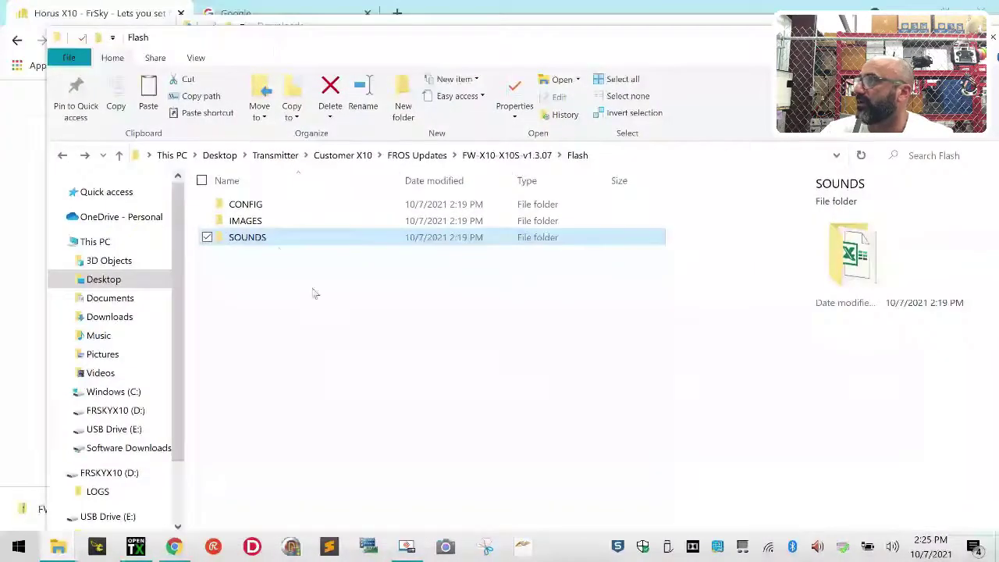
- Delete the stray IMAGES folder from inside the SOUNDS folder of the extracted Flash folder
{"action": "double_click", "coordinate": [266, 242]}
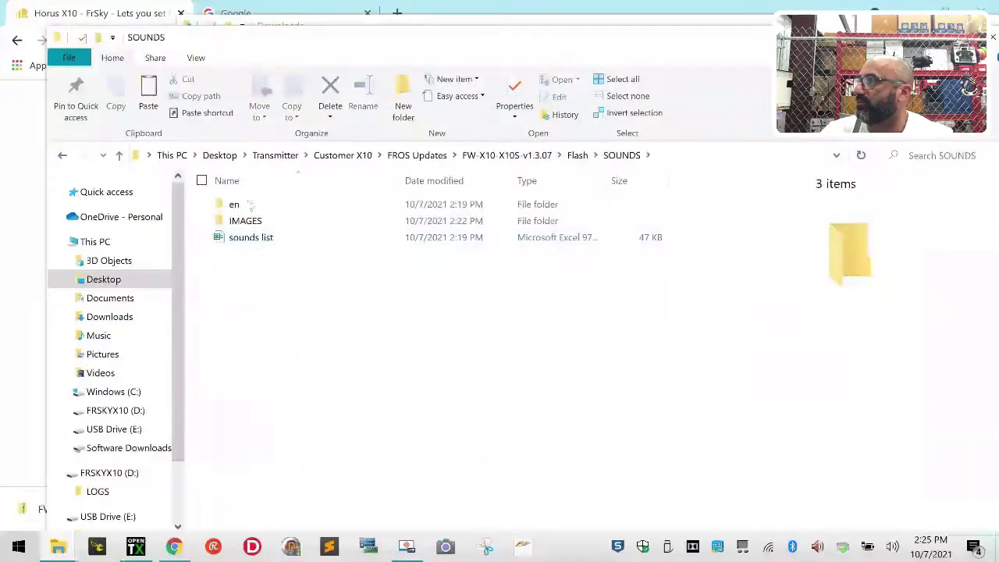
{"action": "right_click", "coordinate": [251, 221]}
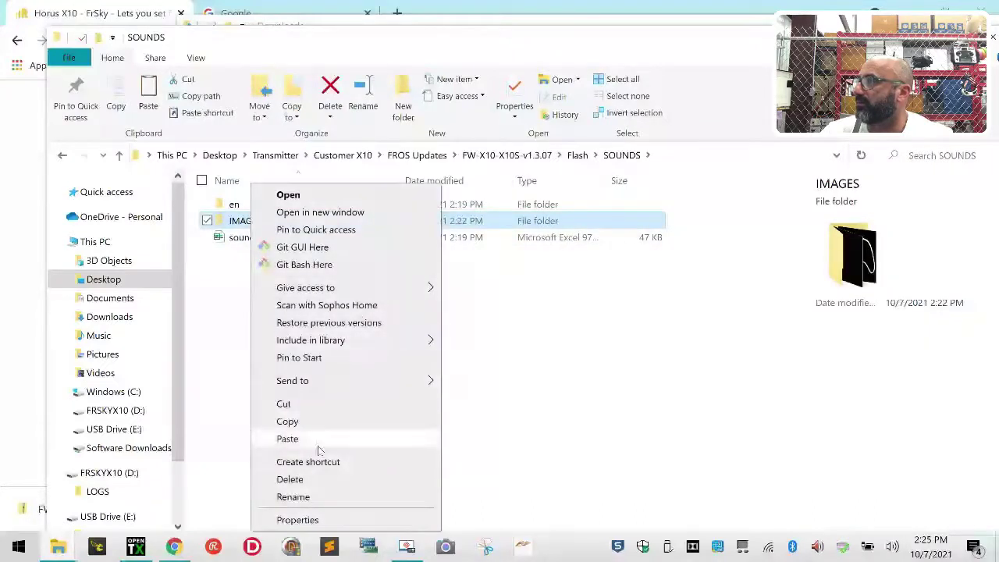
{"action": "left_click", "coordinate": [290, 479]}
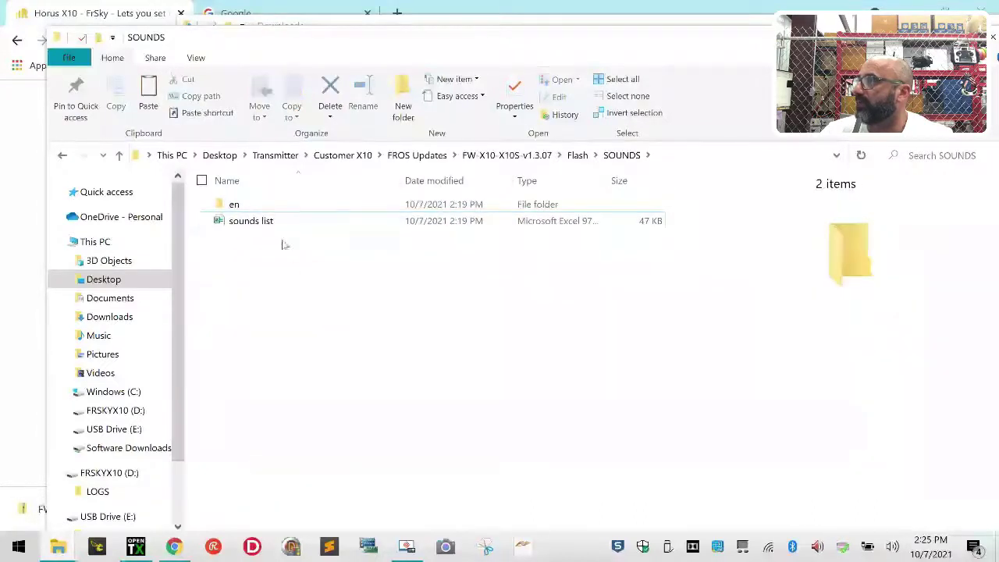
{"action": "left_click_drag", "start_coordinate": [340, 284], "coordinate": [199, 197]}
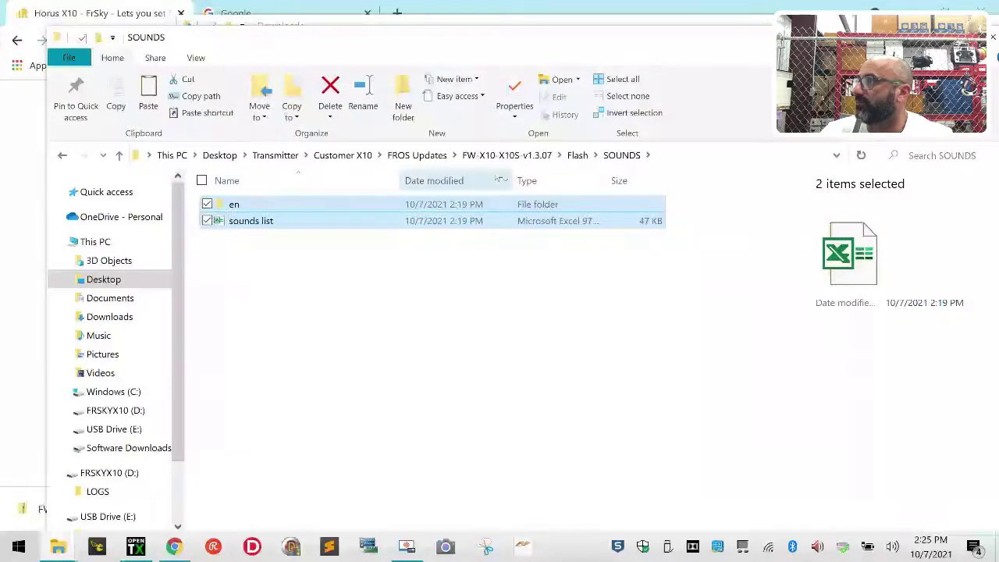
{"action": "left_click", "coordinate": [374, 306]}
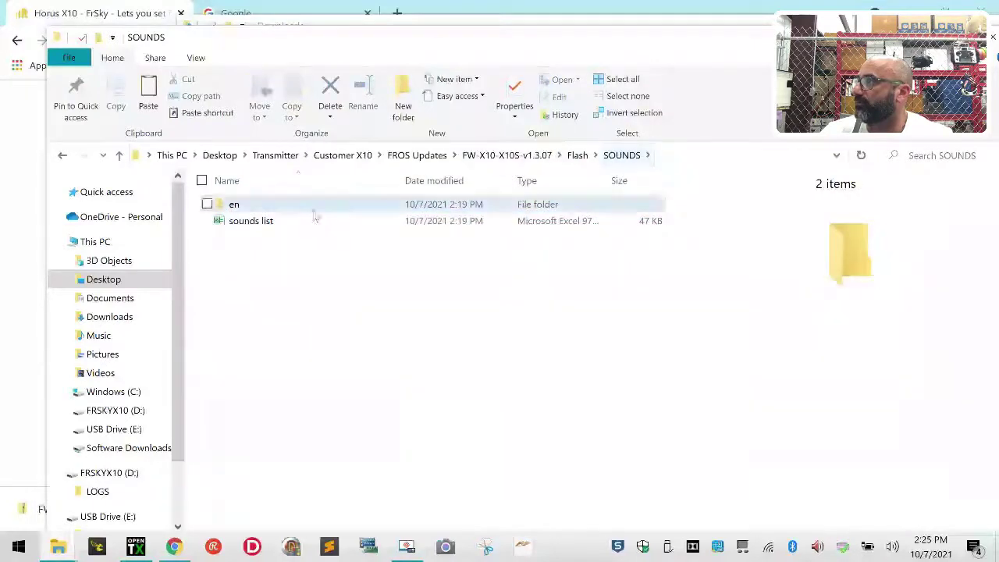
- Copy the SOUNDS folder from the extracted Flash folder into the root of FRSKYX10 (D:)
{"action": "left_click", "coordinate": [577, 155]}
{"action": "left_click", "coordinate": [262, 263]}
{"action": "right_click", "coordinate": [260, 238]}
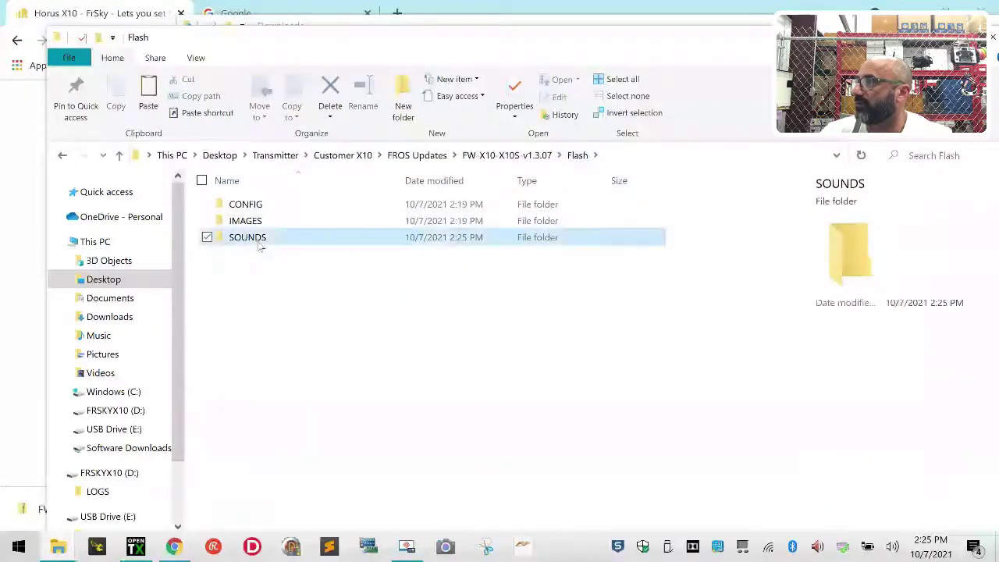
{"action": "left_click", "coordinate": [344, 423]}
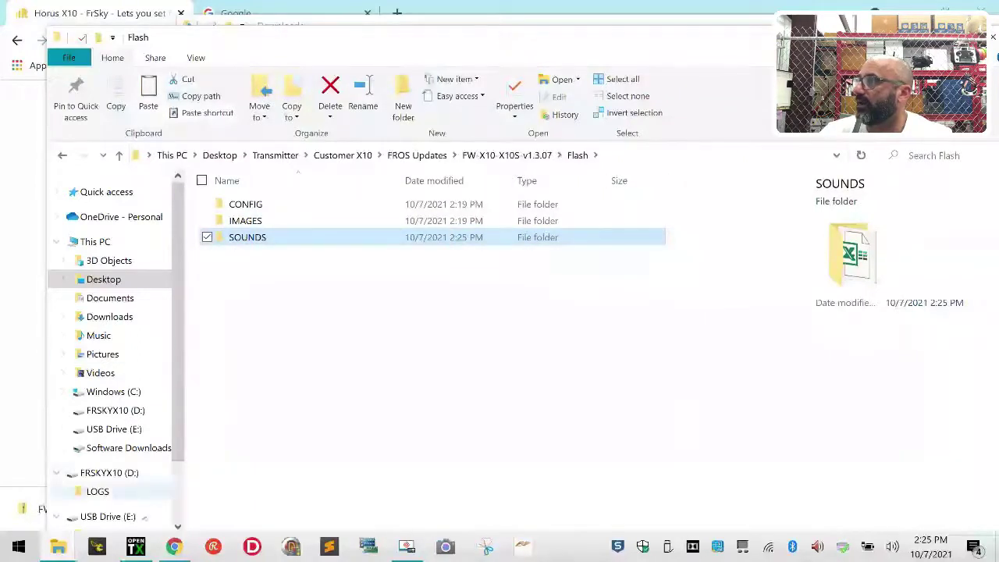
{"action": "left_click", "coordinate": [116, 414]}
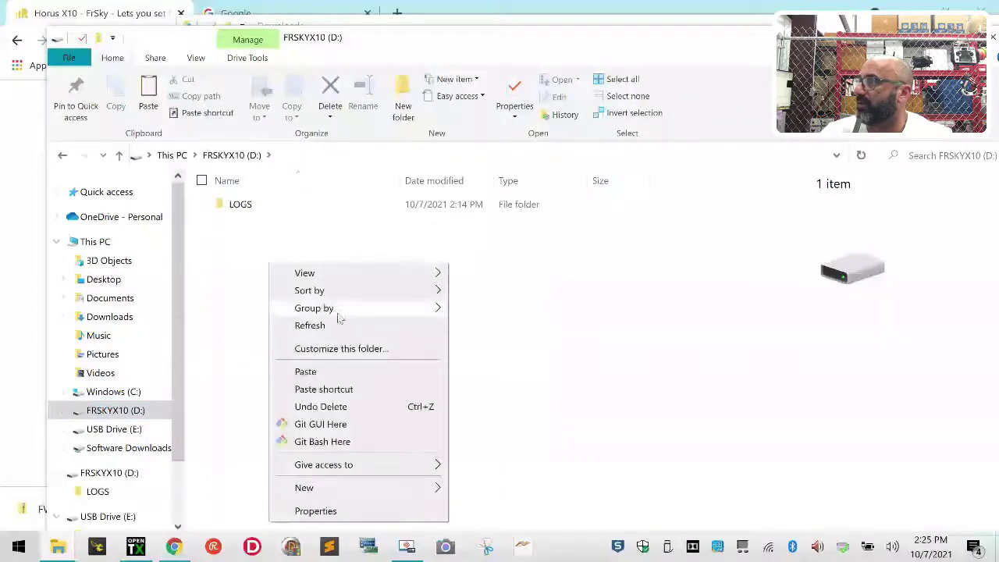
{"action": "left_click", "coordinate": [323, 380]}
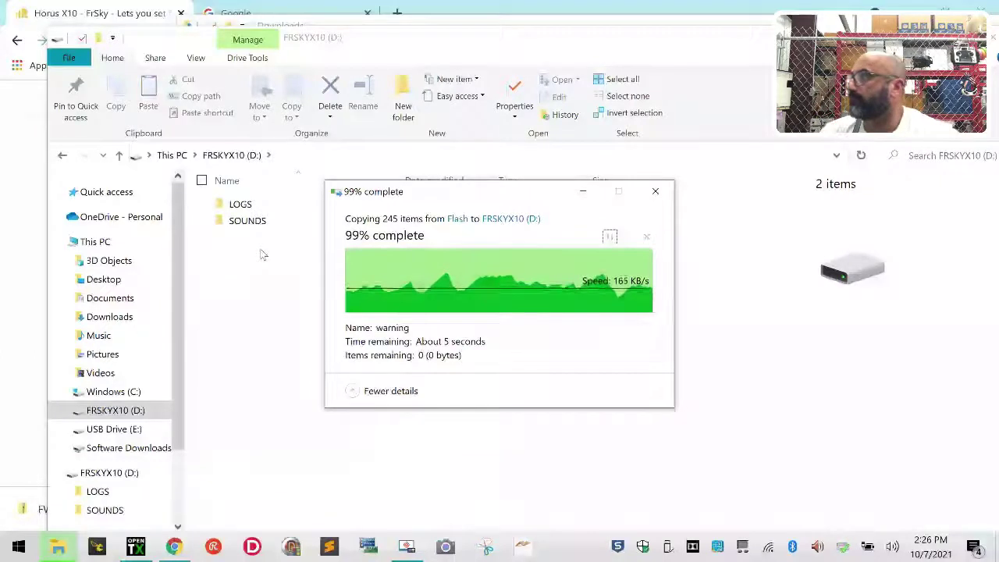
{"action": "left_click", "coordinate": [245, 274]}
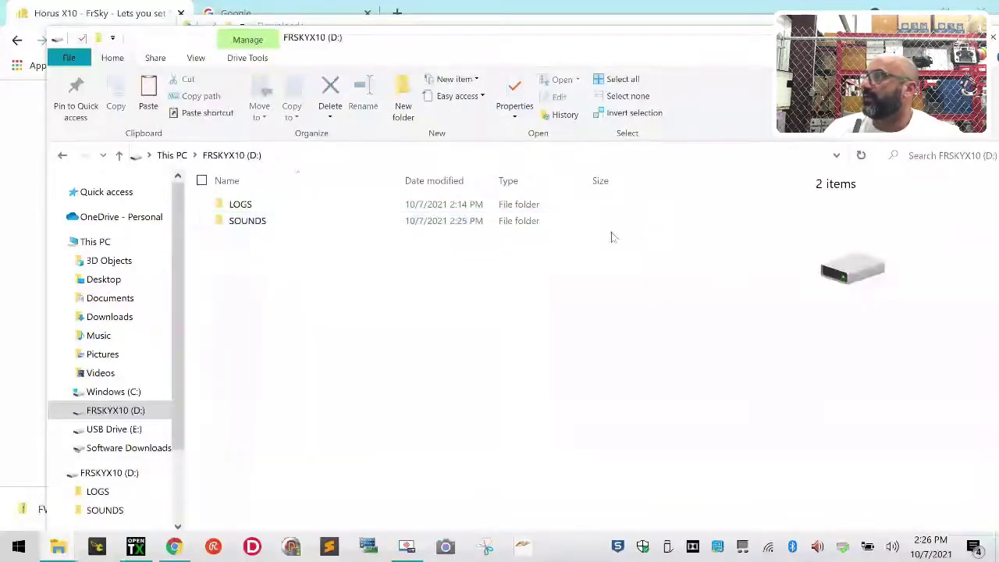
{"action": "left_click_drag", "start_coordinate": [374, 56], "coordinate": [352, 64]}
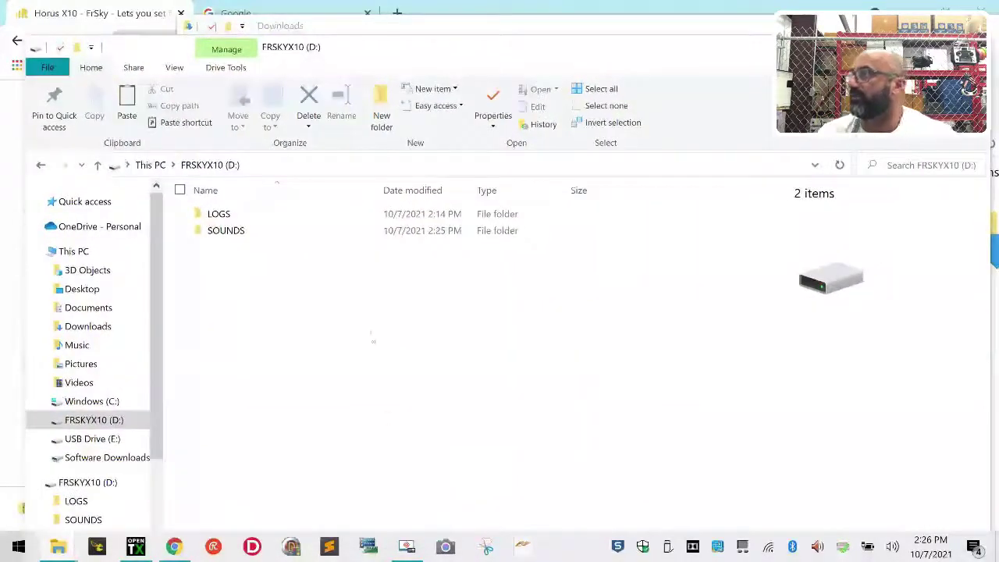
- Create a folder named FIRMWARE in the root of FRSKYX10 (D:)
{"action": "left_click", "coordinate": [379, 107]}
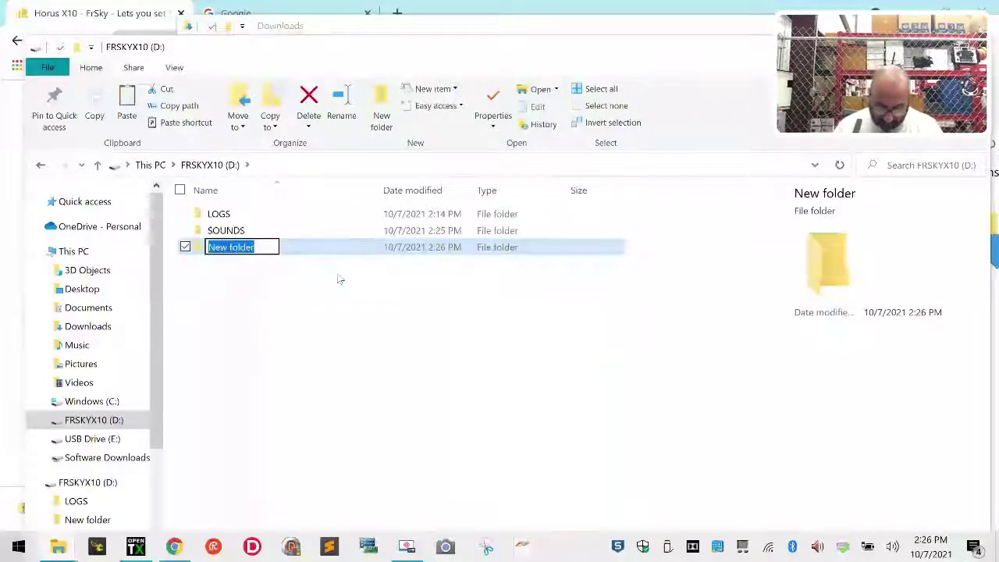
{"action": "type", "text": "FIRMWR"}
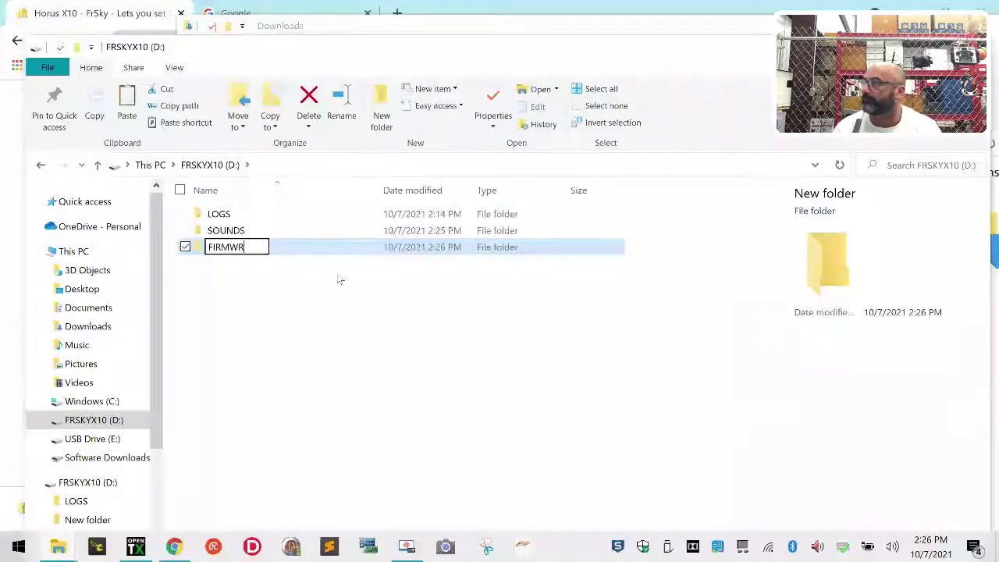
{"action": "key", "text": "BackSpace"}
{"action": "type", "text": "ARE"}
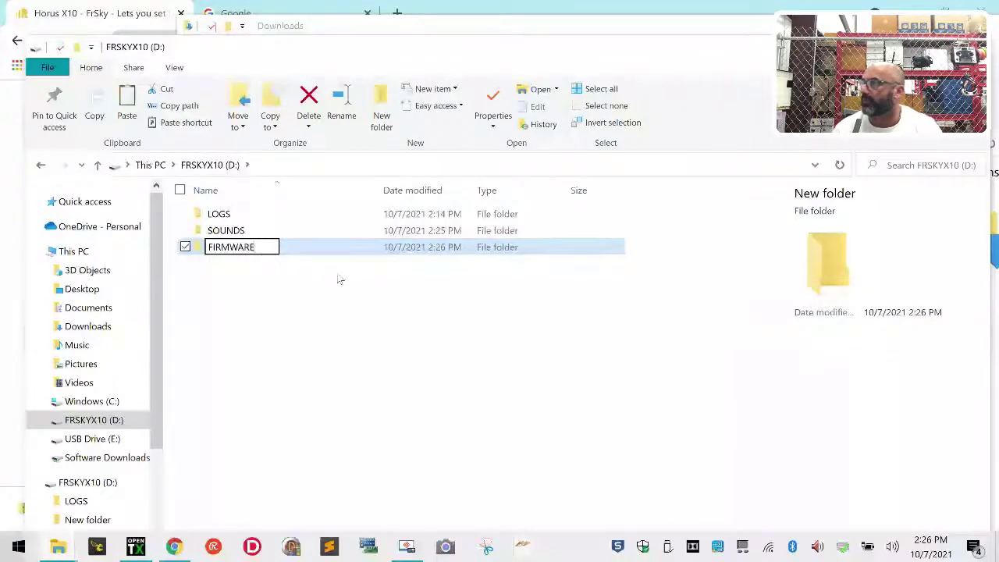
{"action": "key", "text": "Return"}
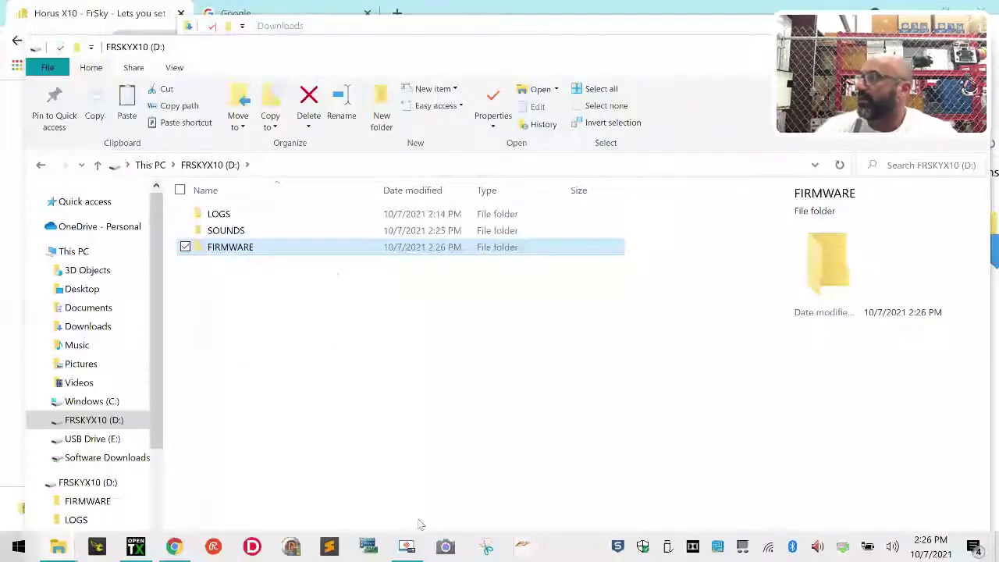
- In the other FRSKYX10 (D:) window, open the FW-X10-X10S-v1.3.07 folder under Desktop, Transmitter, Customer X10, FROS Updates
{"action": "mouse_move", "coordinate": [66, 555]}
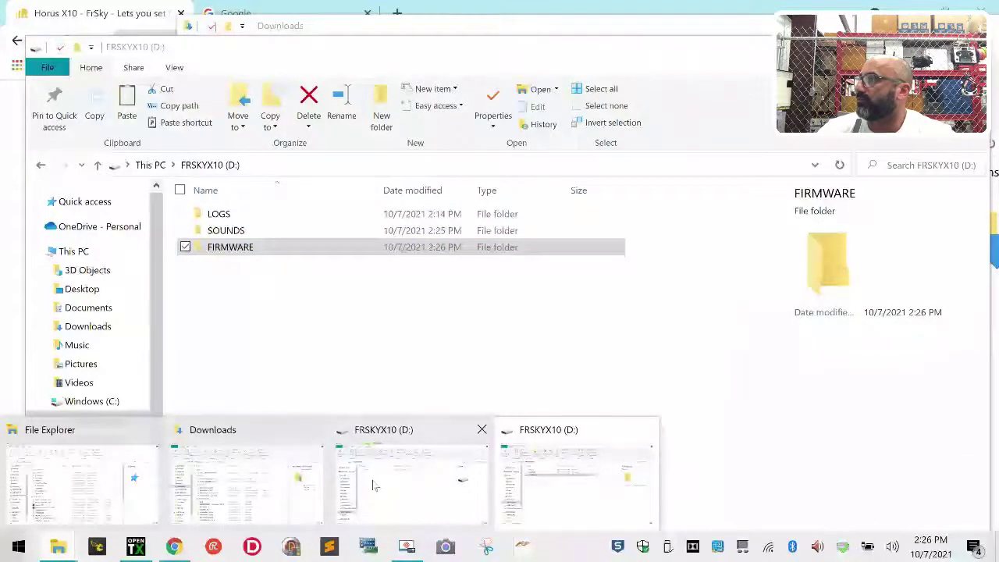
{"action": "left_click", "coordinate": [568, 484]}
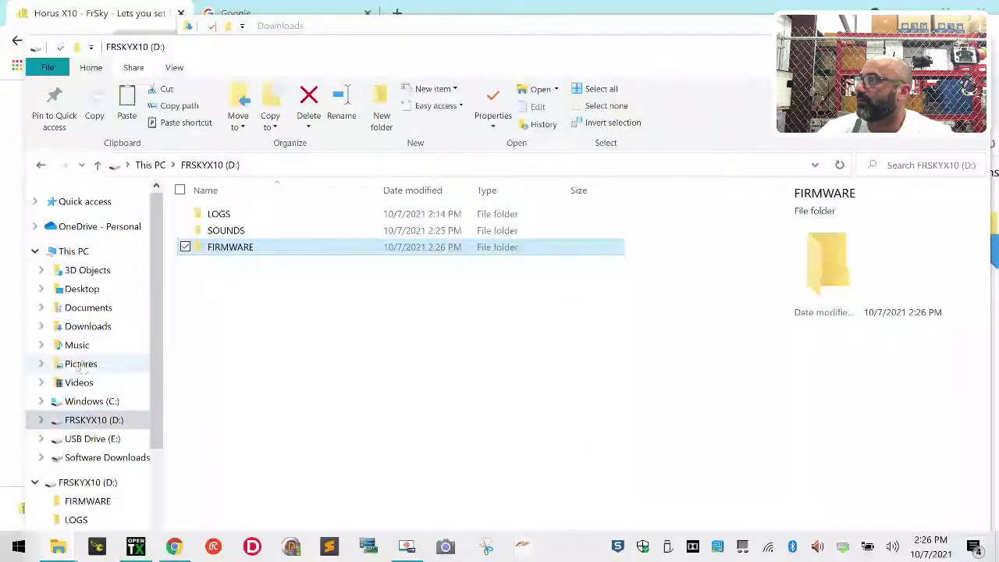
{"action": "left_click", "coordinate": [58, 546]}
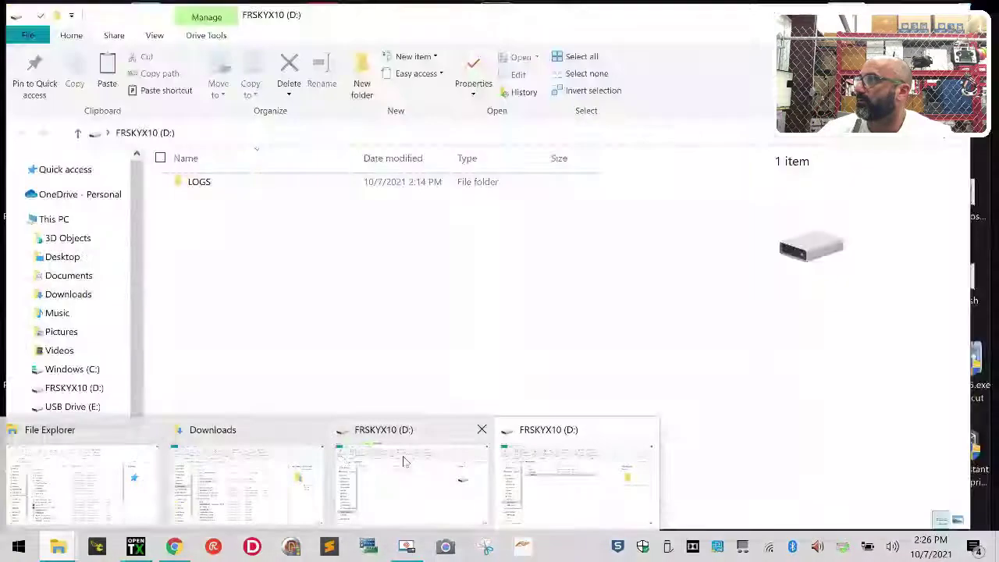
{"action": "left_click", "coordinate": [401, 460]}
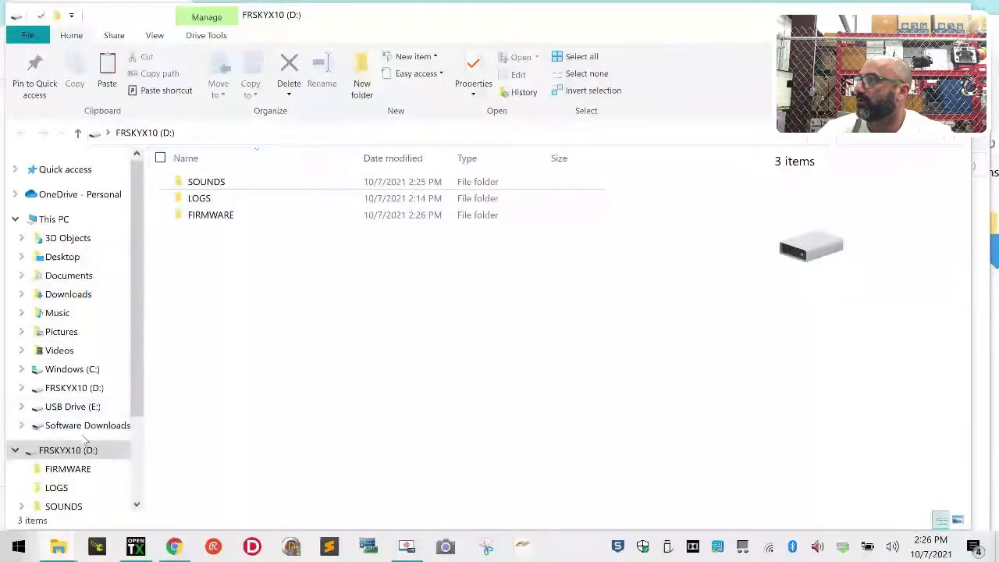
{"action": "left_click", "coordinate": [62, 256]}
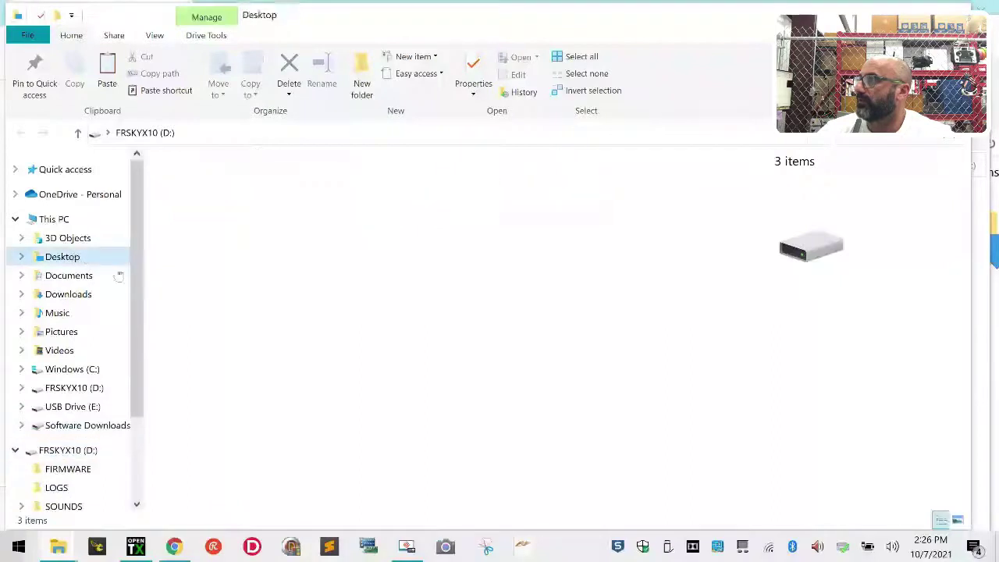
{"action": "double_click", "coordinate": [253, 418]}
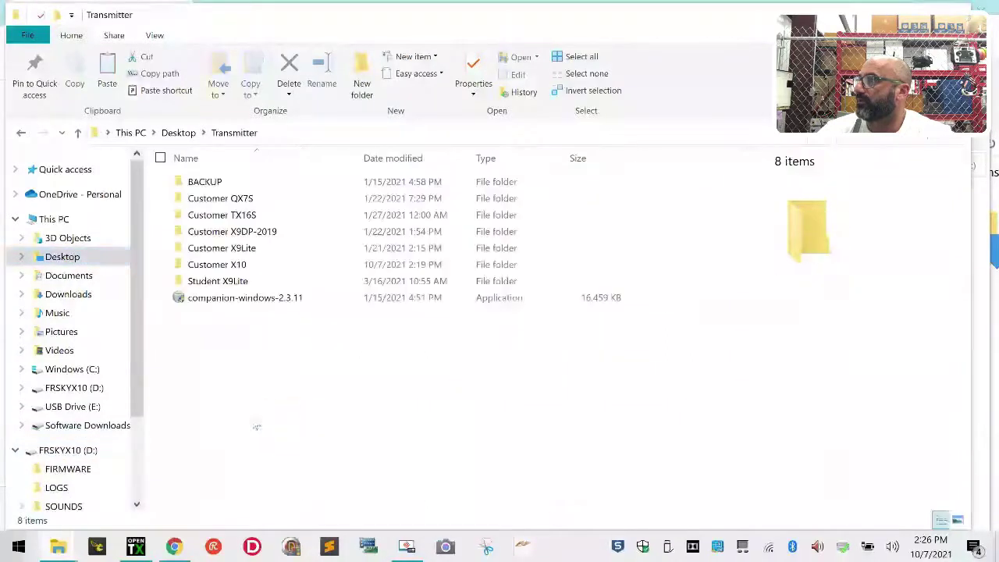
{"action": "left_click", "coordinate": [257, 268]}
{"action": "double_click", "coordinate": [257, 269]}
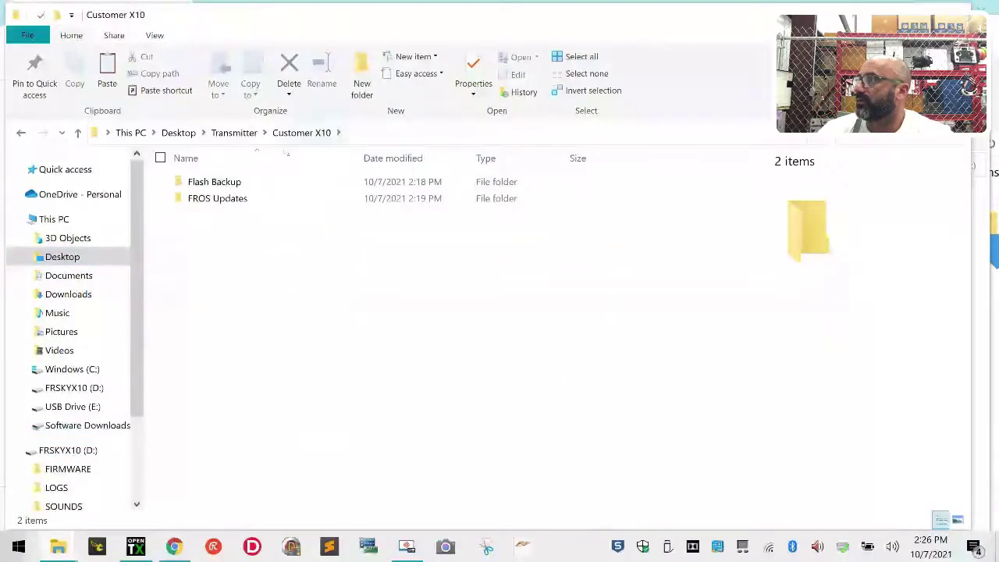
{"action": "left_click", "coordinate": [255, 206]}
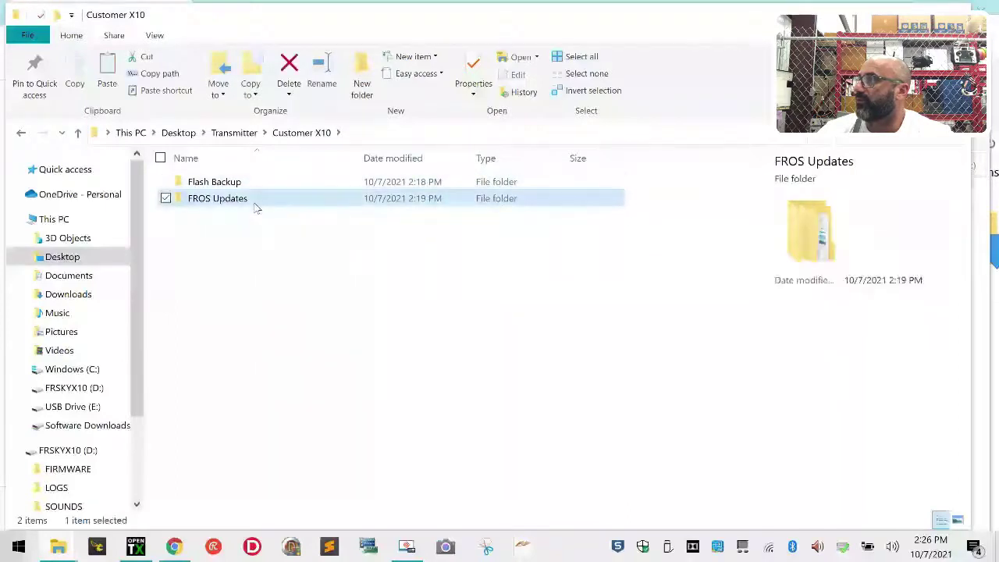
{"action": "double_click", "coordinate": [255, 200]}
{"action": "left_click", "coordinate": [234, 182]}
{"action": "double_click", "coordinate": [234, 183]}
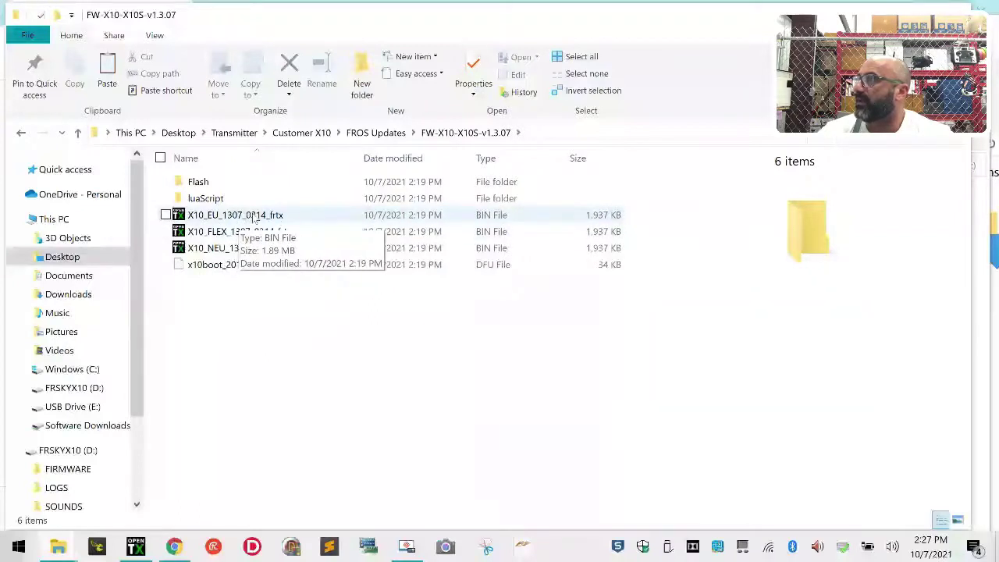
- Copy the X10_NEU_1307_0314_frtx firmware file into the FIRMWARE folder on FRSKYX10 (D:)
{"action": "left_click", "coordinate": [224, 255]}
{"action": "right_click", "coordinate": [224, 255]}
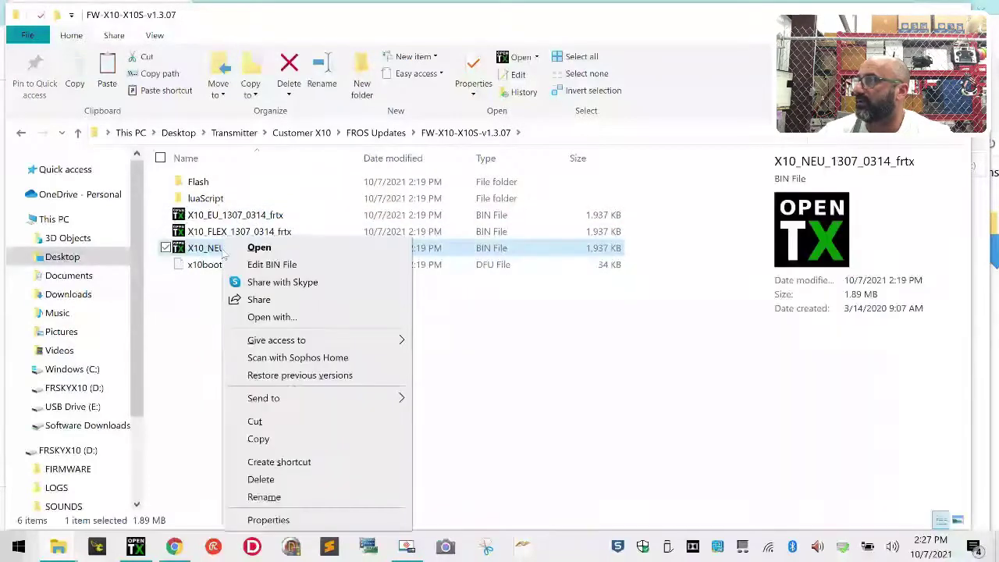
{"action": "left_click", "coordinate": [259, 438]}
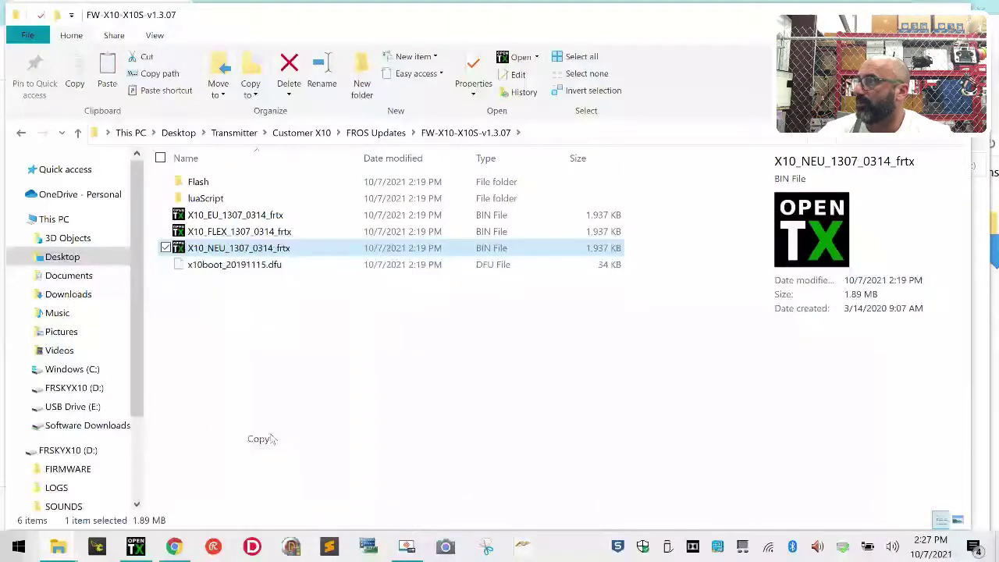
{"action": "left_click", "coordinate": [78, 388]}
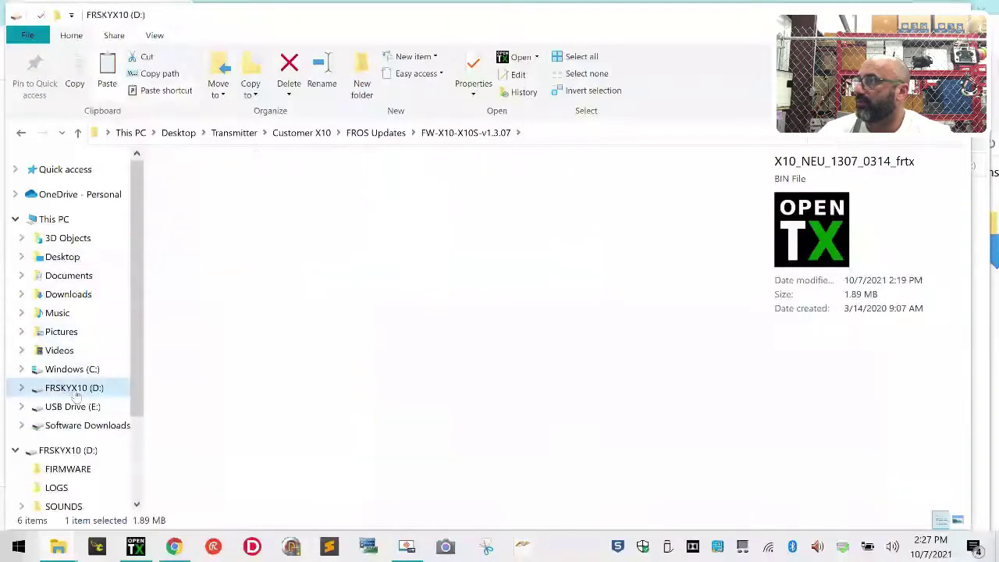
{"action": "double_click", "coordinate": [227, 182]}
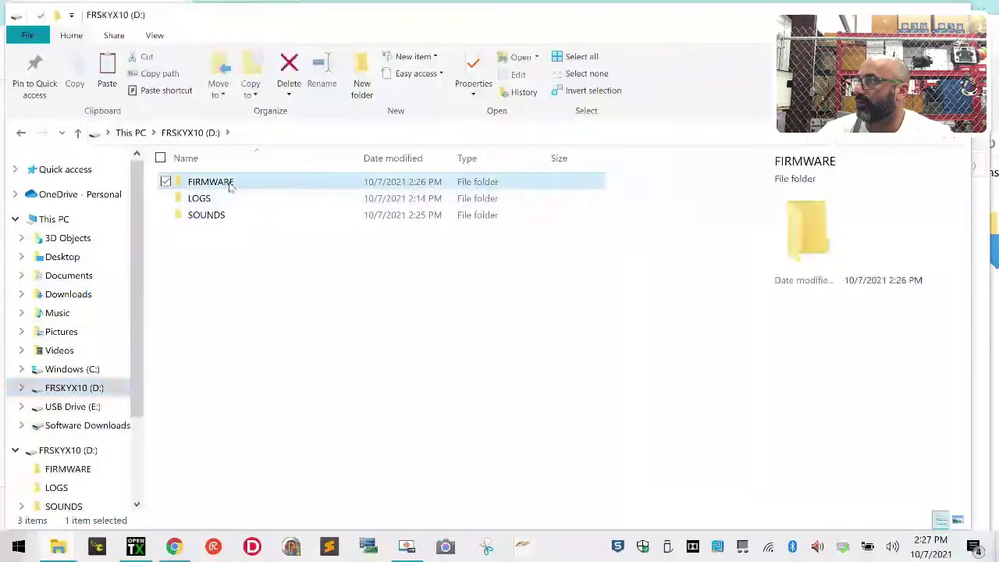
{"action": "right_click", "coordinate": [246, 221]}
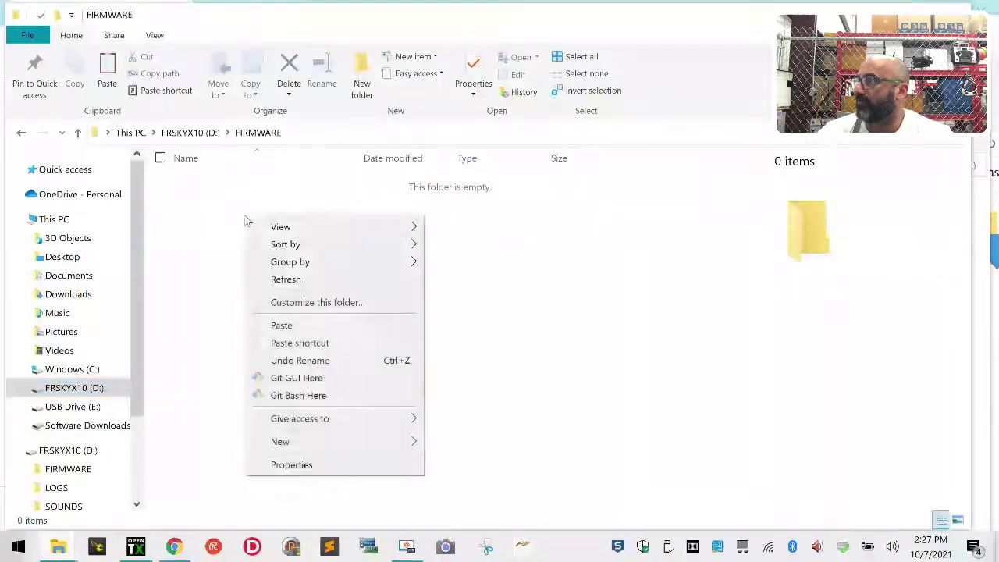
{"action": "left_click", "coordinate": [329, 330]}
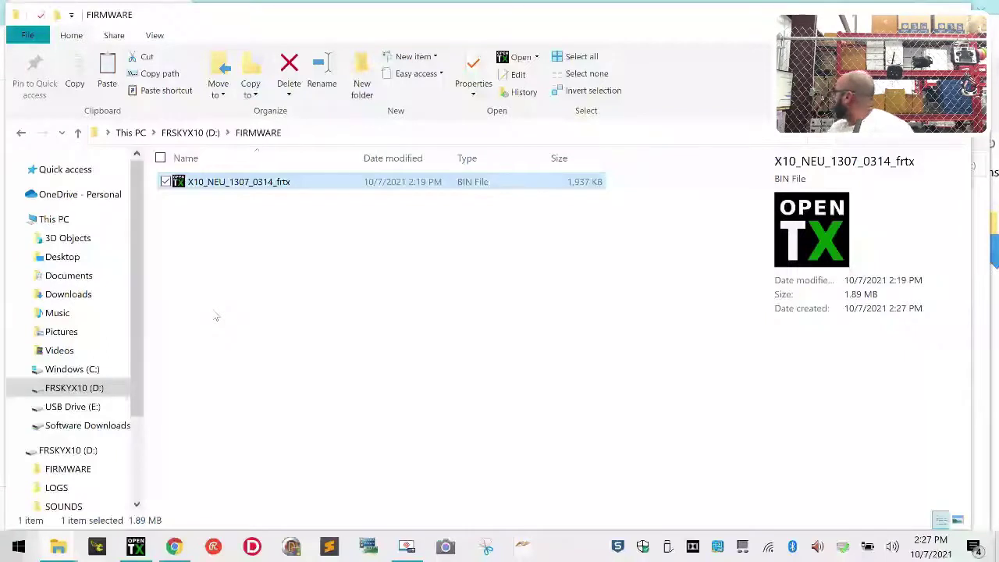
- Check the folders in the root of FRSKYX10 (D:), the contents of its SOUNDS folder, and the folders on USB Drive (E:)
{"action": "left_click", "coordinate": [310, 252]}
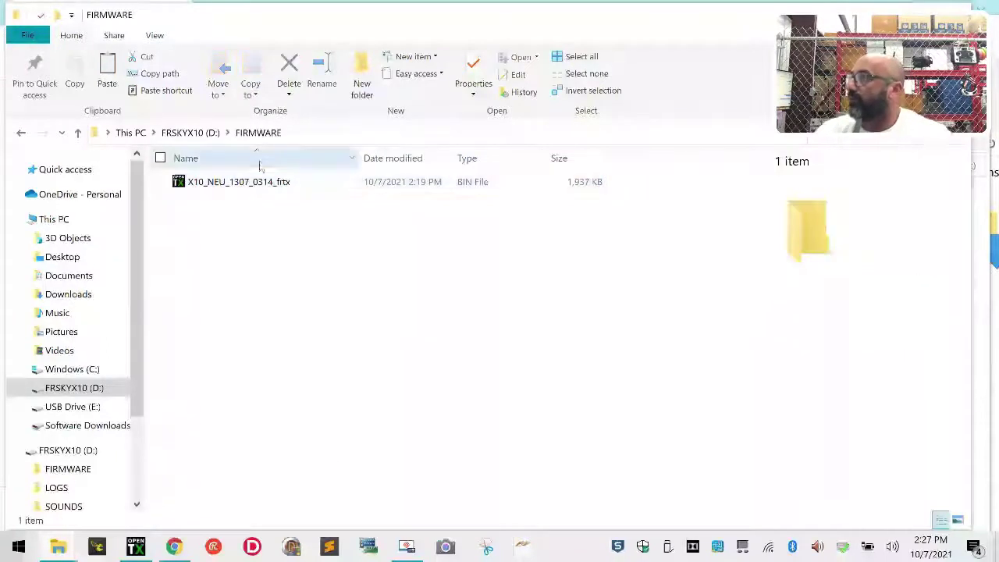
{"action": "left_click", "coordinate": [205, 135]}
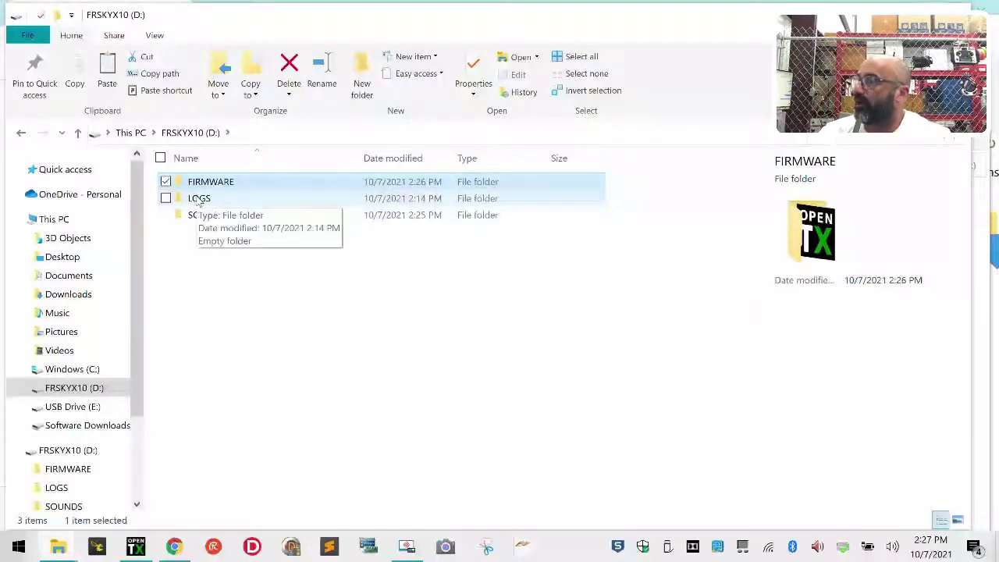
{"action": "left_click", "coordinate": [181, 308]}
{"action": "double_click", "coordinate": [209, 218]}
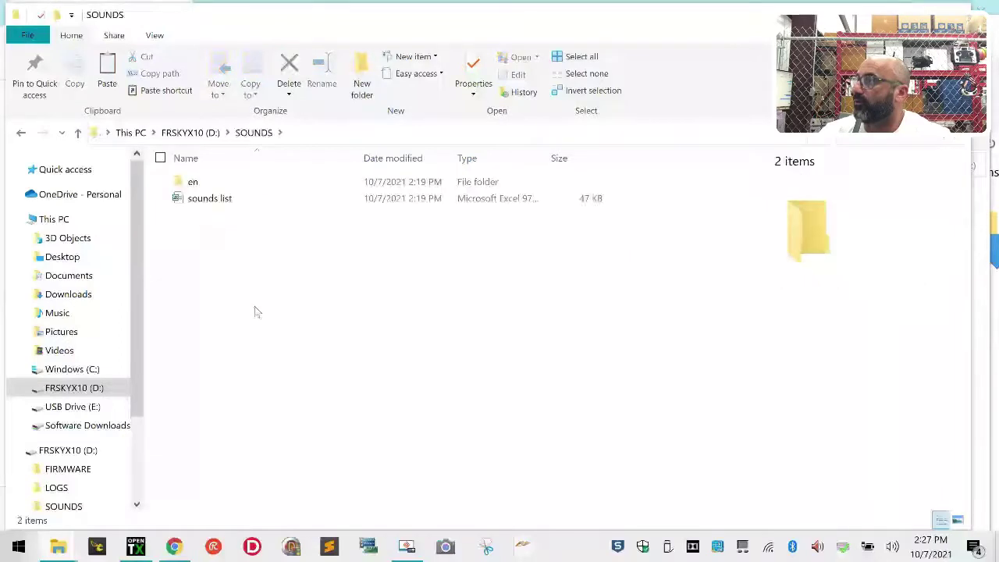
{"action": "left_click", "coordinate": [168, 131]}
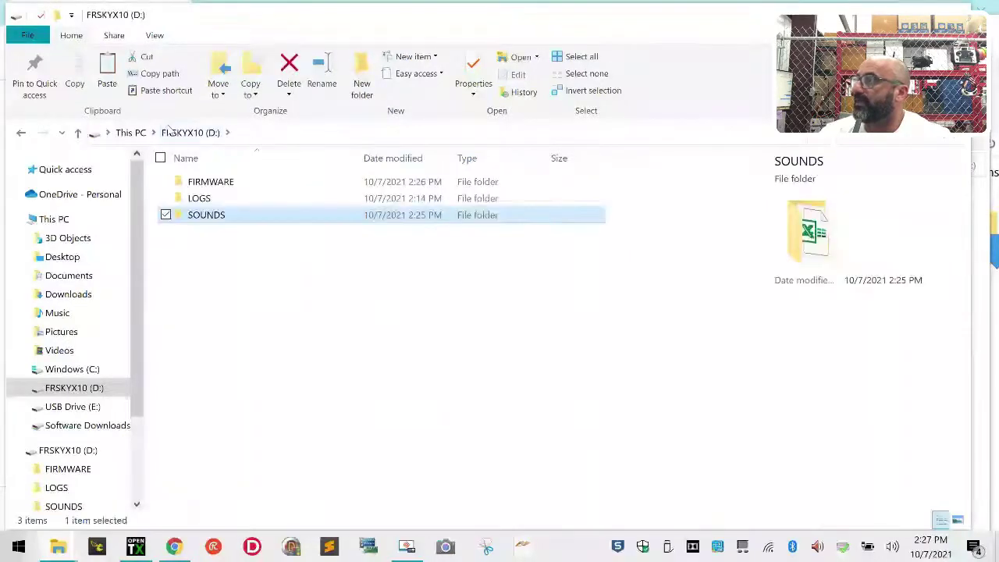
{"action": "left_click", "coordinate": [72, 406]}
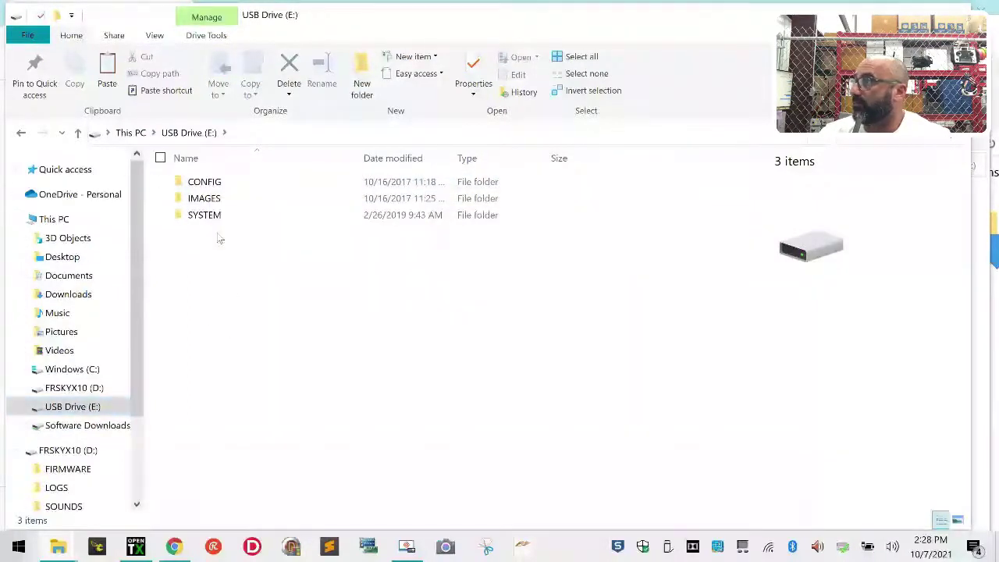
- Eject USB Drive (E:) and FRSKYX10 (D:), closing the open File Explorer windows so that the drives are released
{"action": "left_click", "coordinate": [669, 547]}
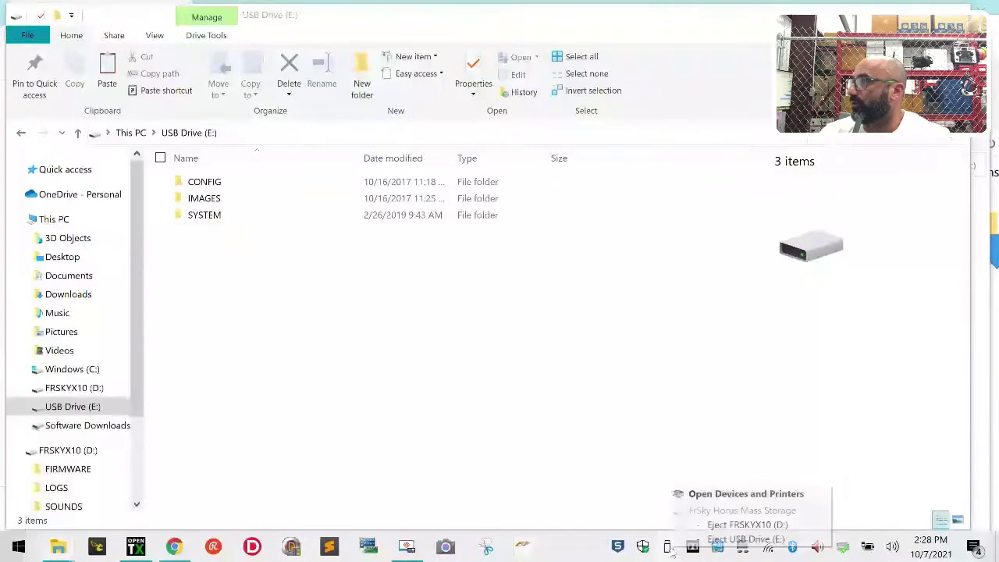
{"action": "left_click", "coordinate": [728, 538]}
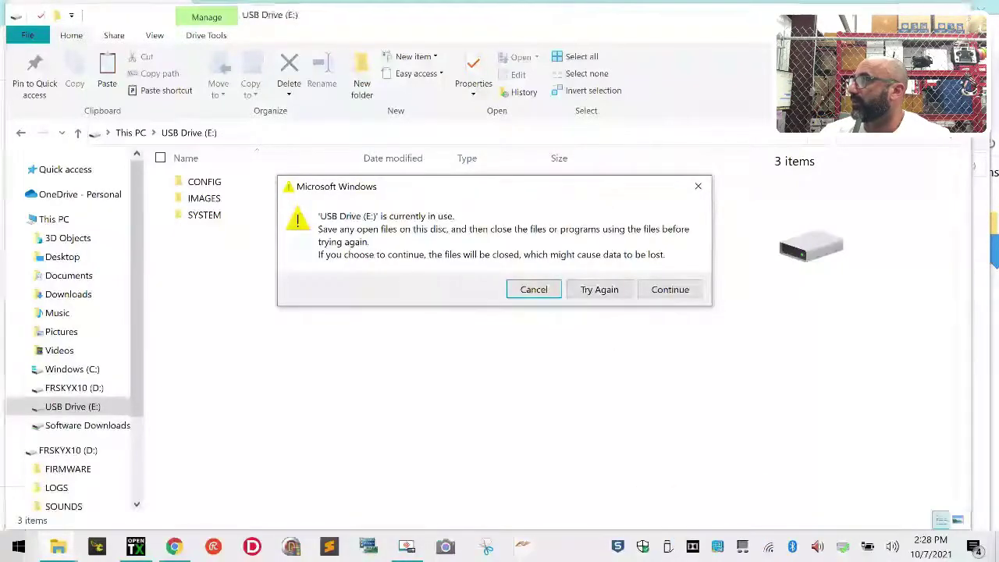
{"action": "key", "text": "ctrl+w"}
{"action": "key", "text": "ctrl+w"}
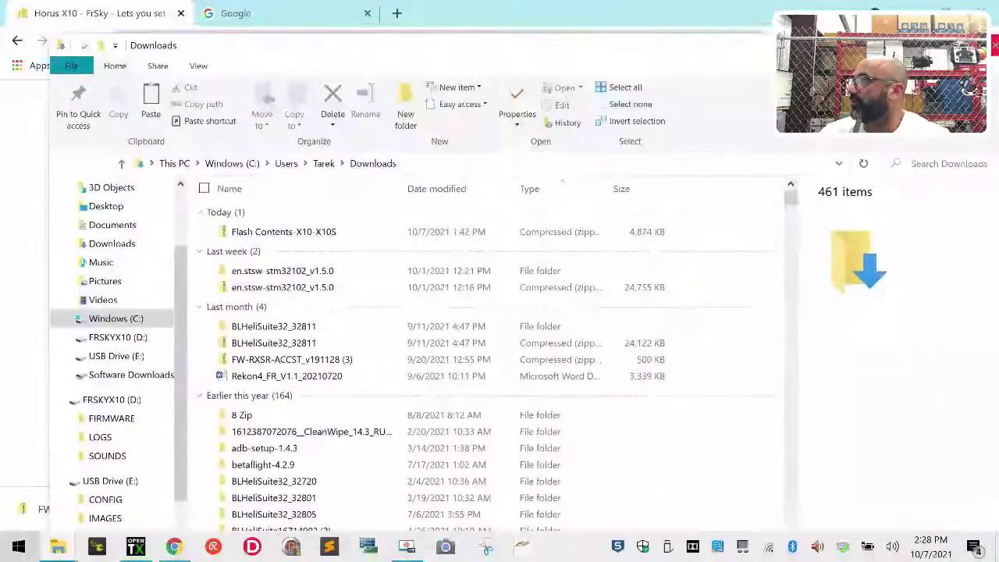
{"action": "key", "text": "ctrl+w"}
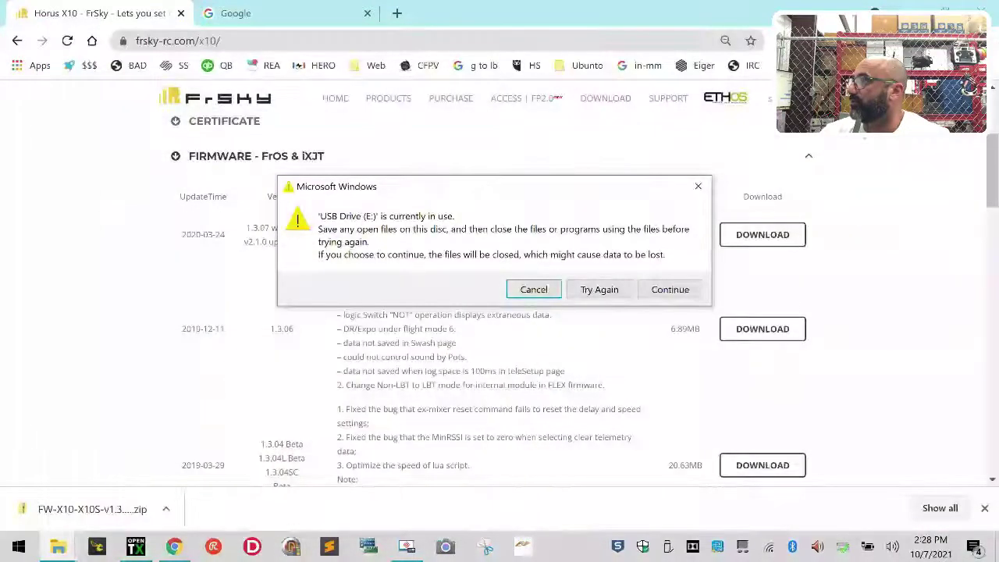
{"action": "left_click", "coordinate": [599, 289]}
{"action": "left_click", "coordinate": [667, 546]}
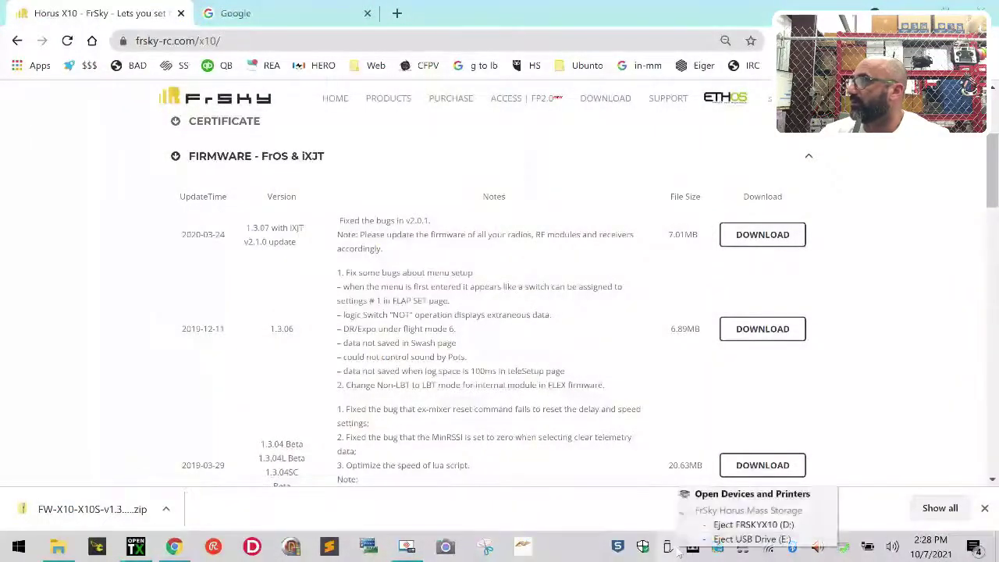
{"action": "left_click", "coordinate": [738, 524]}
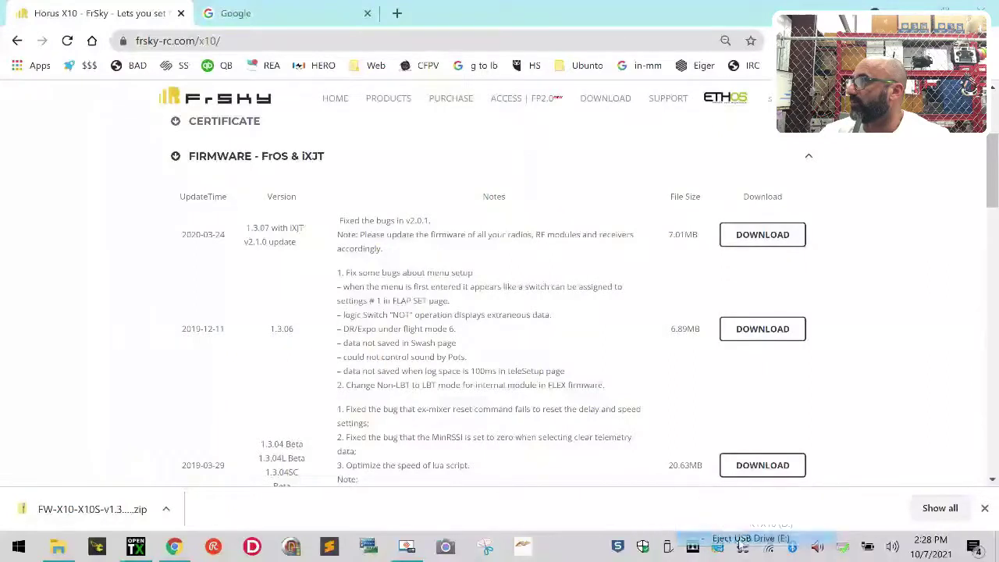